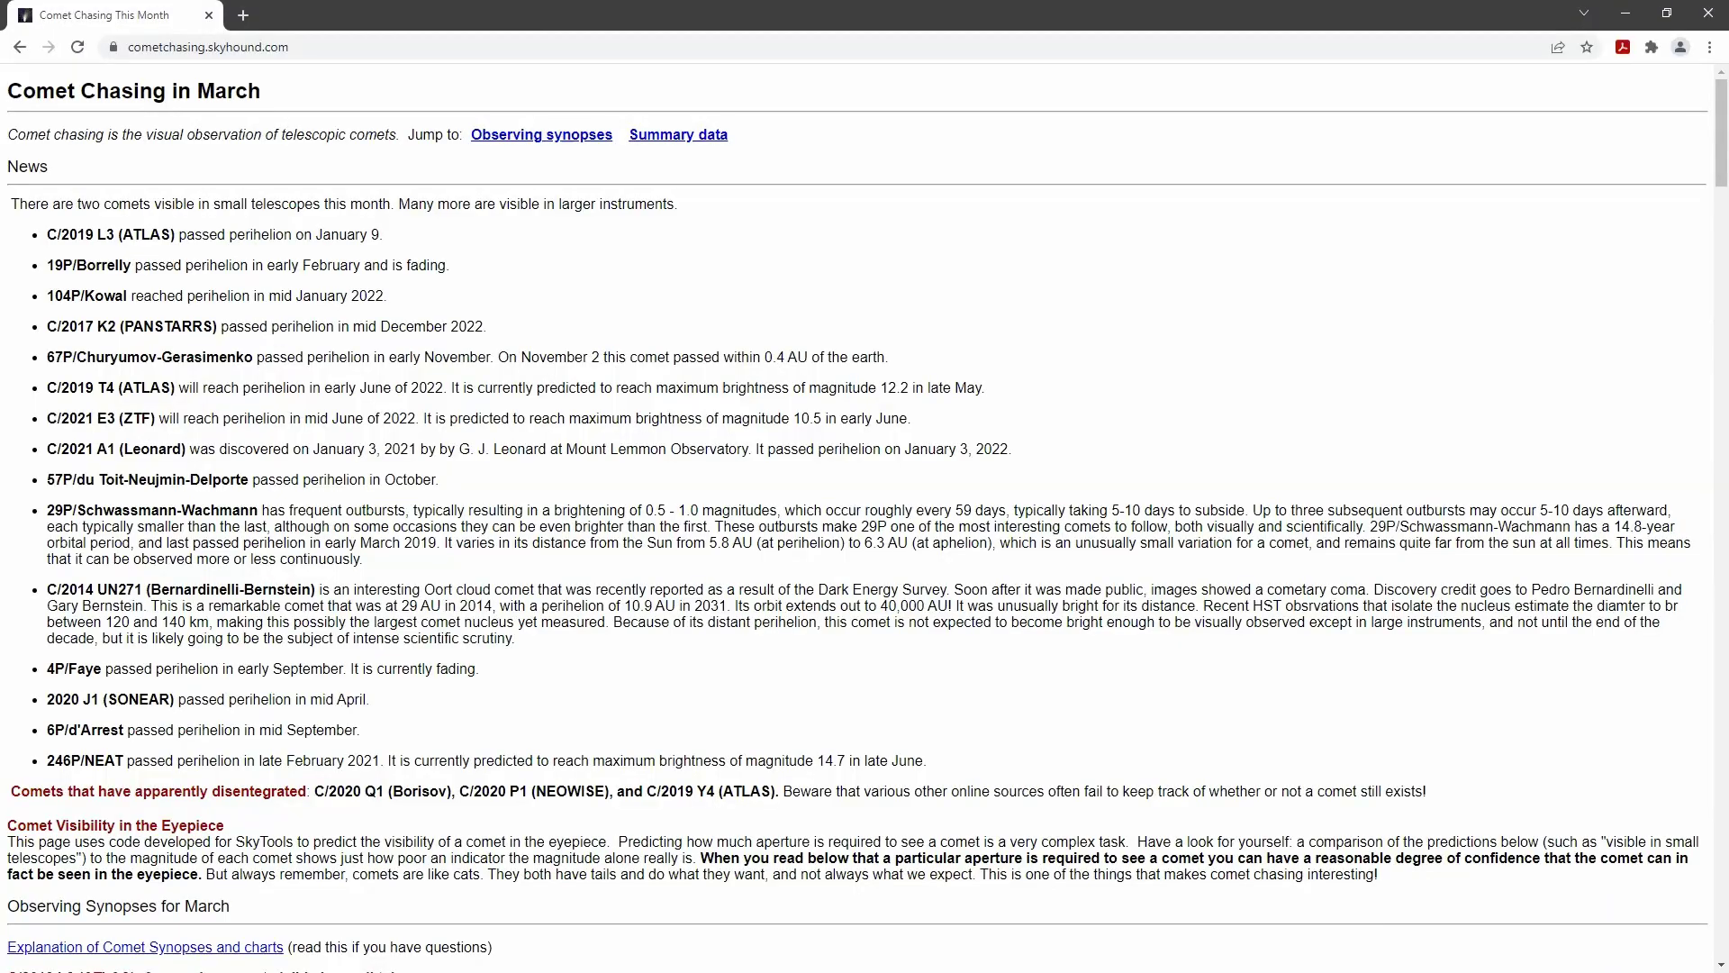
Scroll down through the March comet Observing Synopses tables on the Comet Chasing site
scroll(856, 519, "down", 7)
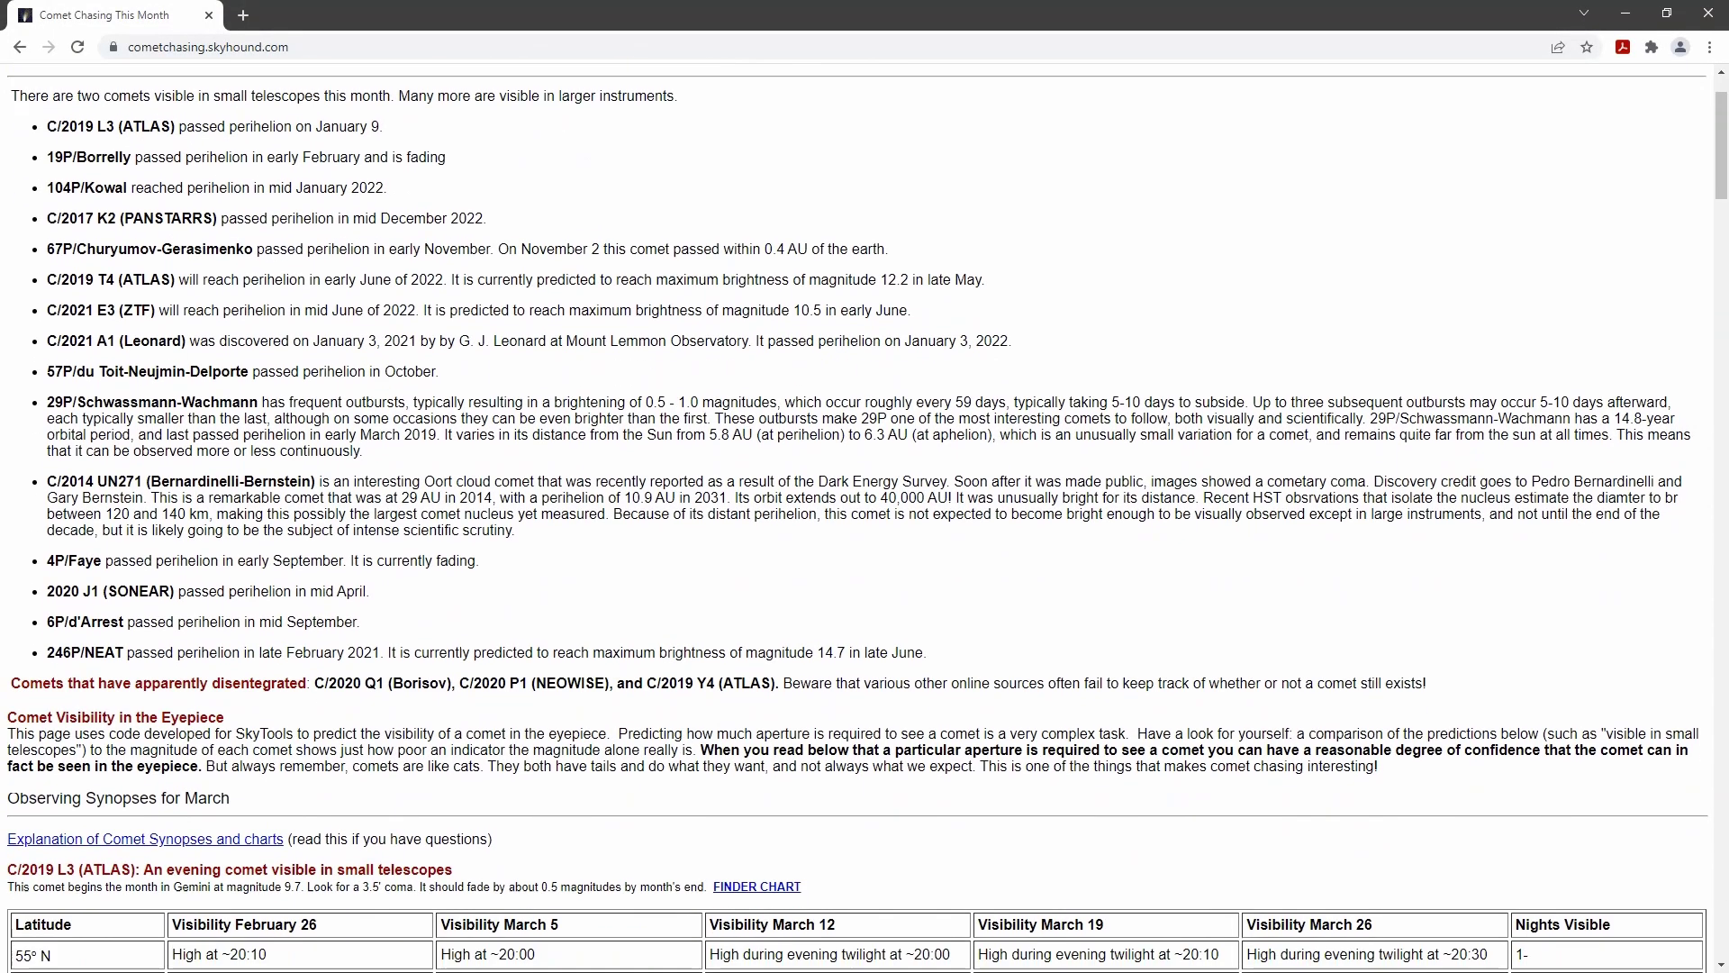
scroll(856, 520, "down", 2)
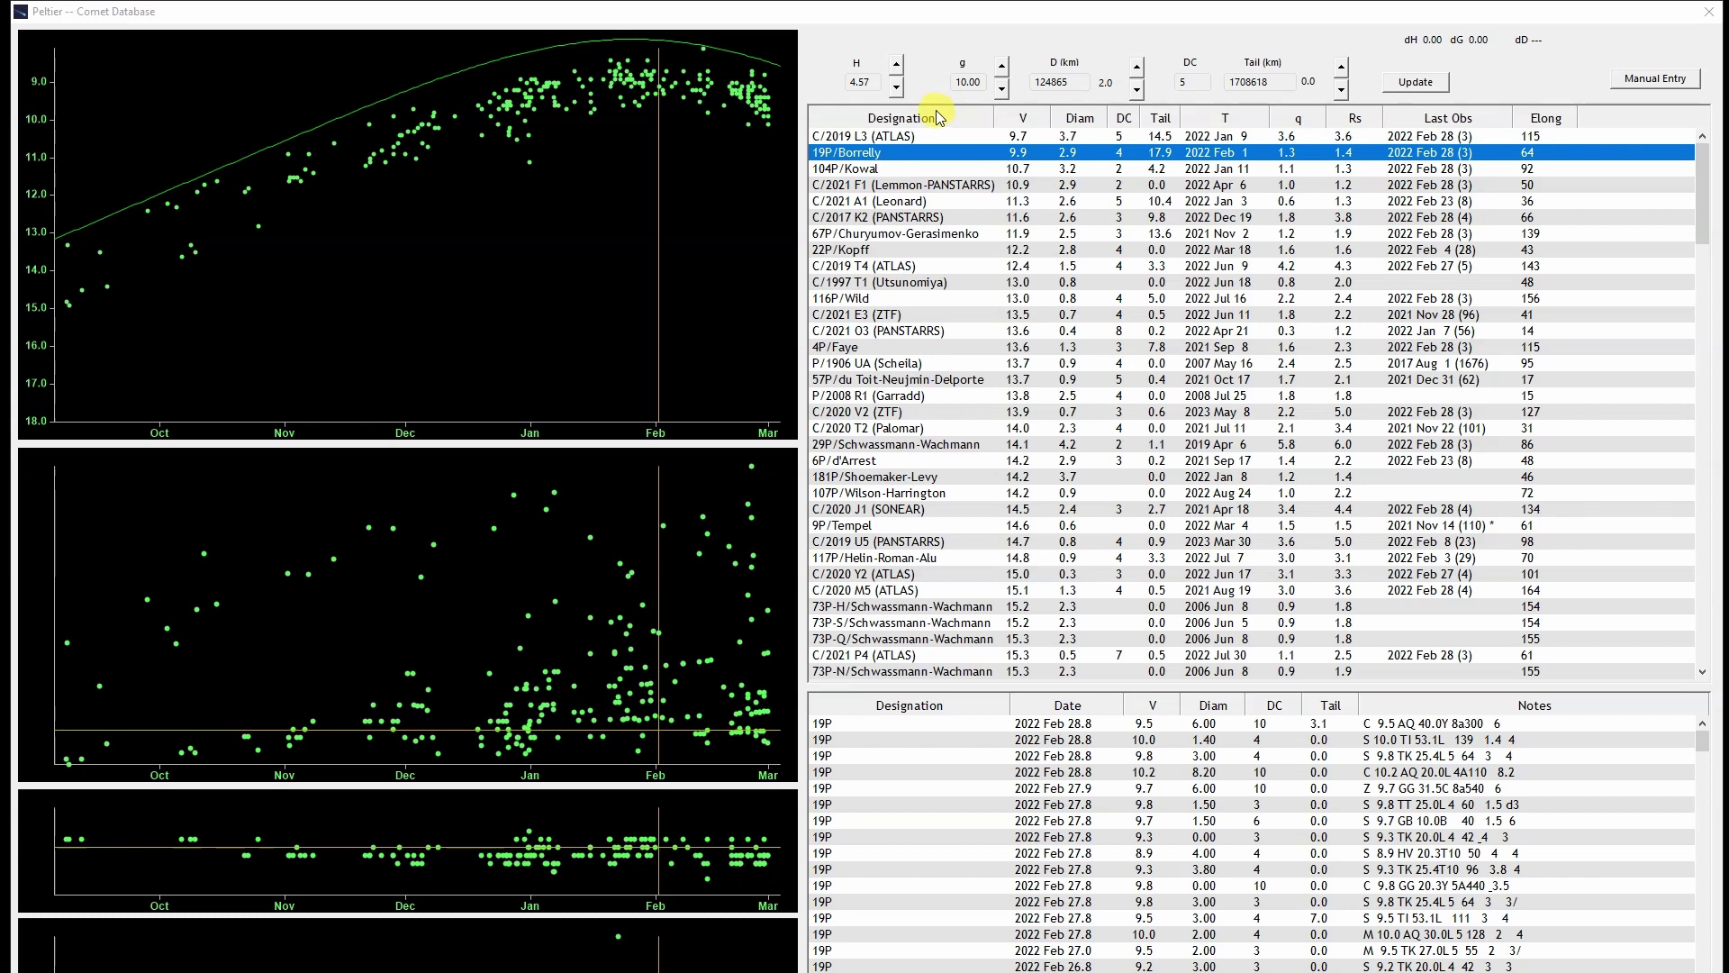
Raise 19P/Borrelly's H from 4.57 toward 5.77 to lower the fitted magnitude curve
left_click(897, 90)
left_click(897, 90)
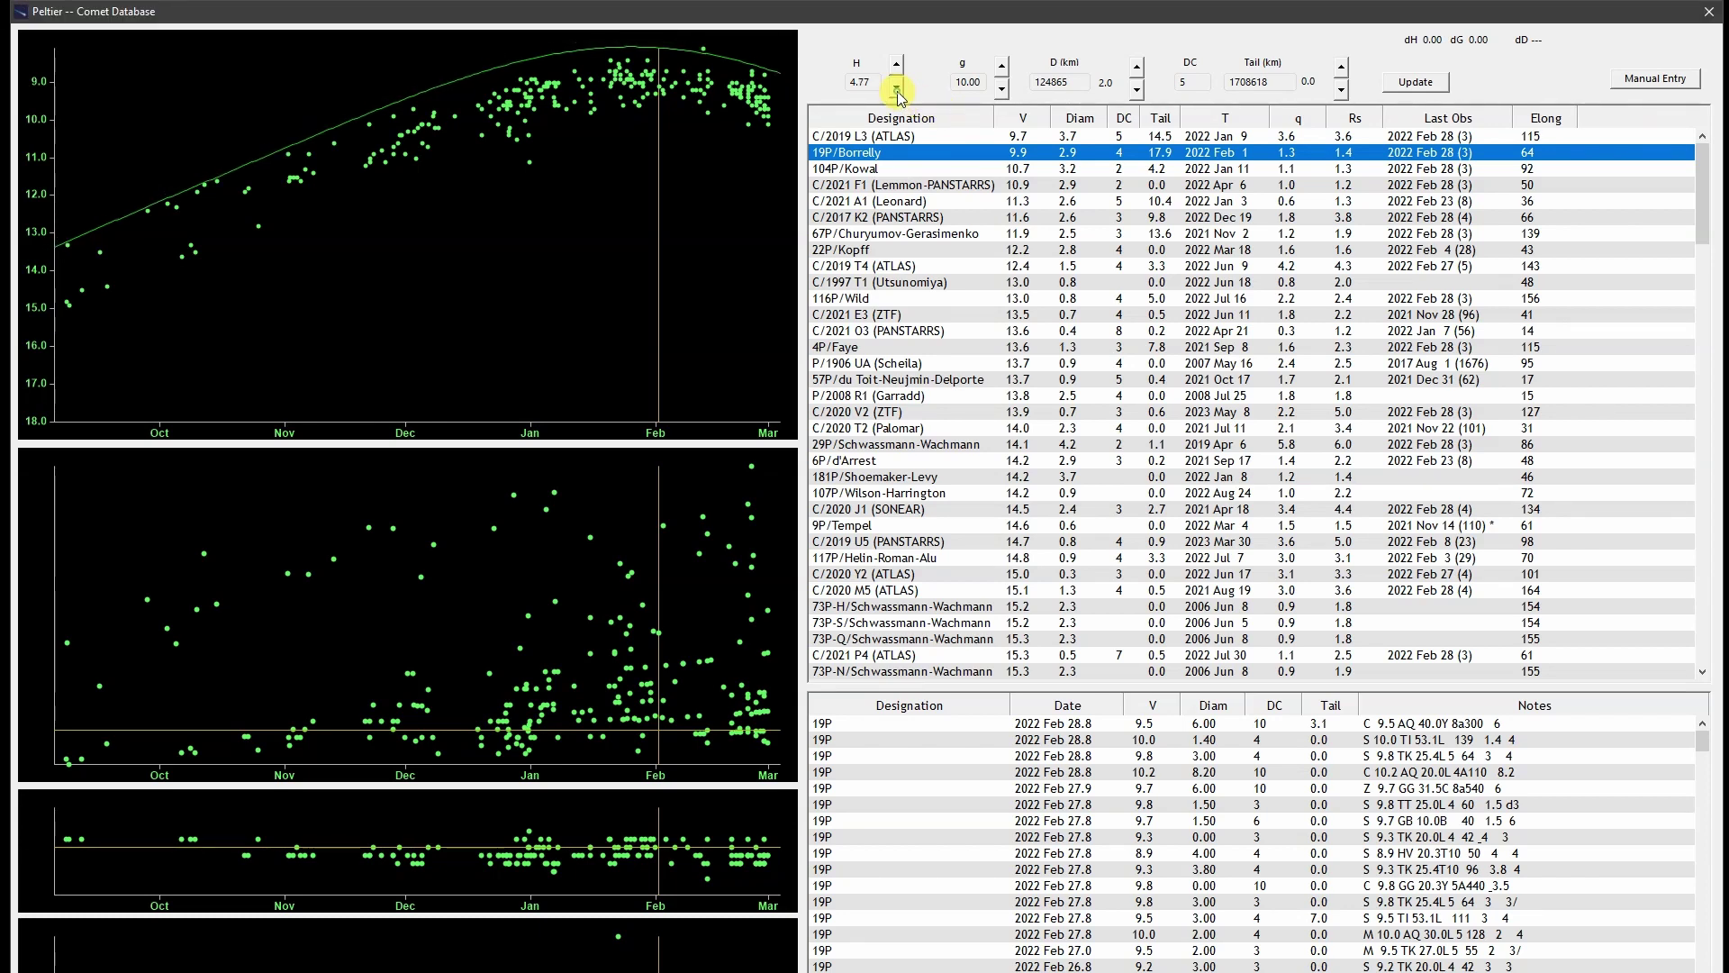
left_click(897, 90)
left_click(896, 91)
left_click(896, 90)
left_click(898, 90)
left_click(897, 90)
left_click(898, 90)
left_click(898, 90)
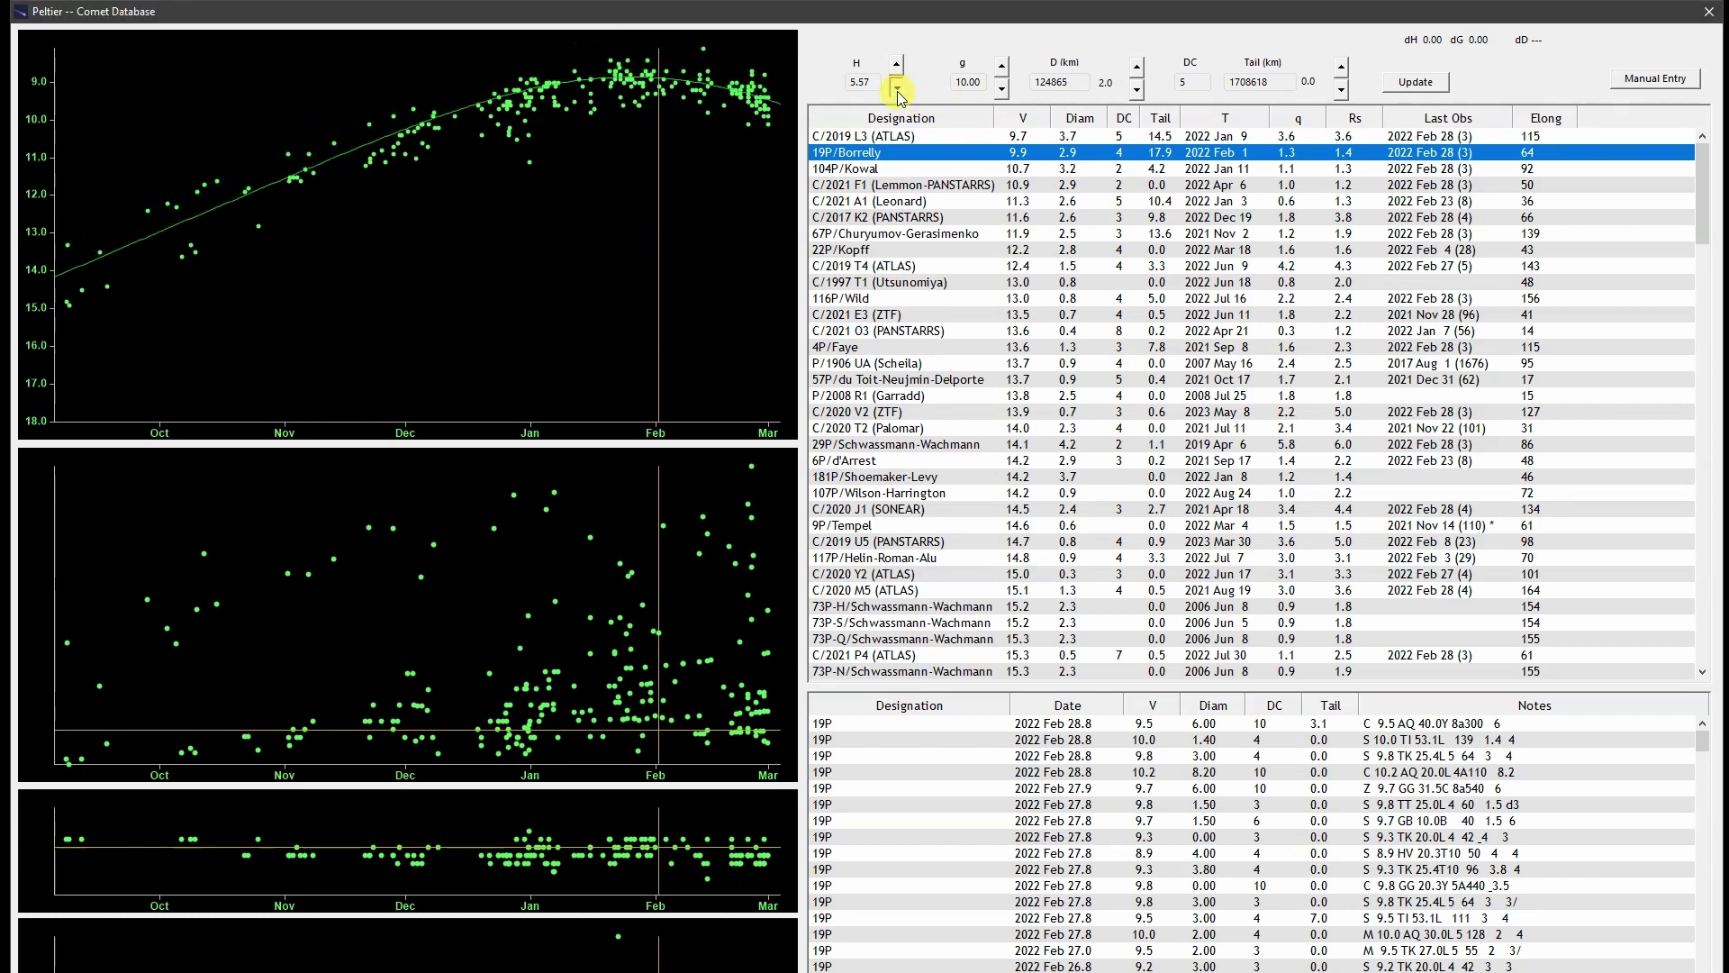
left_click(898, 90)
left_click(898, 90)
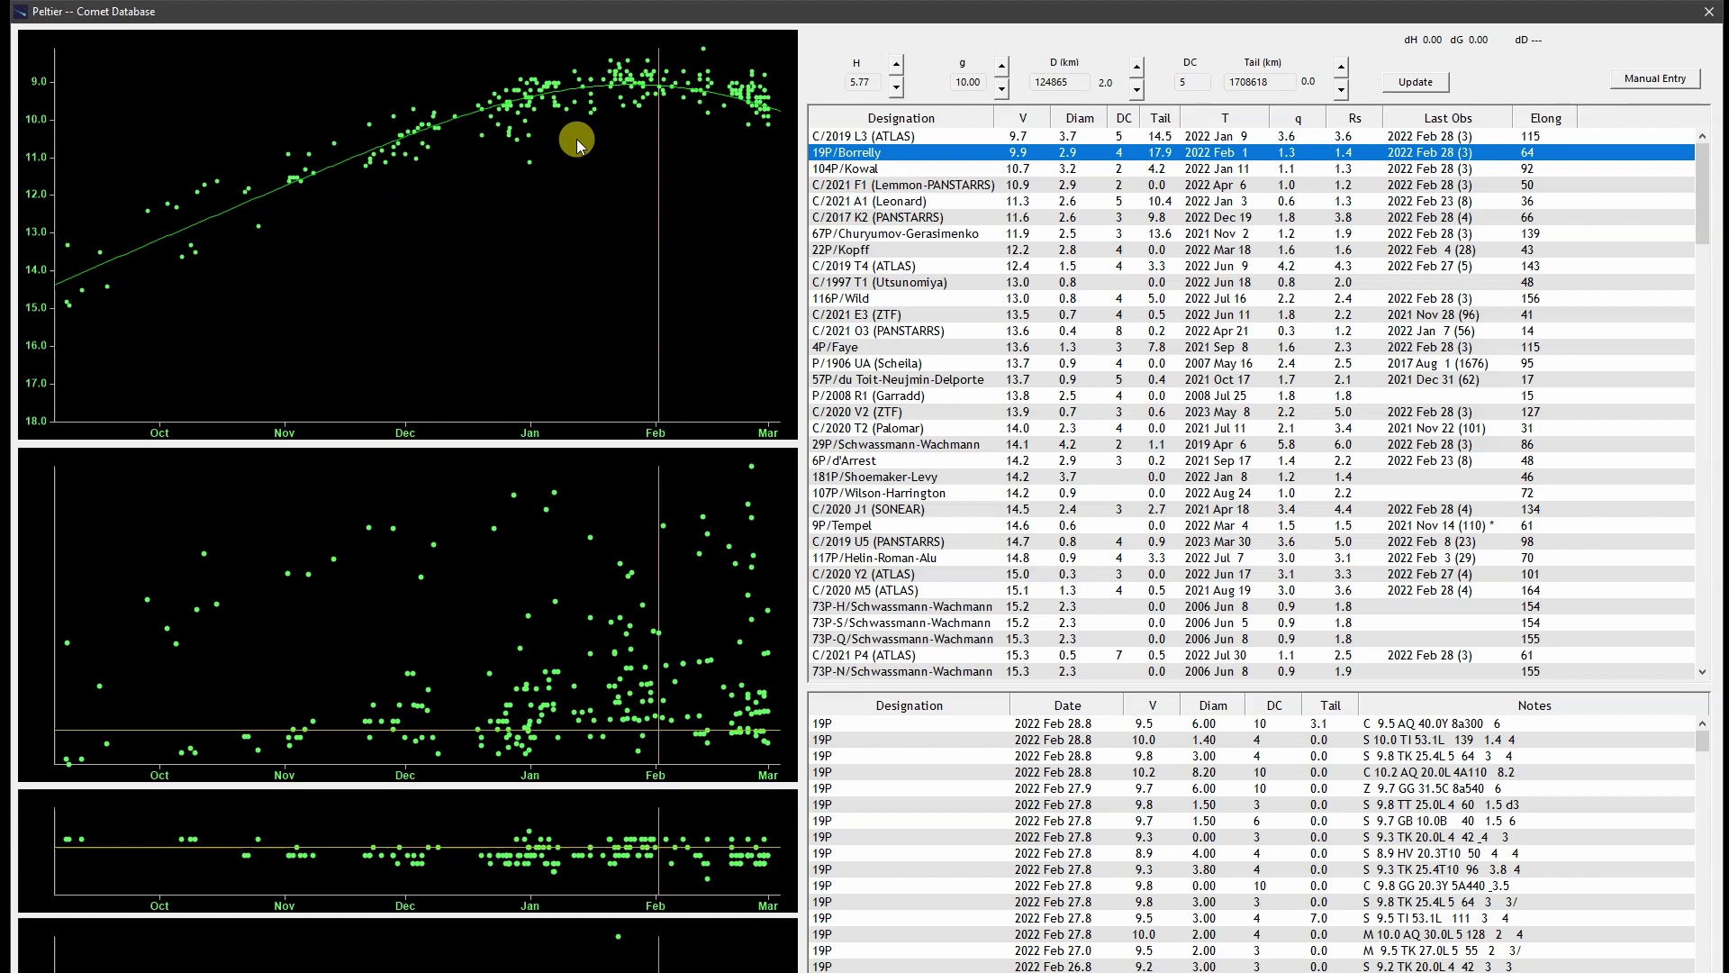
Select 29P/Schwassmann-Wachmann and adjust its H down, then back up toward -2.01
left_click(917, 445)
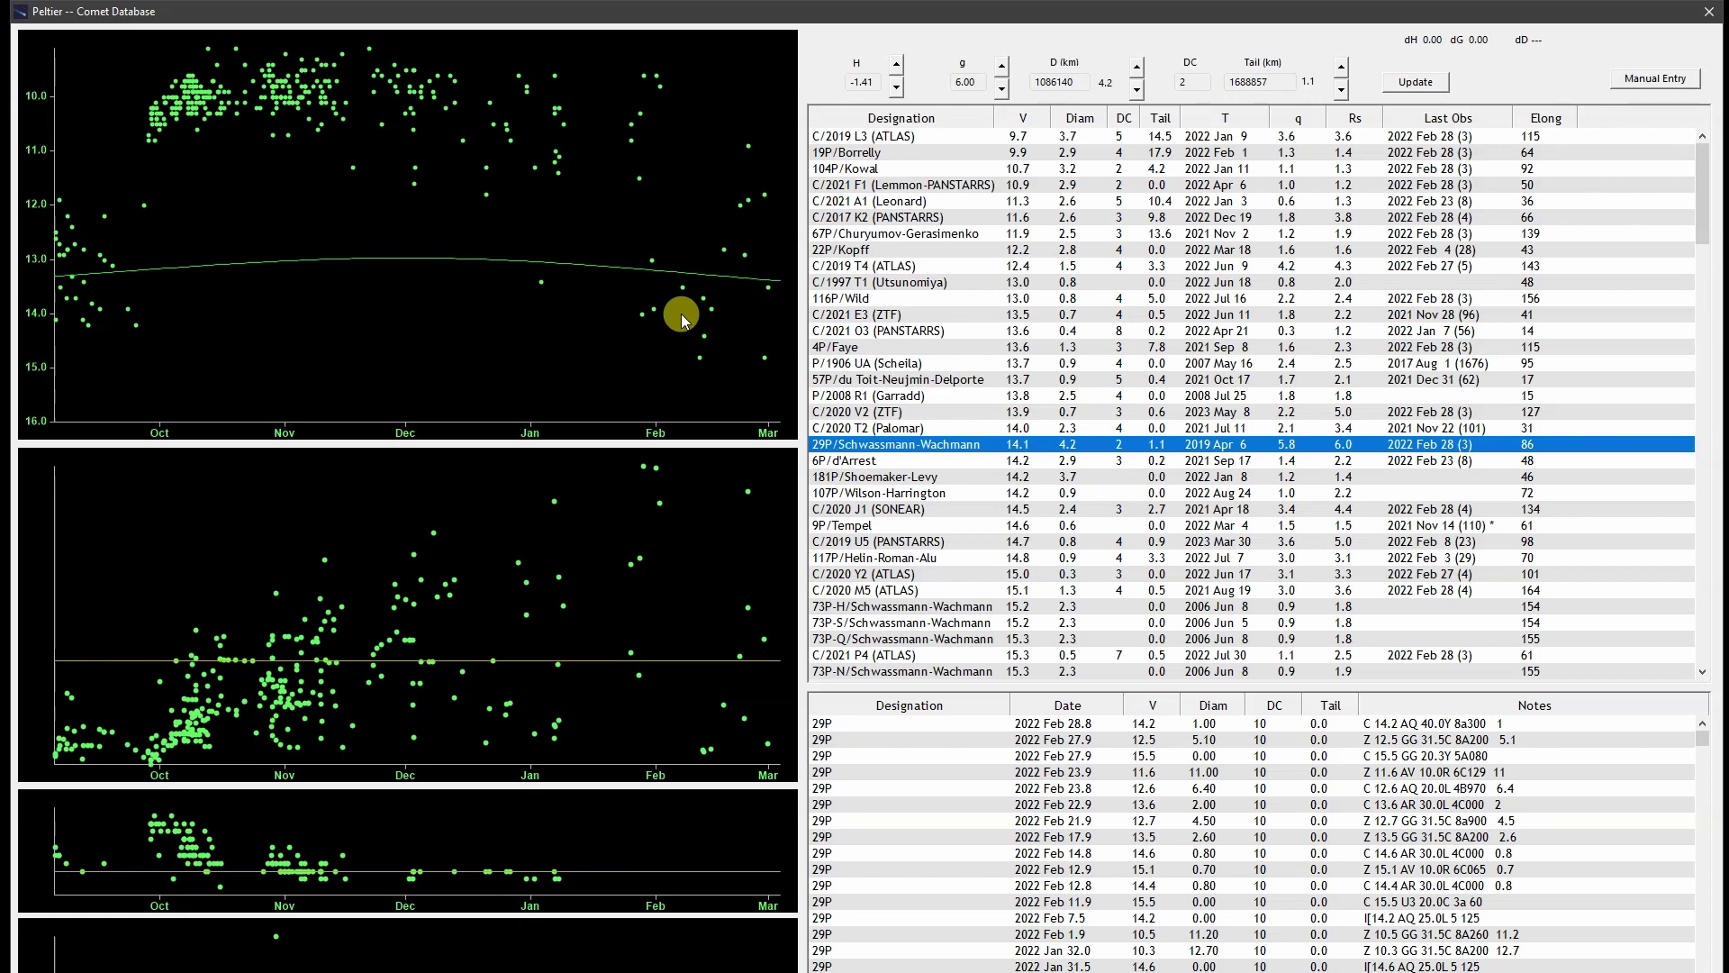
left_click(897, 67)
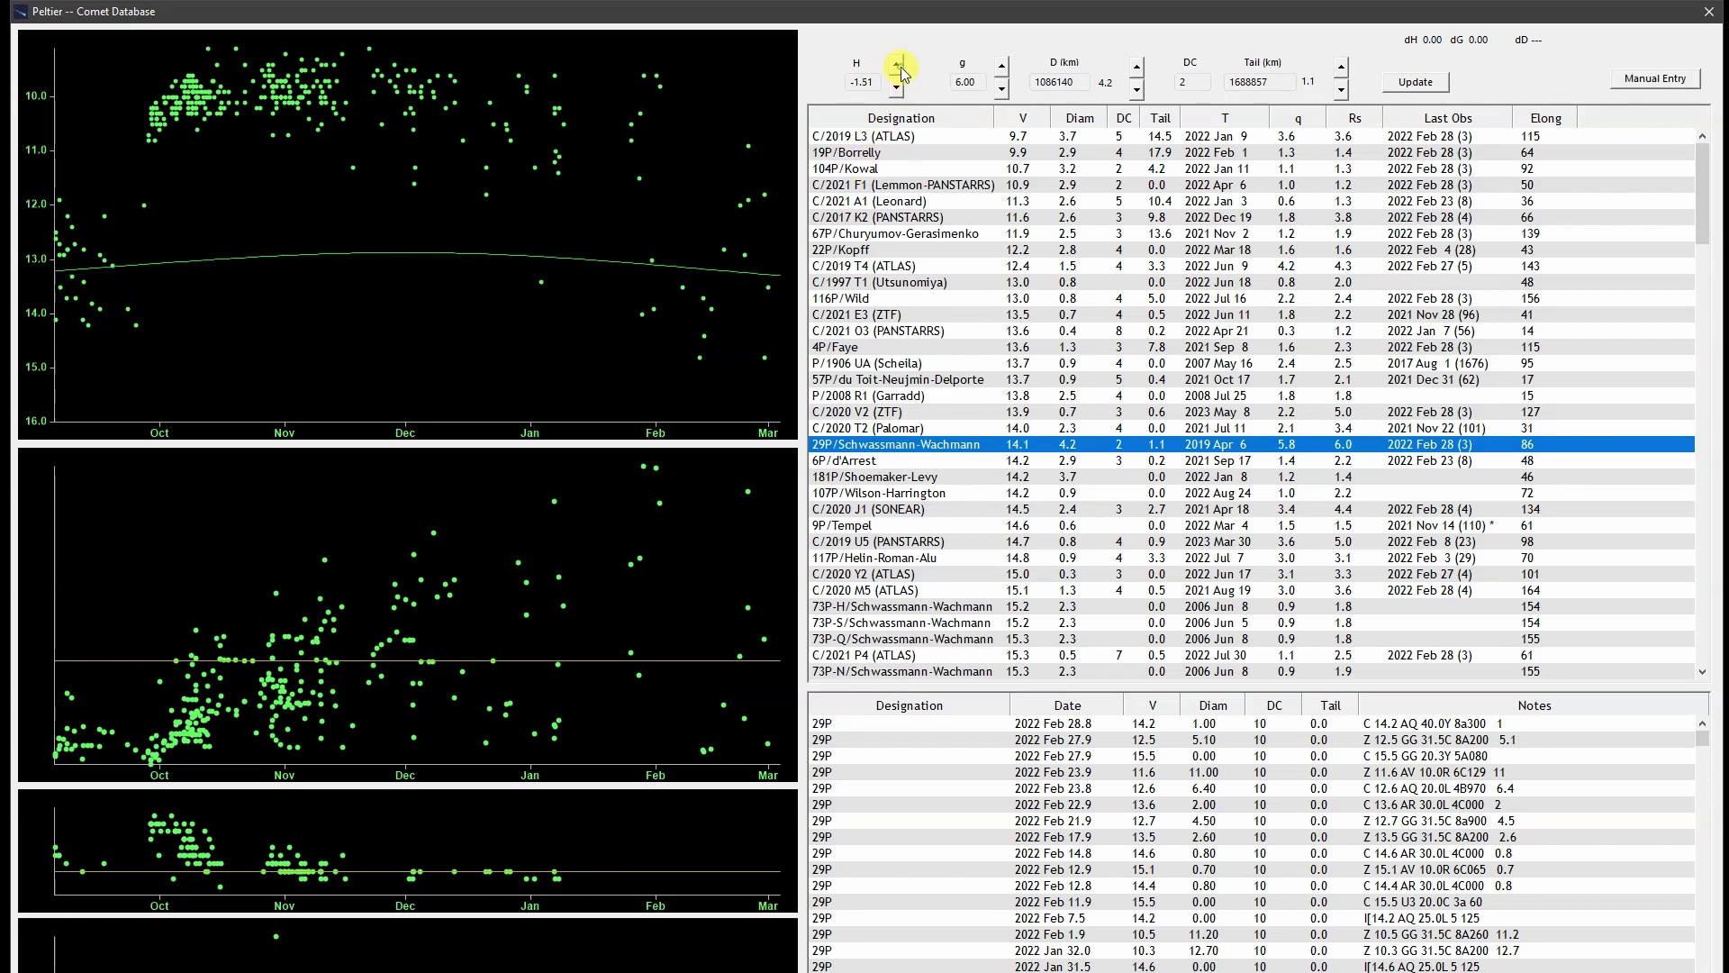
left_click_drag(901, 68, 899, 70)
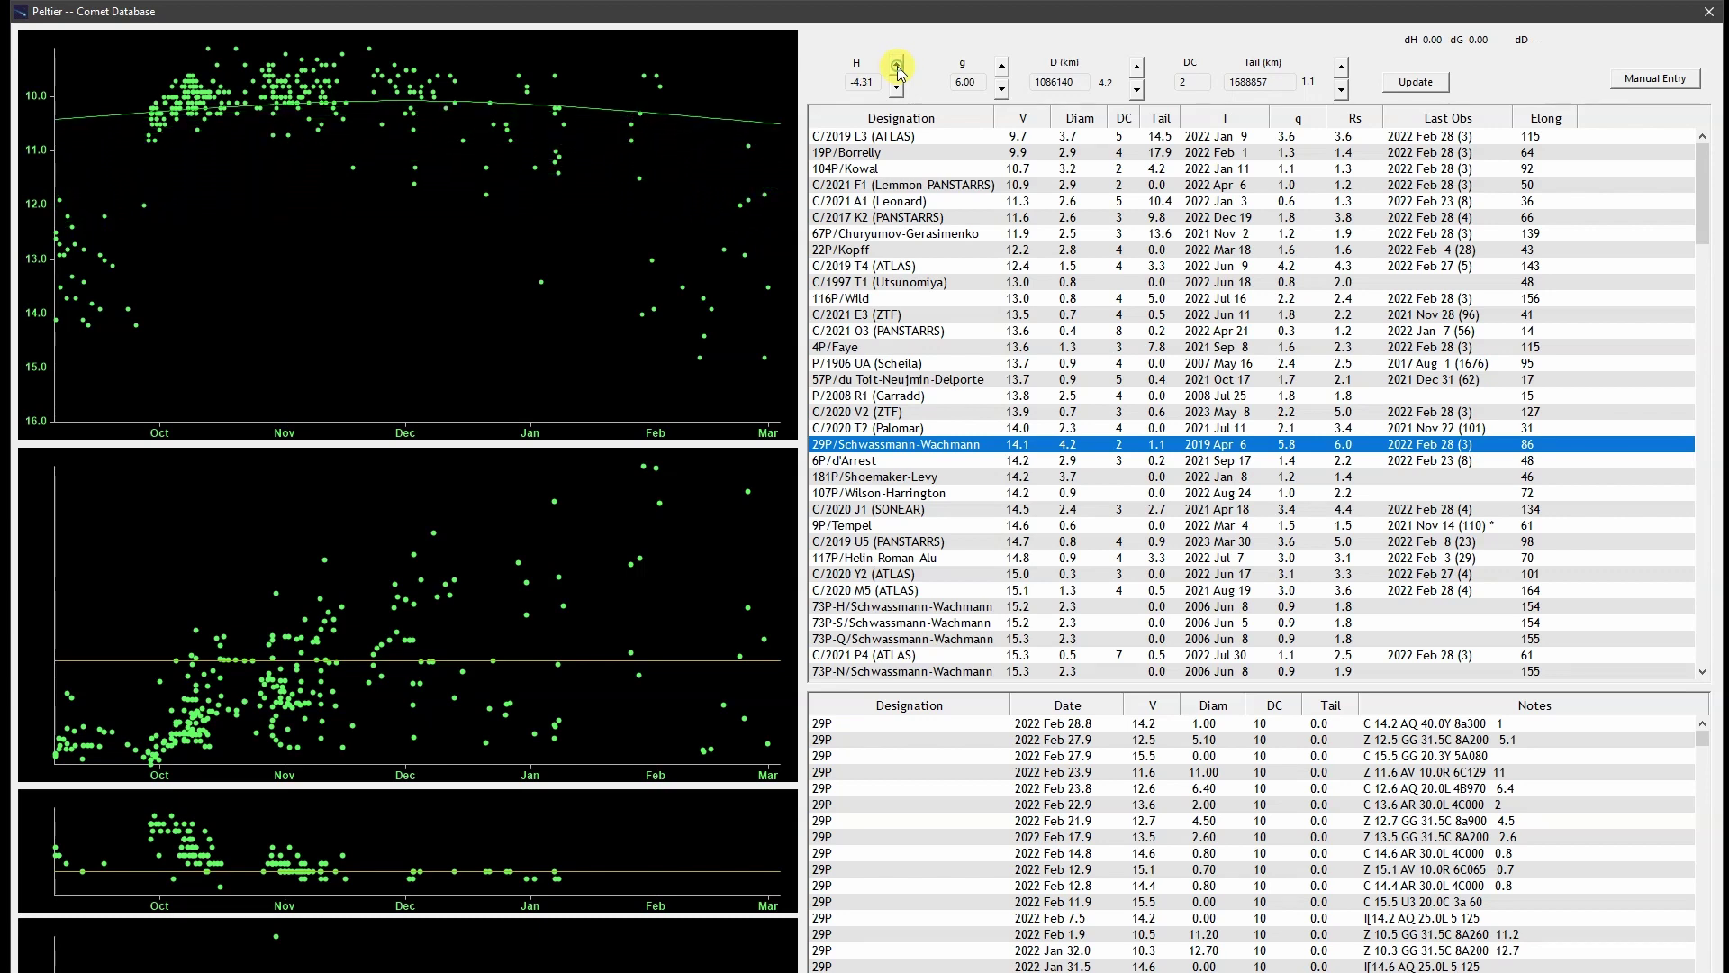
left_click(896, 91)
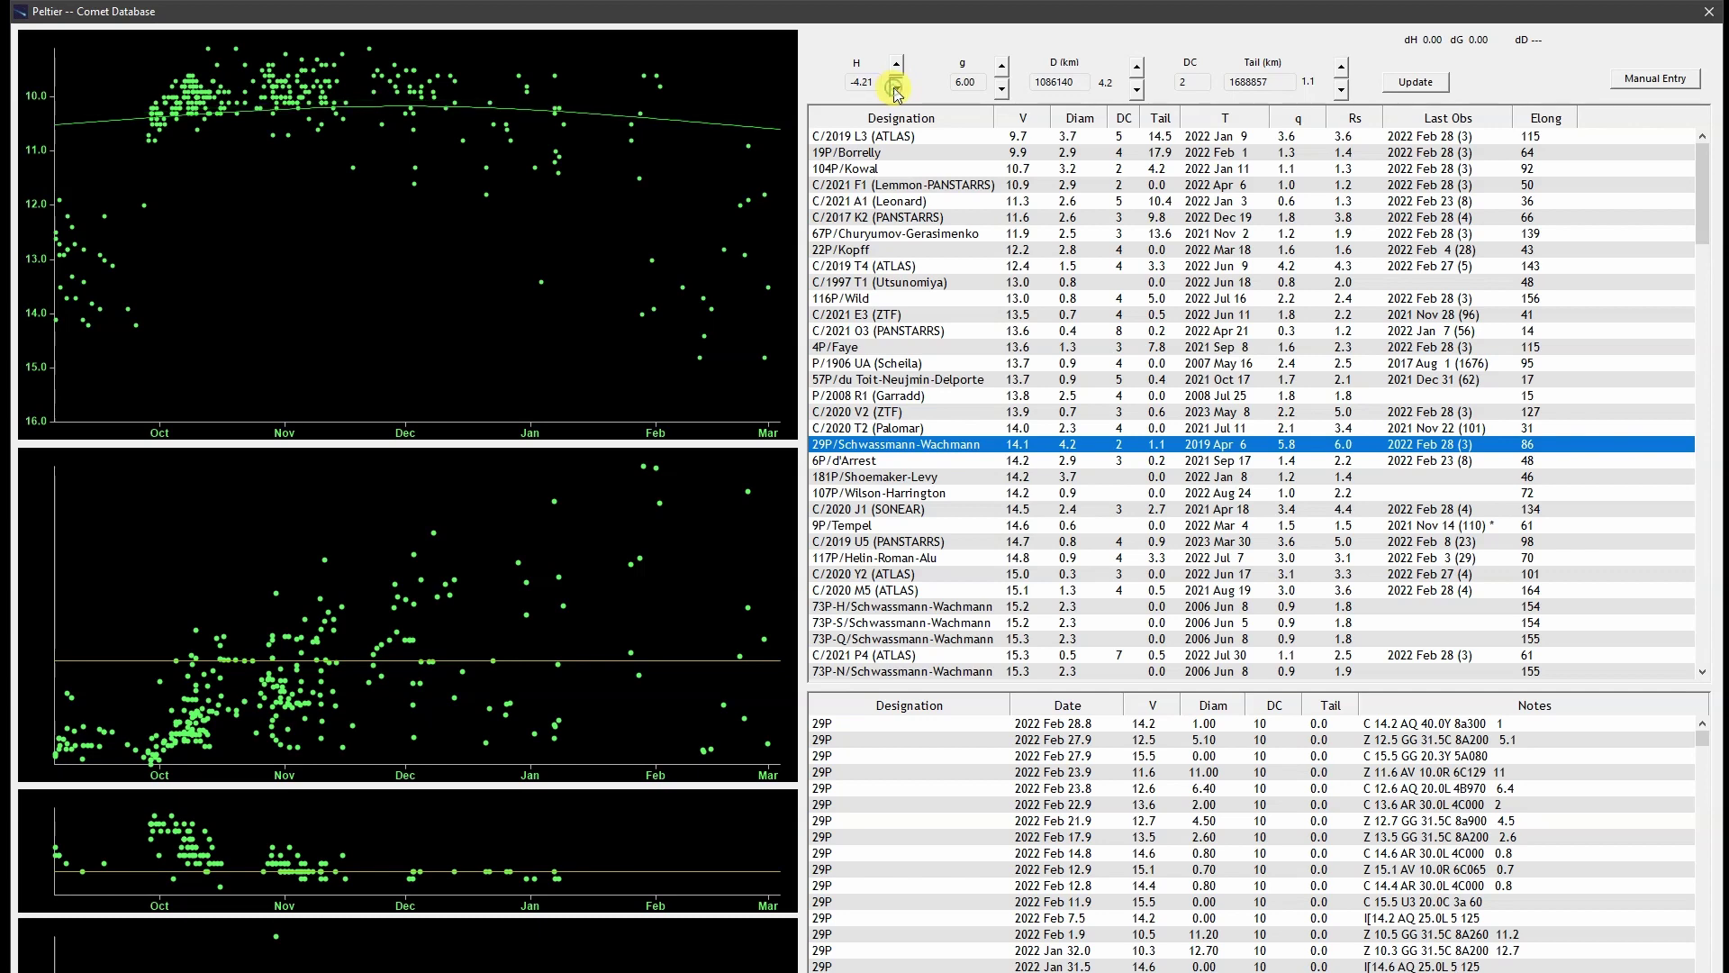
left_click(896, 91)
left_click(896, 91)
left_click(896, 91)
left_click(896, 91)
left_click(896, 91)
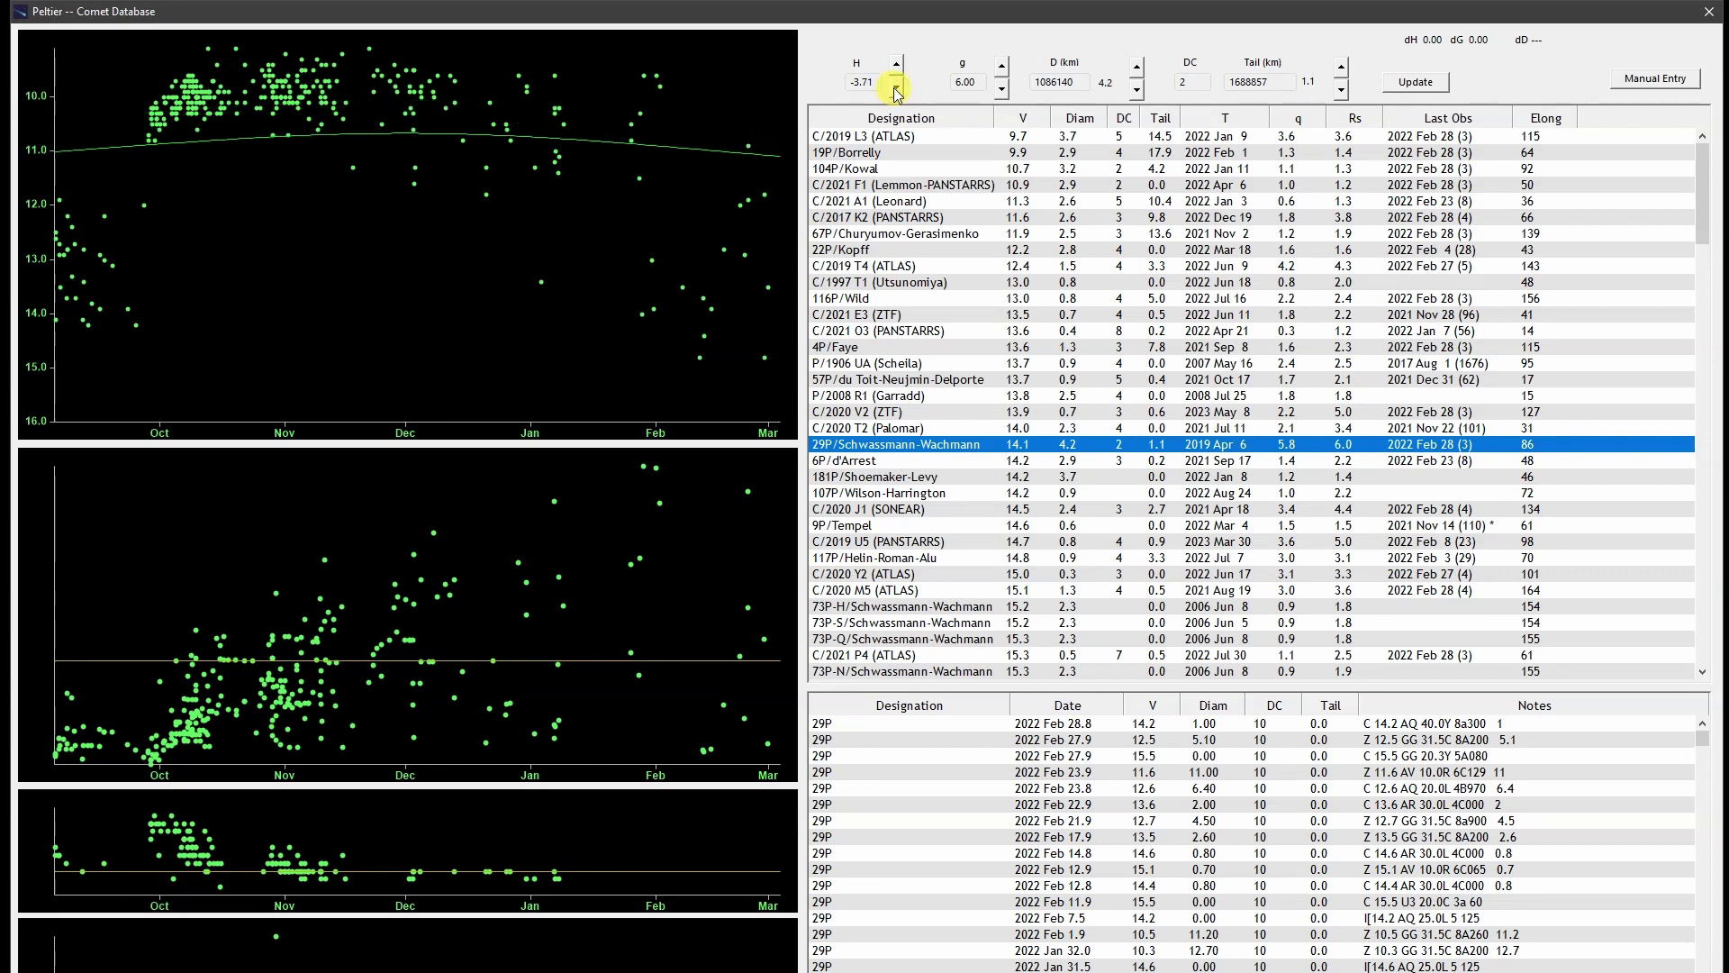
left_click(896, 91)
left_click(896, 91)
left_click(896, 91)
left_click(896, 91)
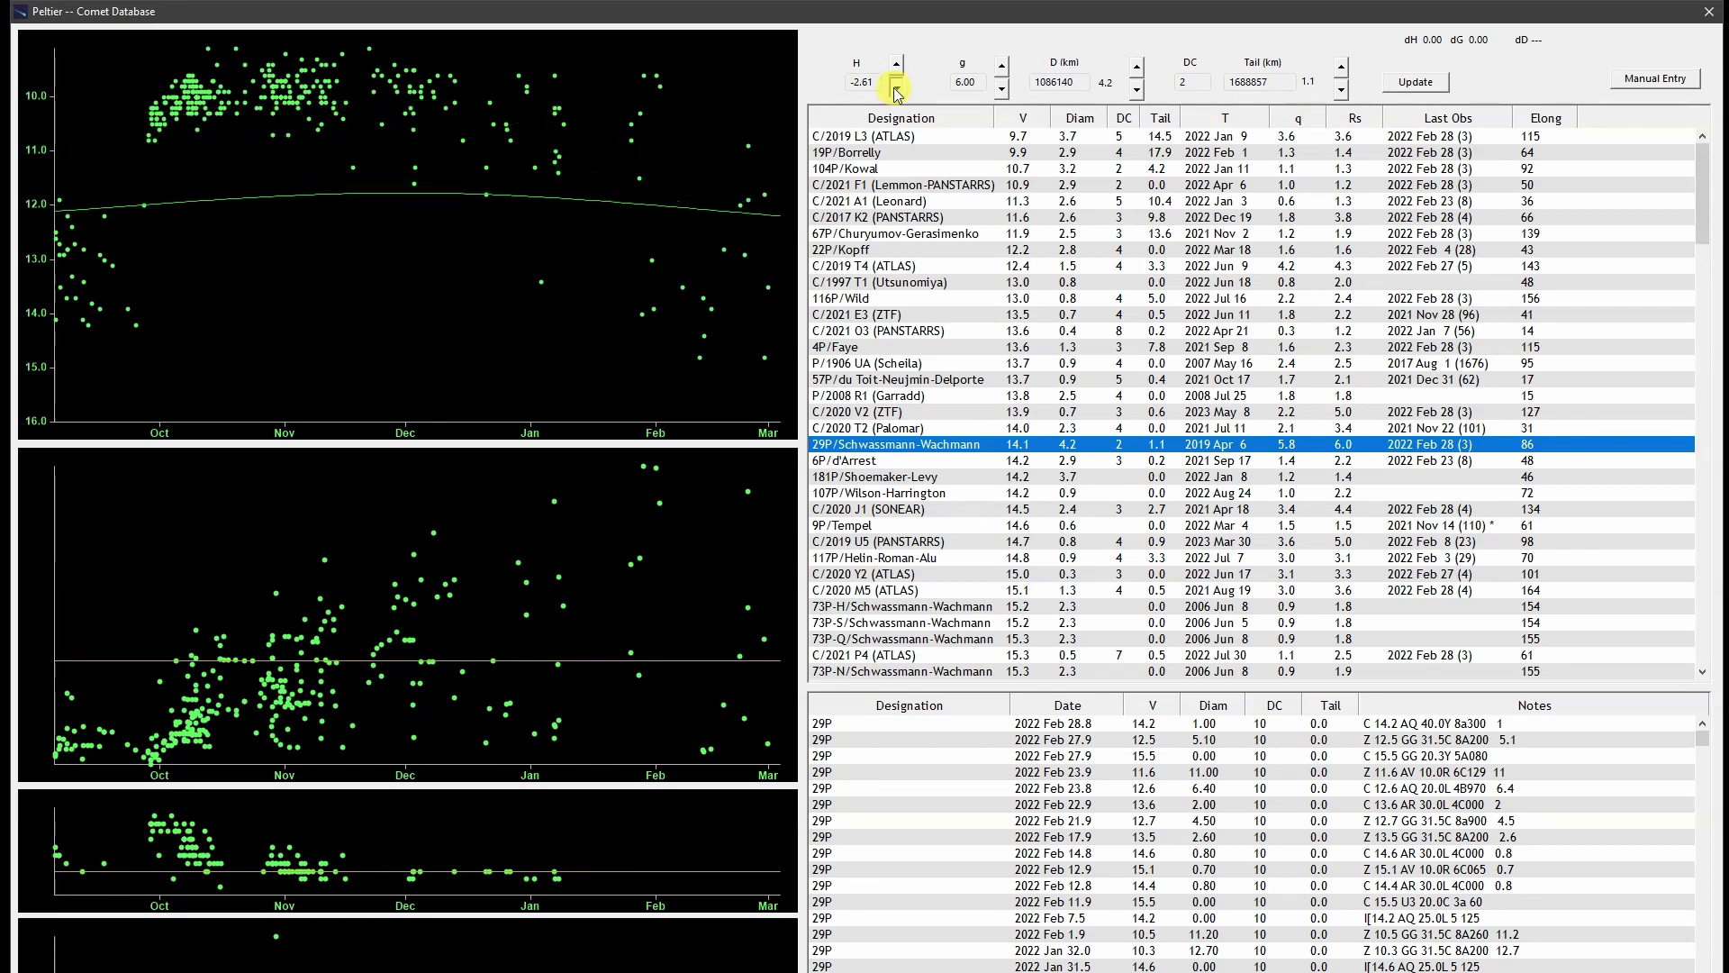
left_click(896, 91)
left_click(896, 91)
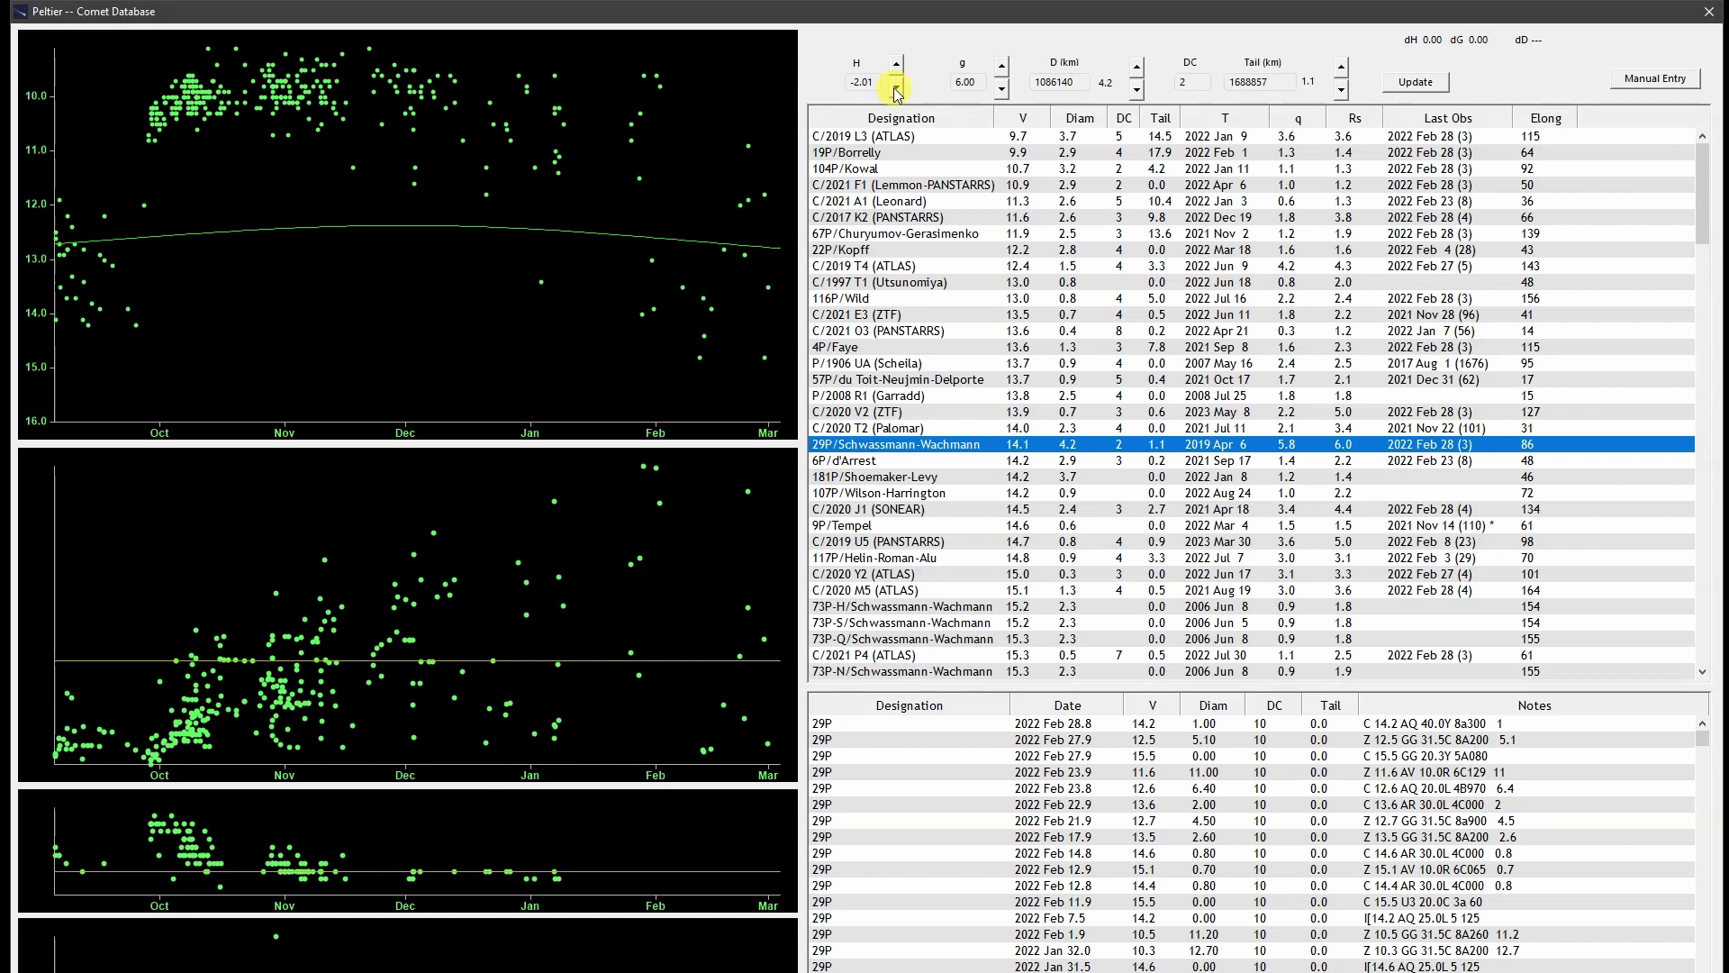
Step 29P's H up to -1.31, then show 67P/Churyumov-Gerasimenko's light curve
left_click(896, 90)
left_click(896, 90)
left_click(896, 90)
left_click(896, 90)
left_click(896, 90)
left_click(896, 90)
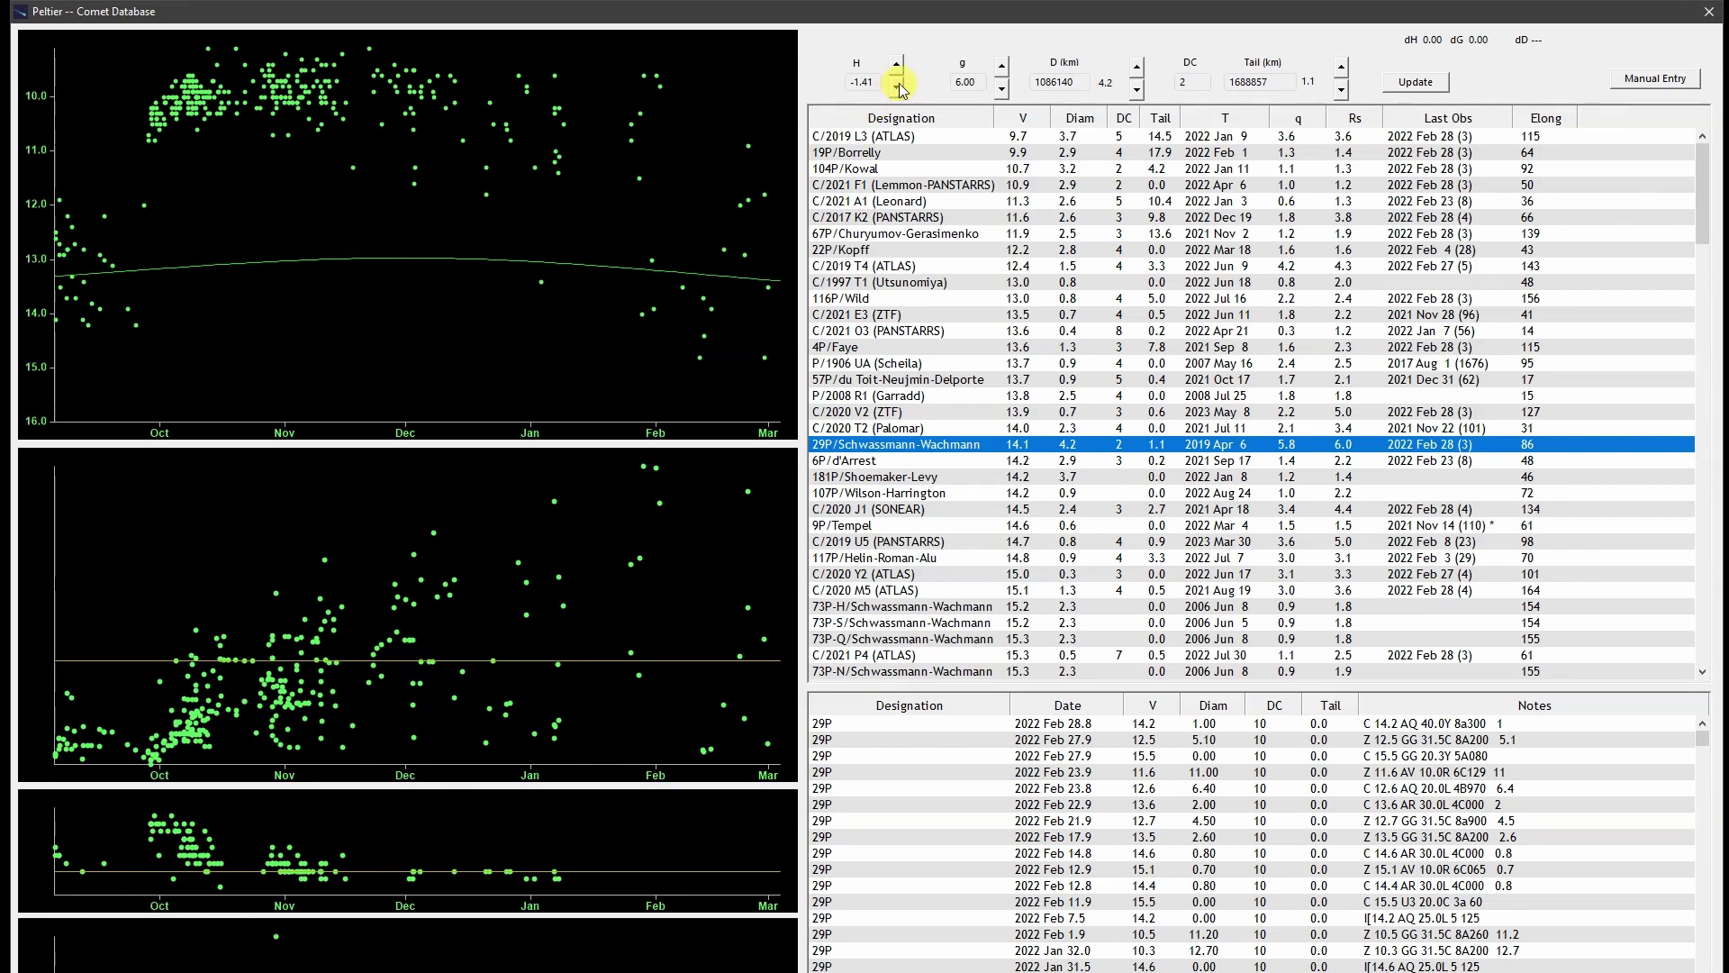
left_click(898, 86)
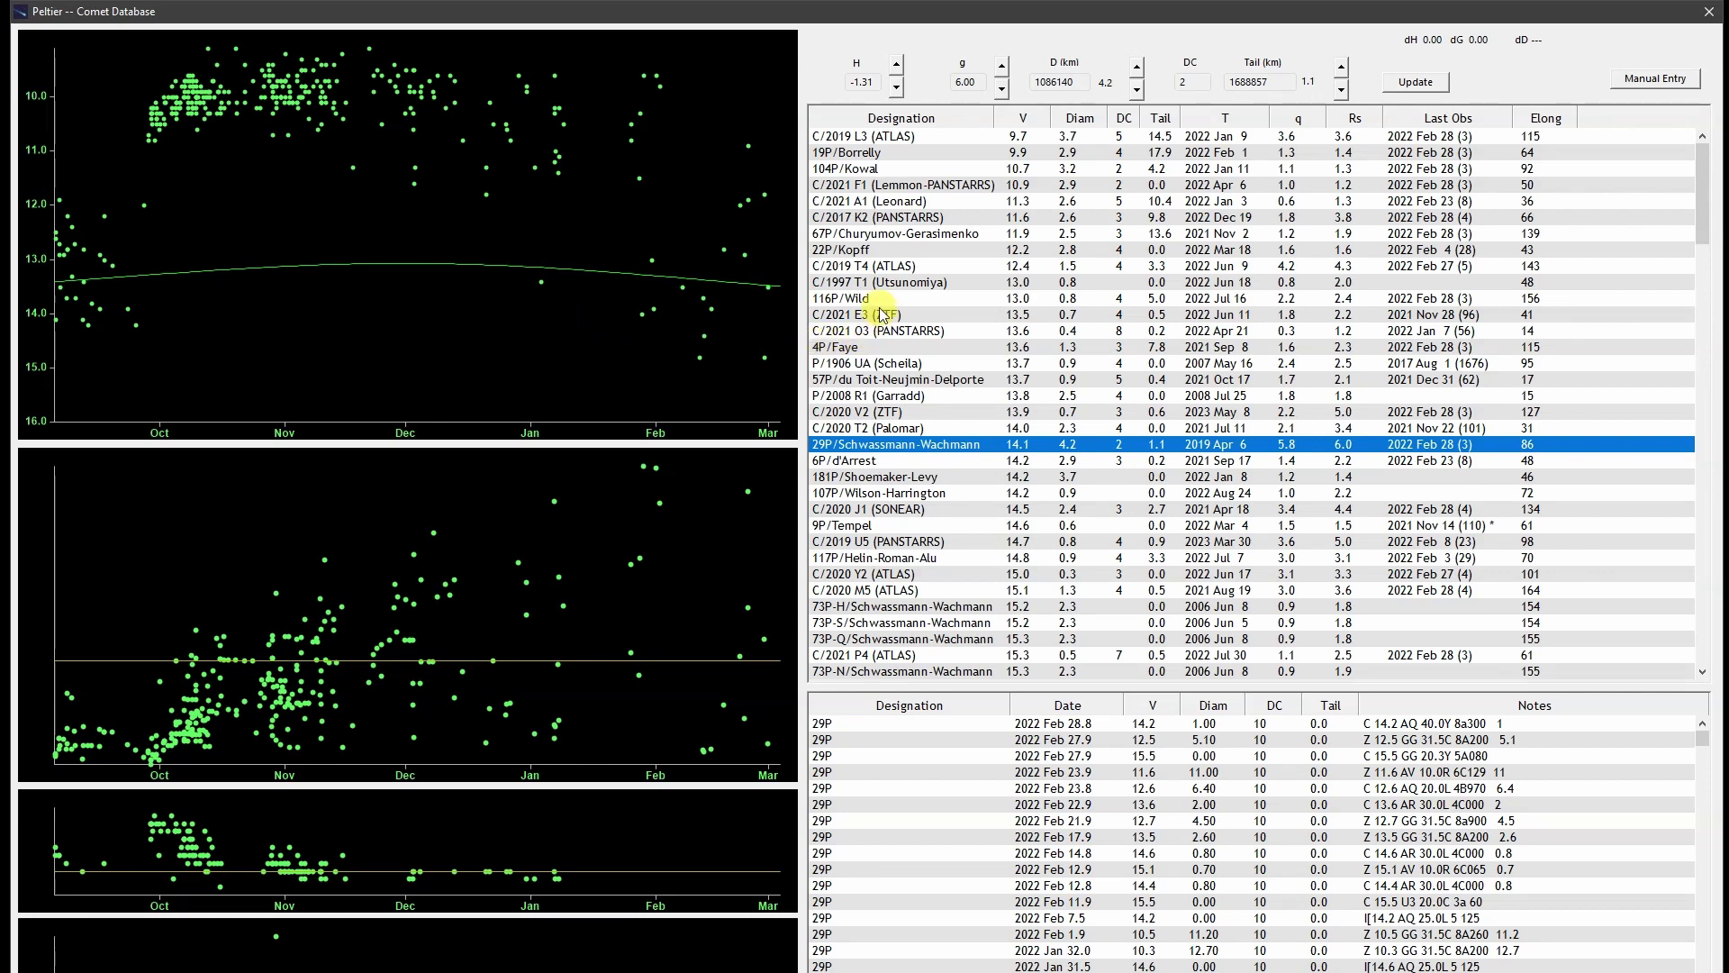
left_click(838, 236)
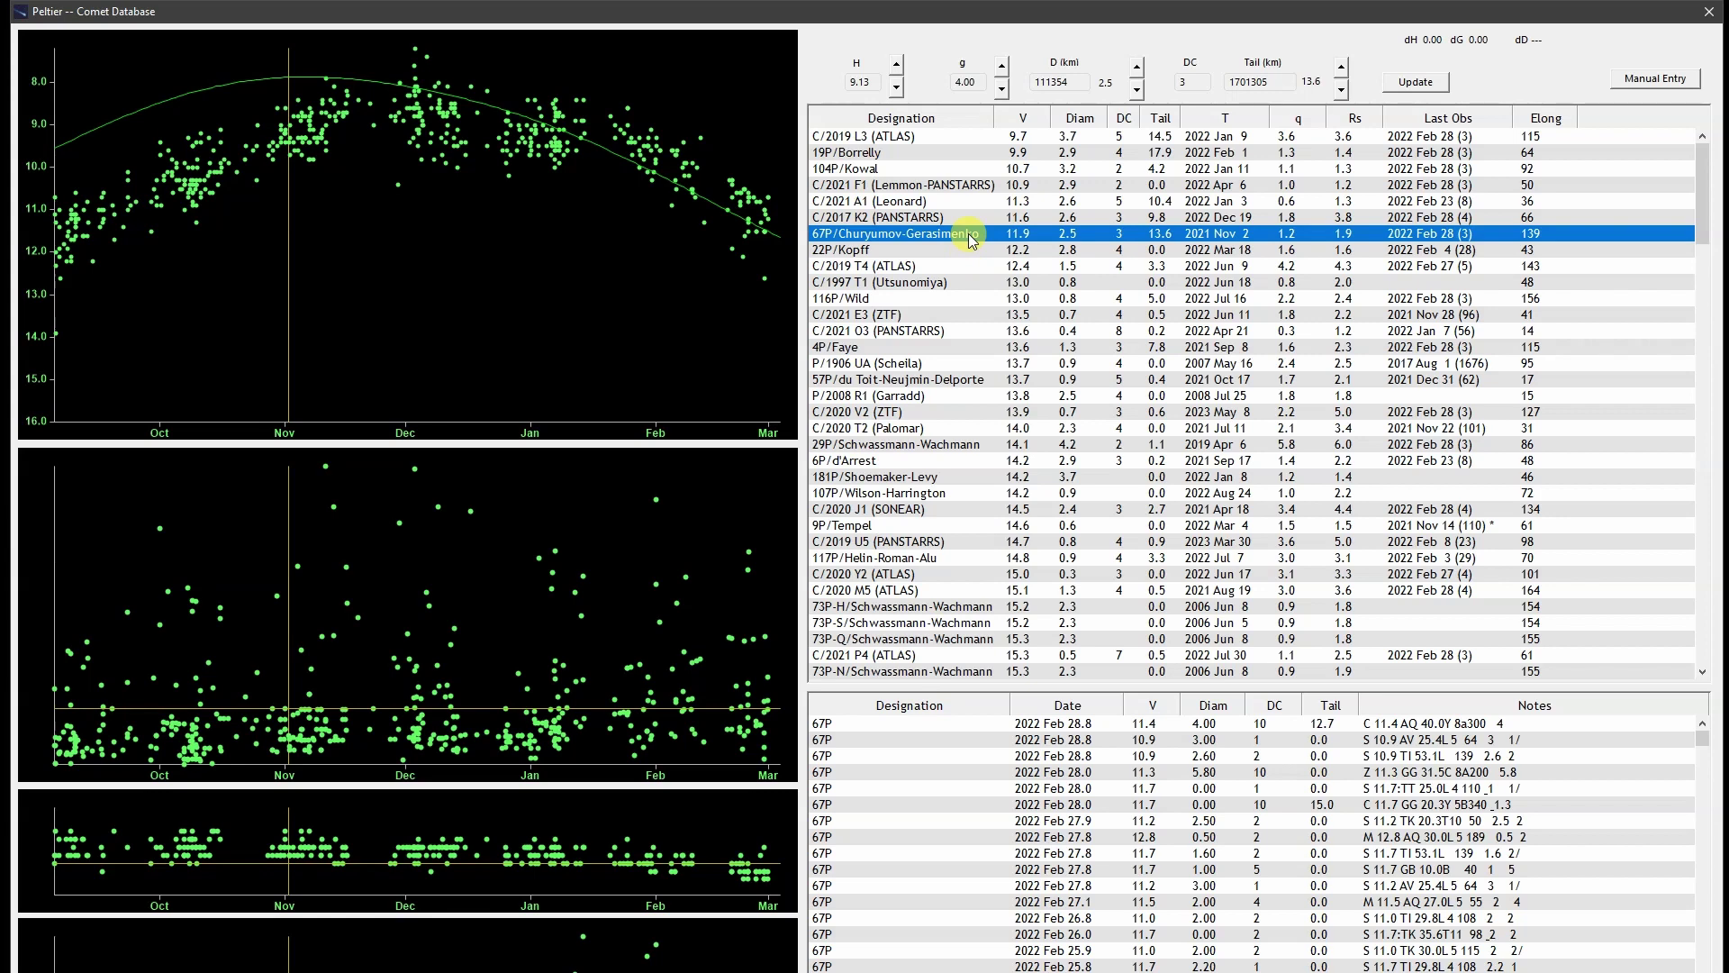
Reselect 19P/Borrelly to show its light curve fitted with H 5.77 and g 10.00
left_click(910, 155)
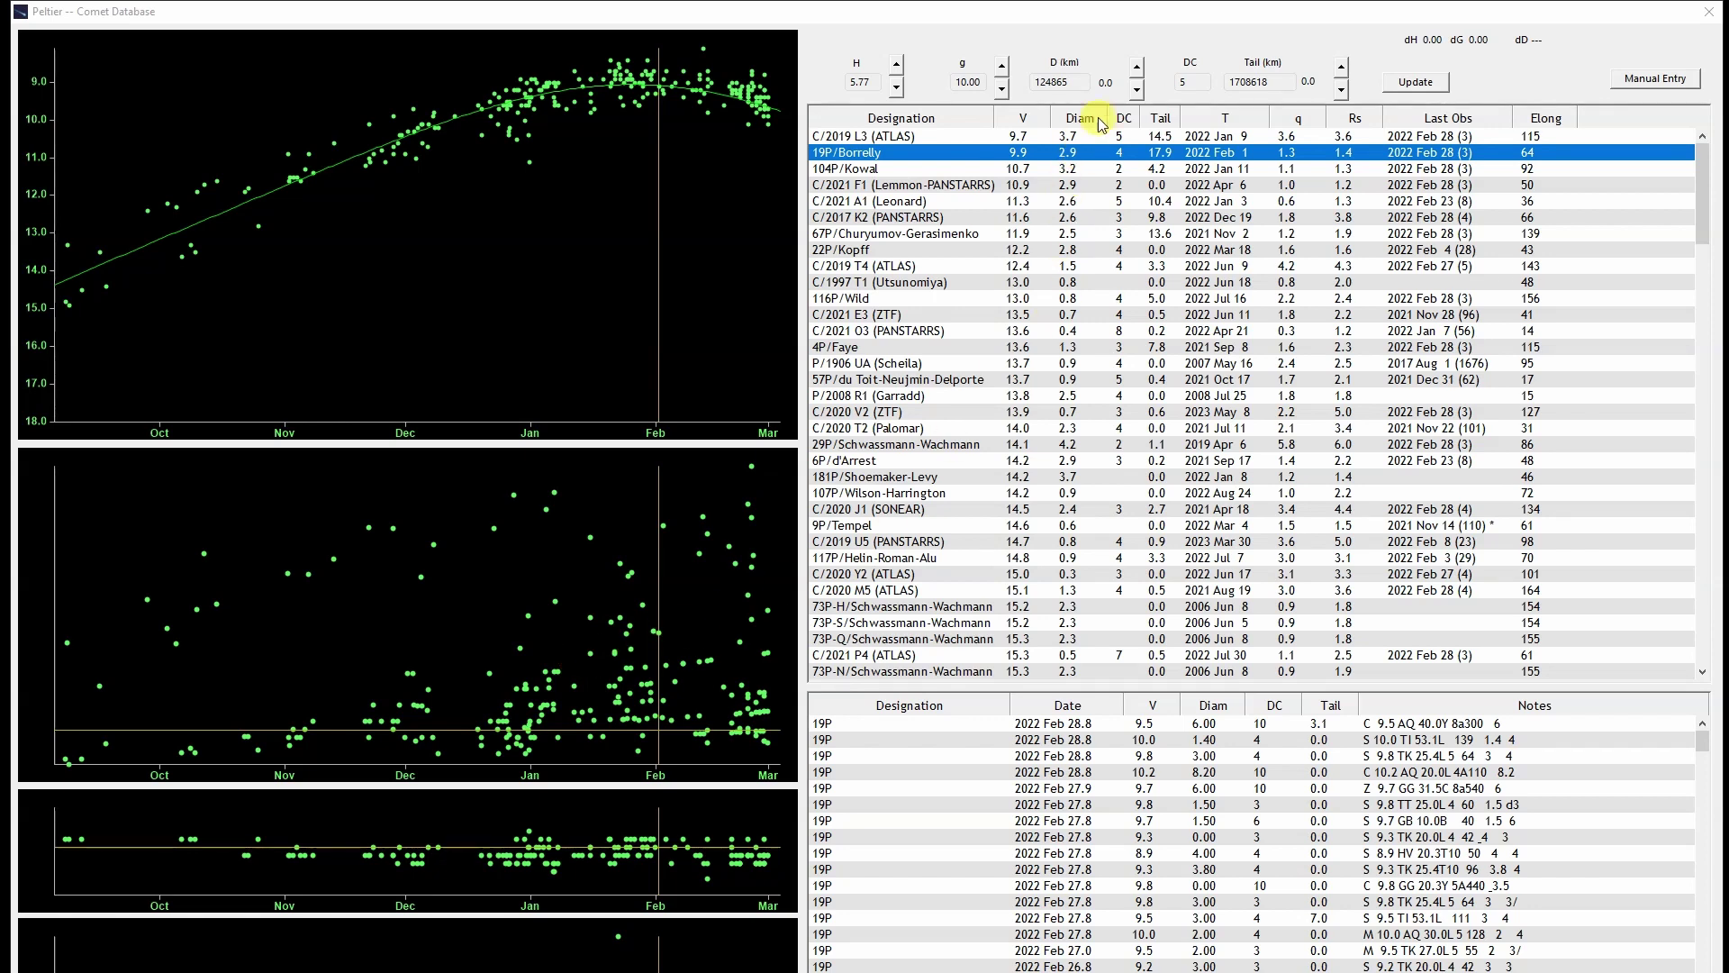
Raise 19P/Borrelly's D to 244865 km and set its DC to 4
left_click(1140, 70)
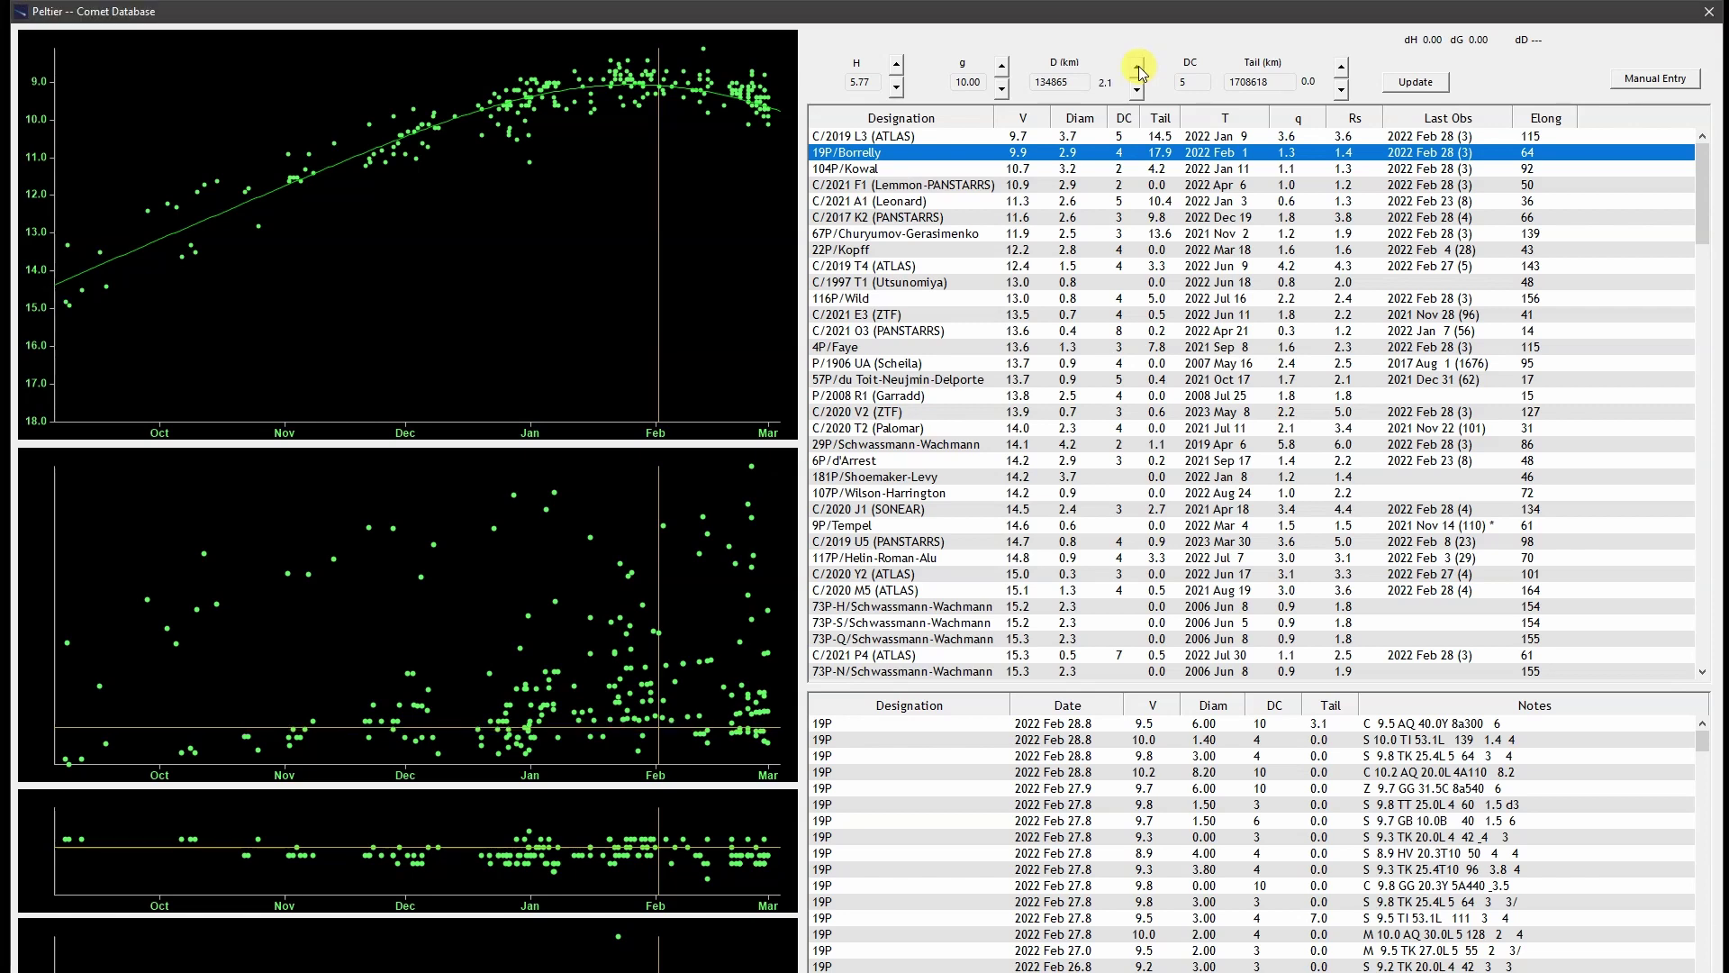
left_click(1139, 70)
left_click(1139, 70)
left_click(1139, 70)
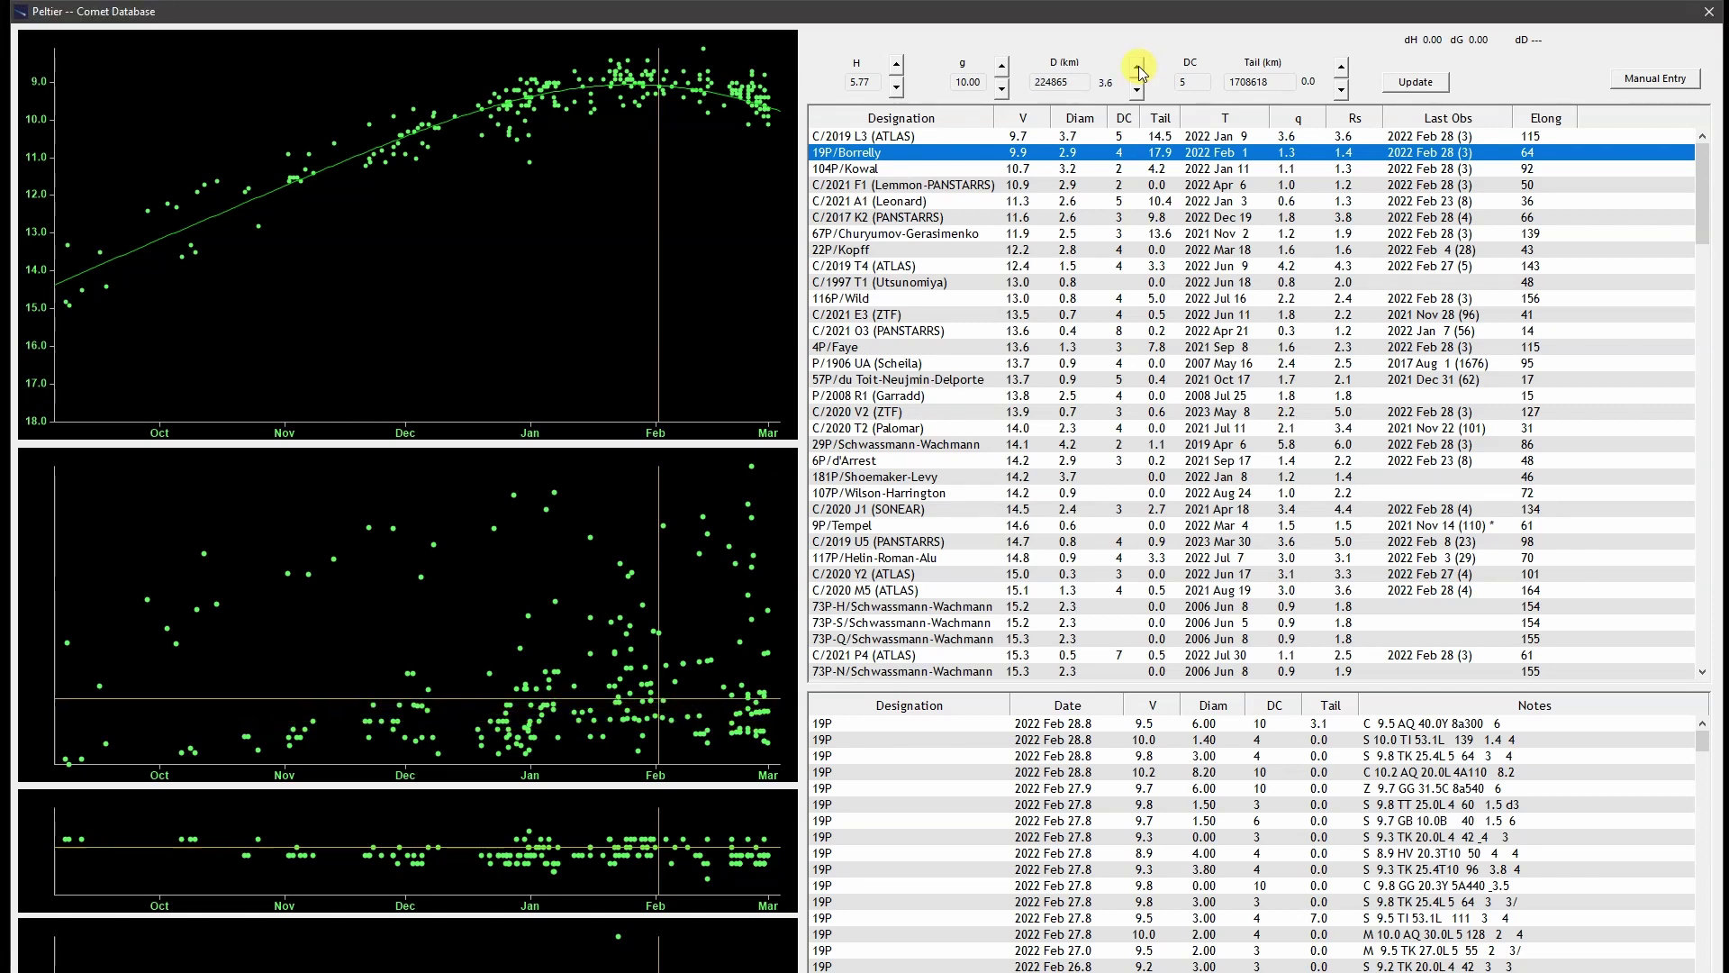
left_click(1139, 70)
left_click(1139, 71)
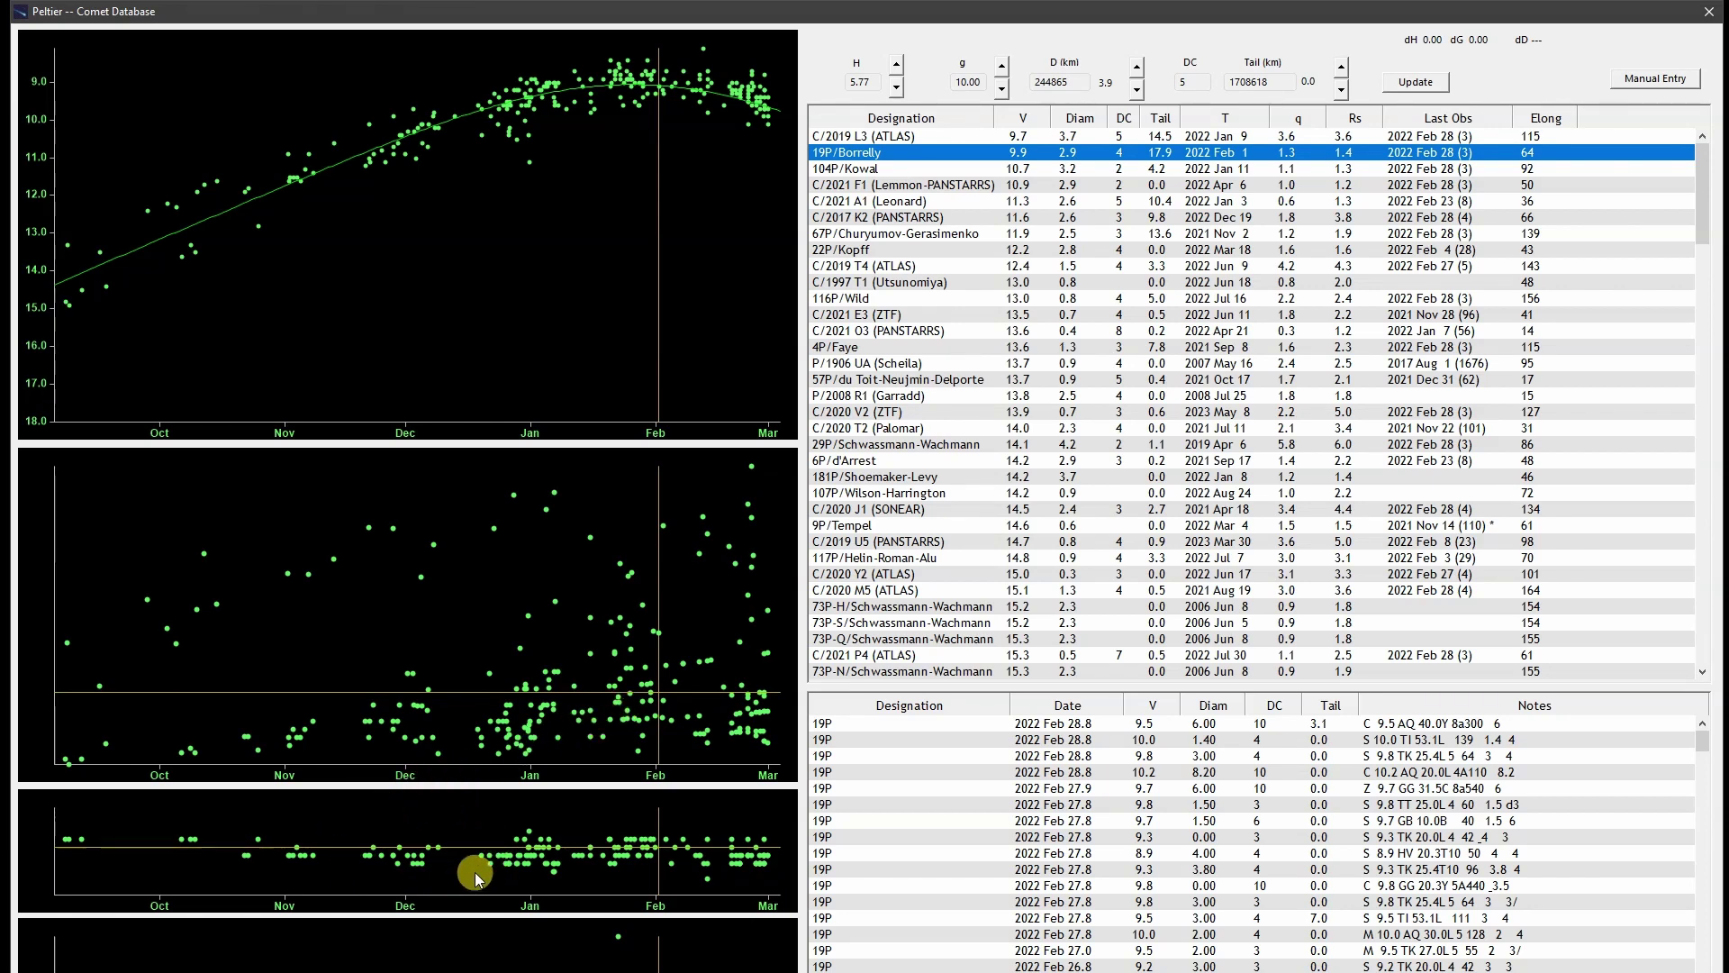
left_click(1197, 90)
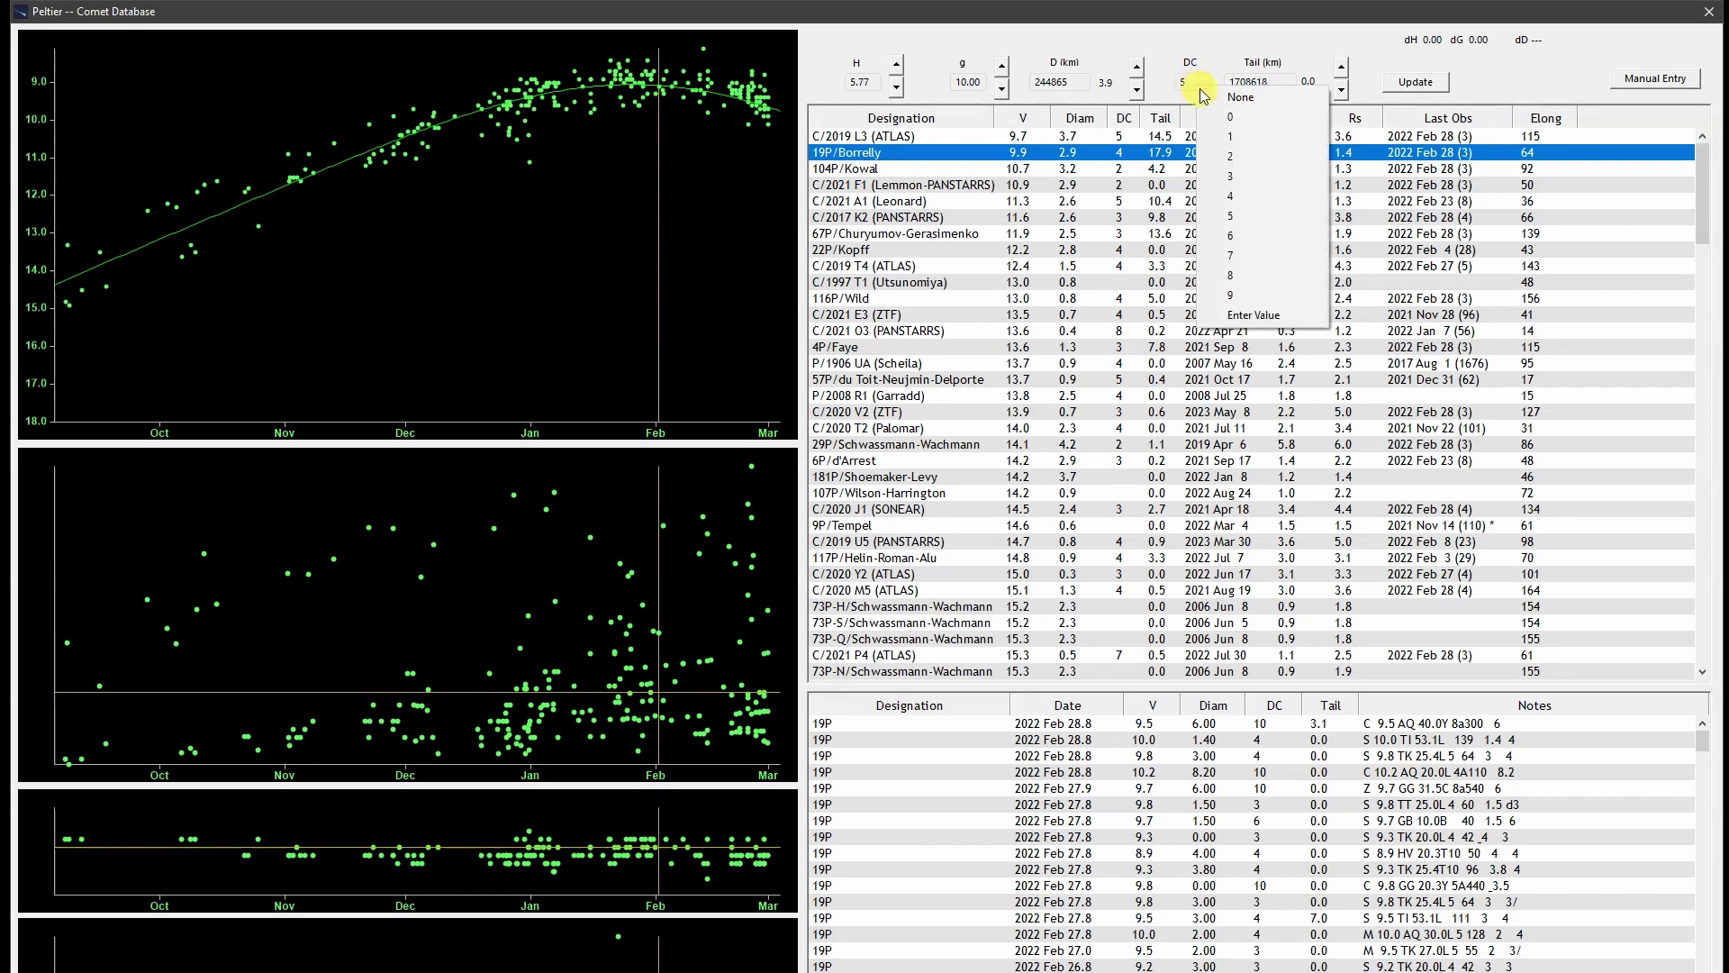
left_click(1236, 199)
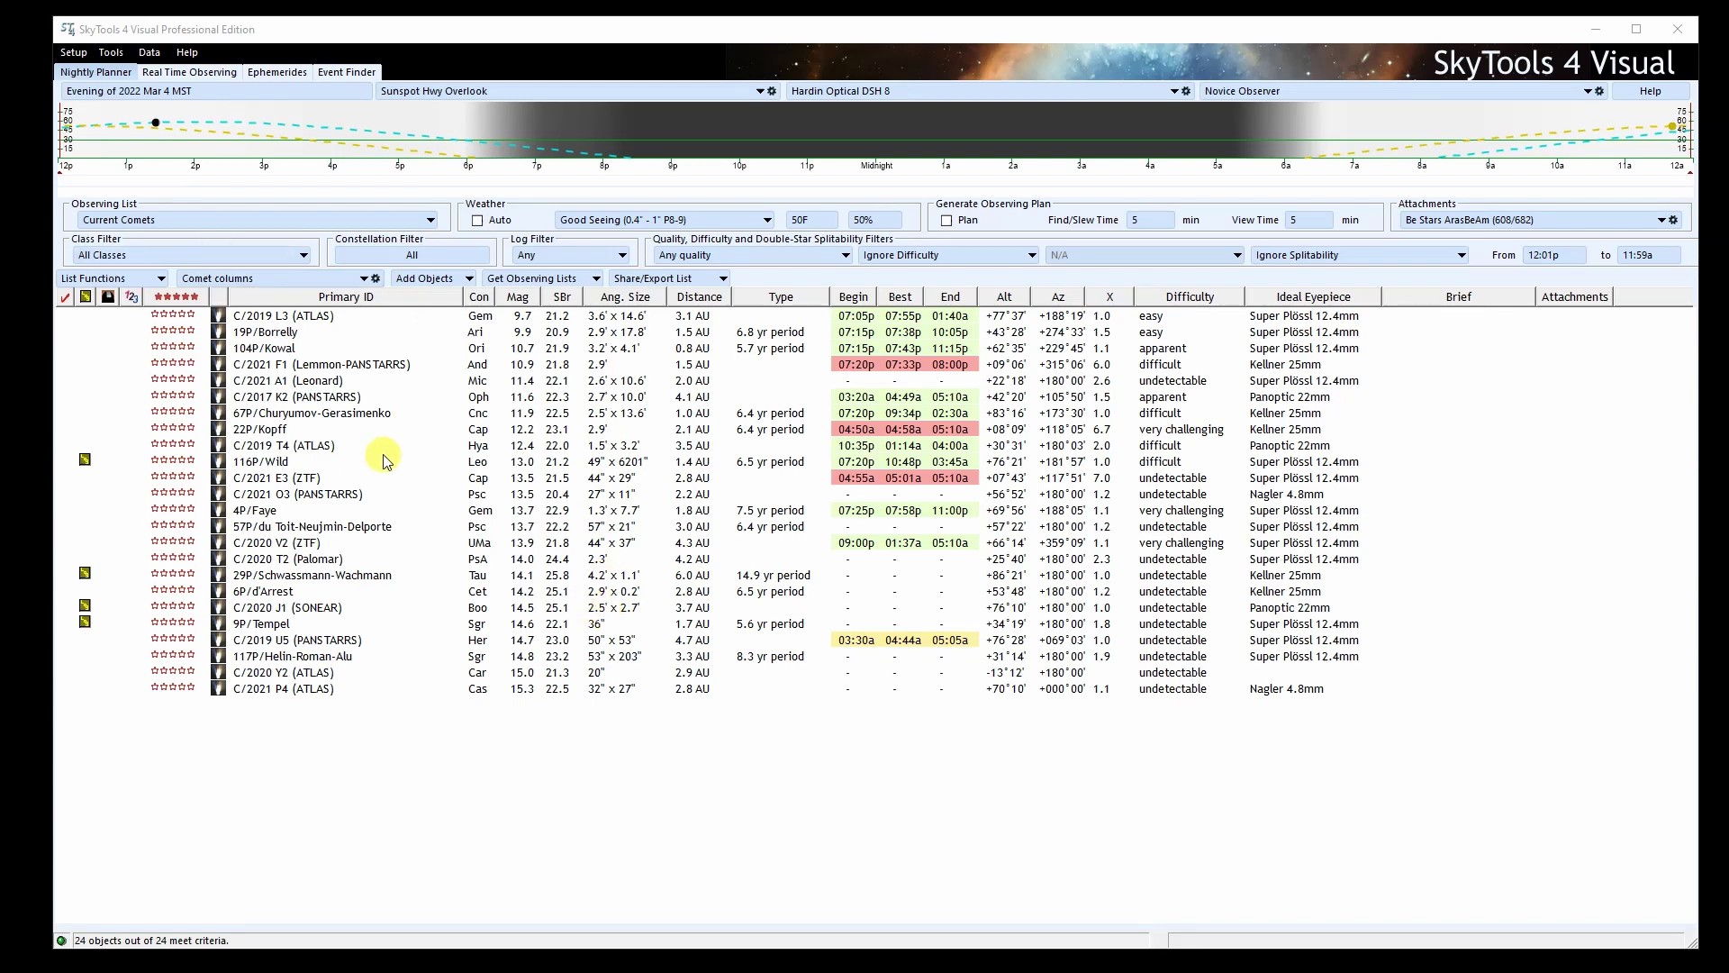
Load the chosen observing list, then open the Comet Database from the Data menu
left_click(239, 220)
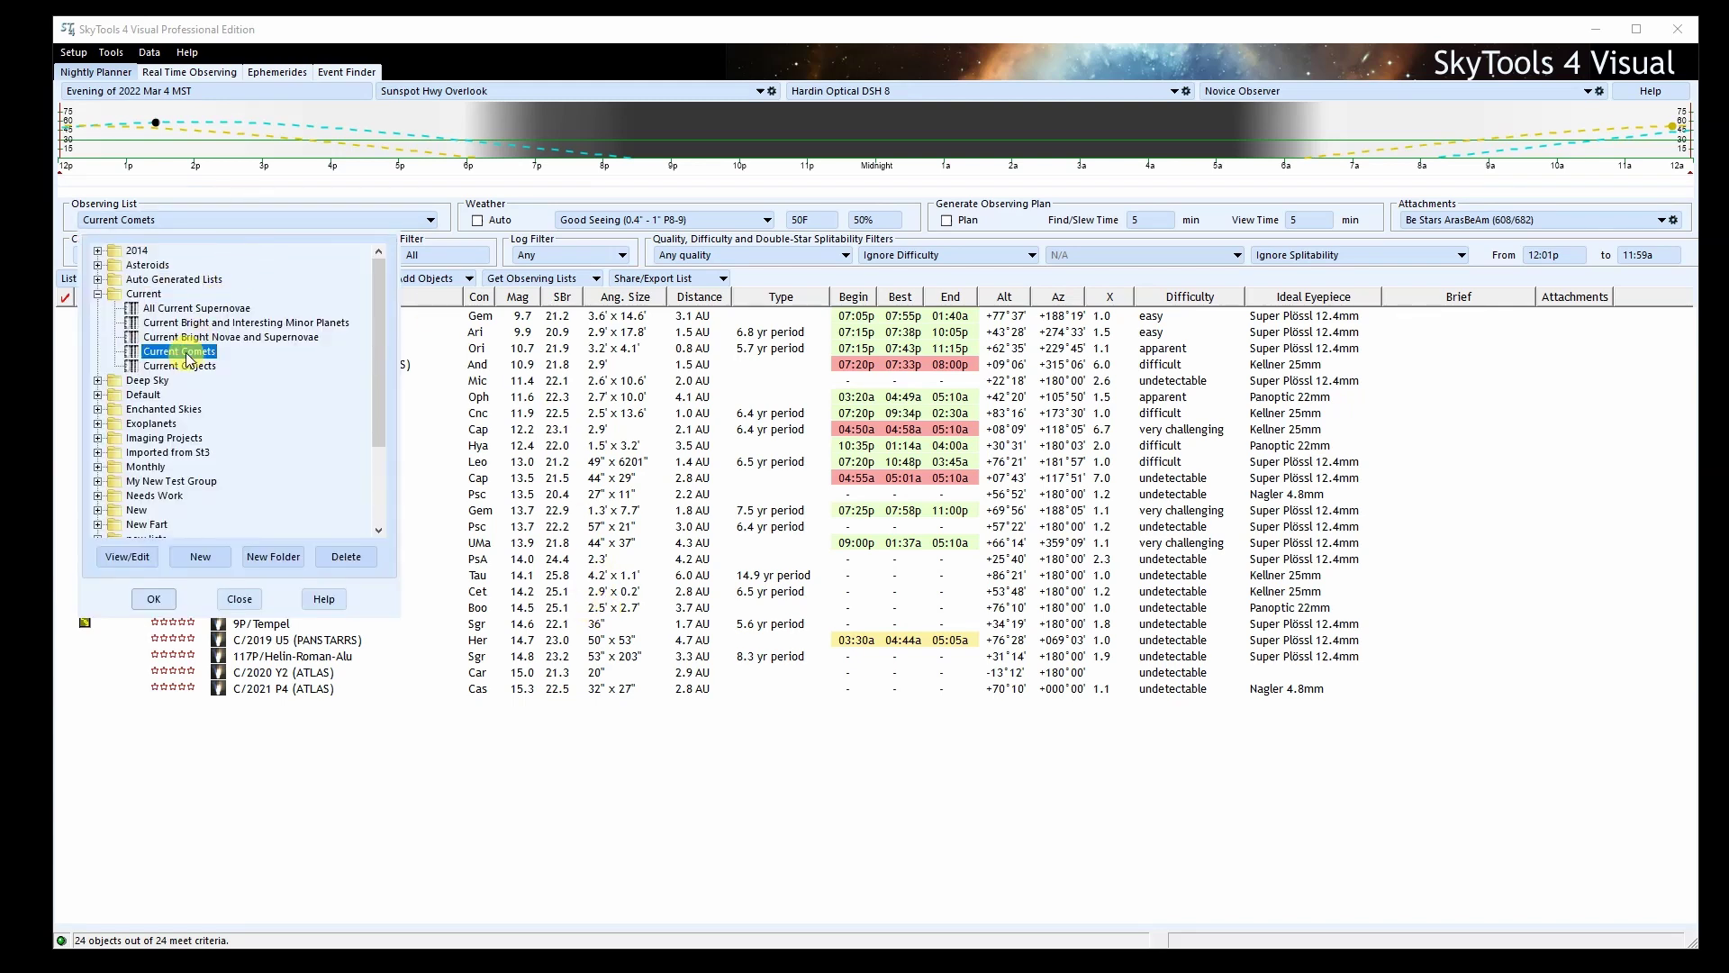
left_click(154, 598)
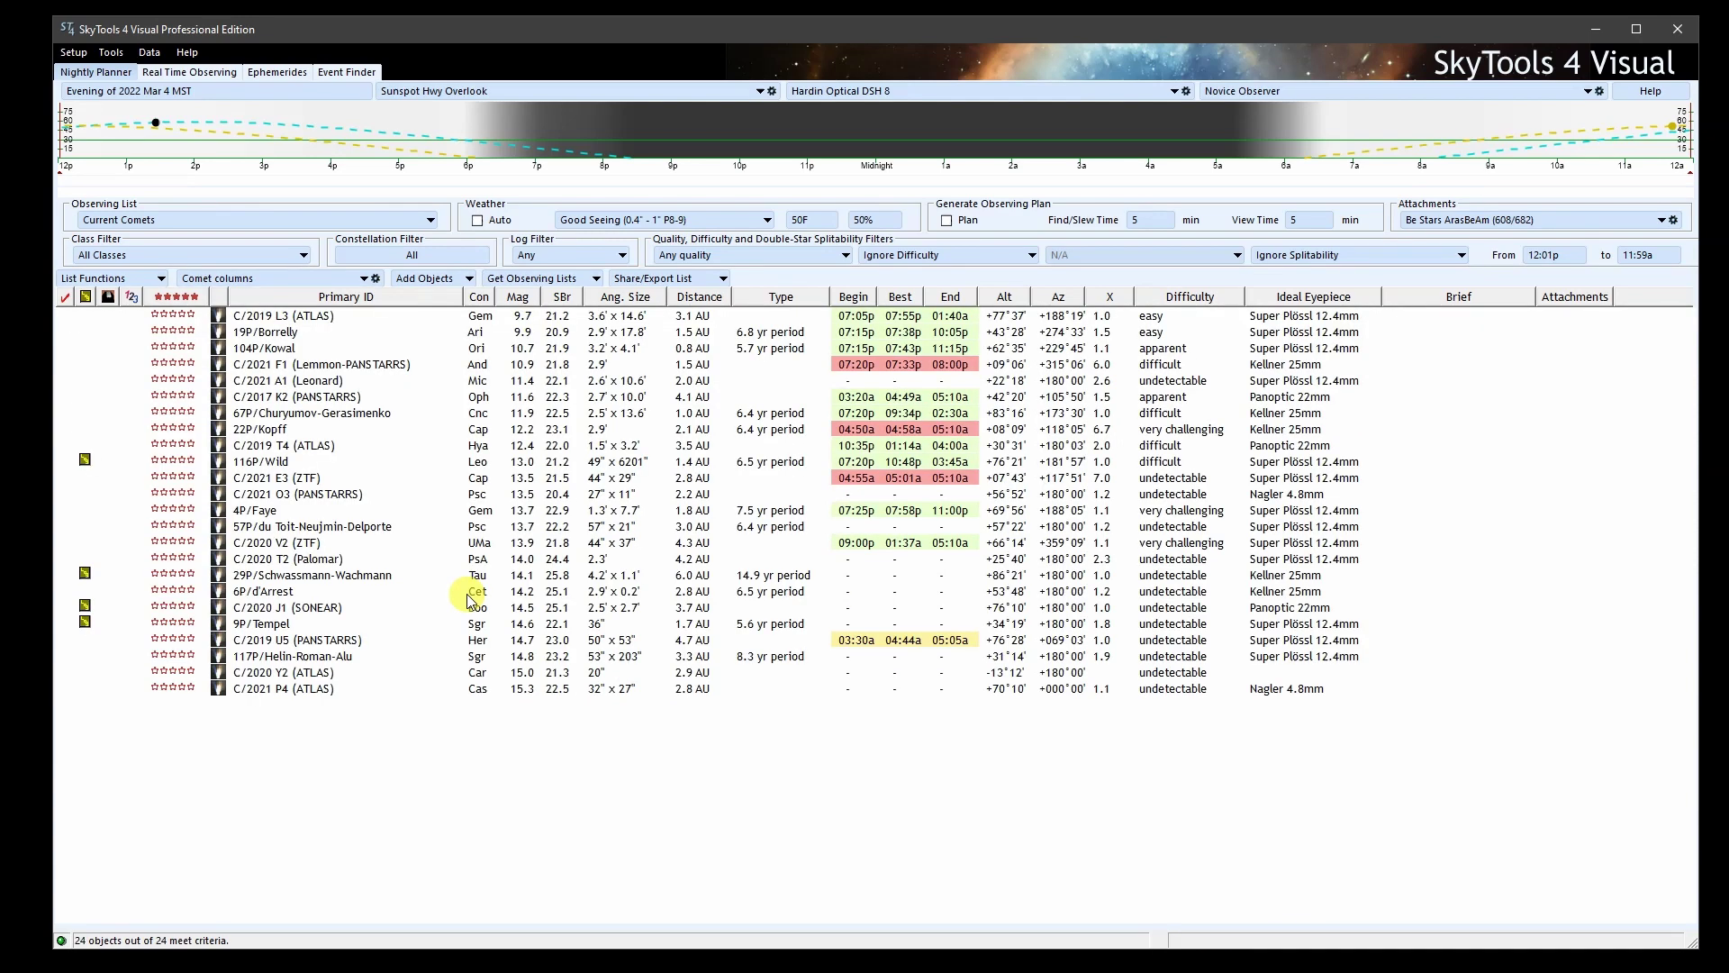
left_click(150, 52)
left_click(223, 77)
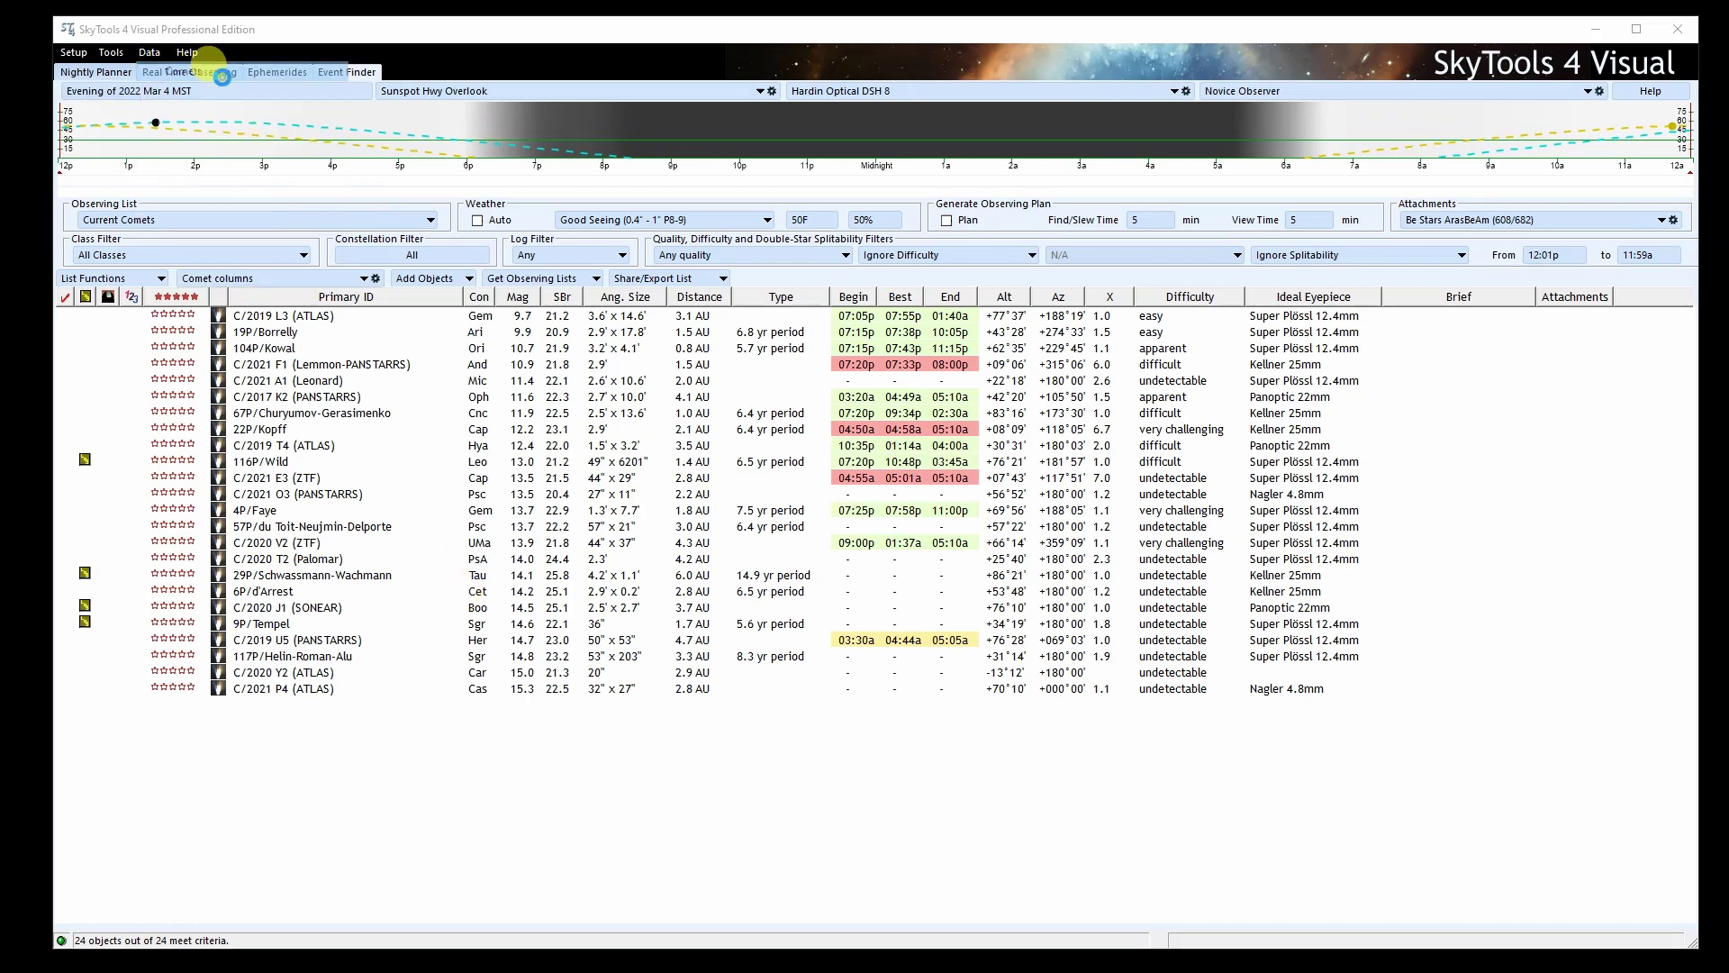
Expand 19P/Borrelly in the Comet Database and view its 2022 Feb 1.83 element set
scroll(974, 567, "down", 3)
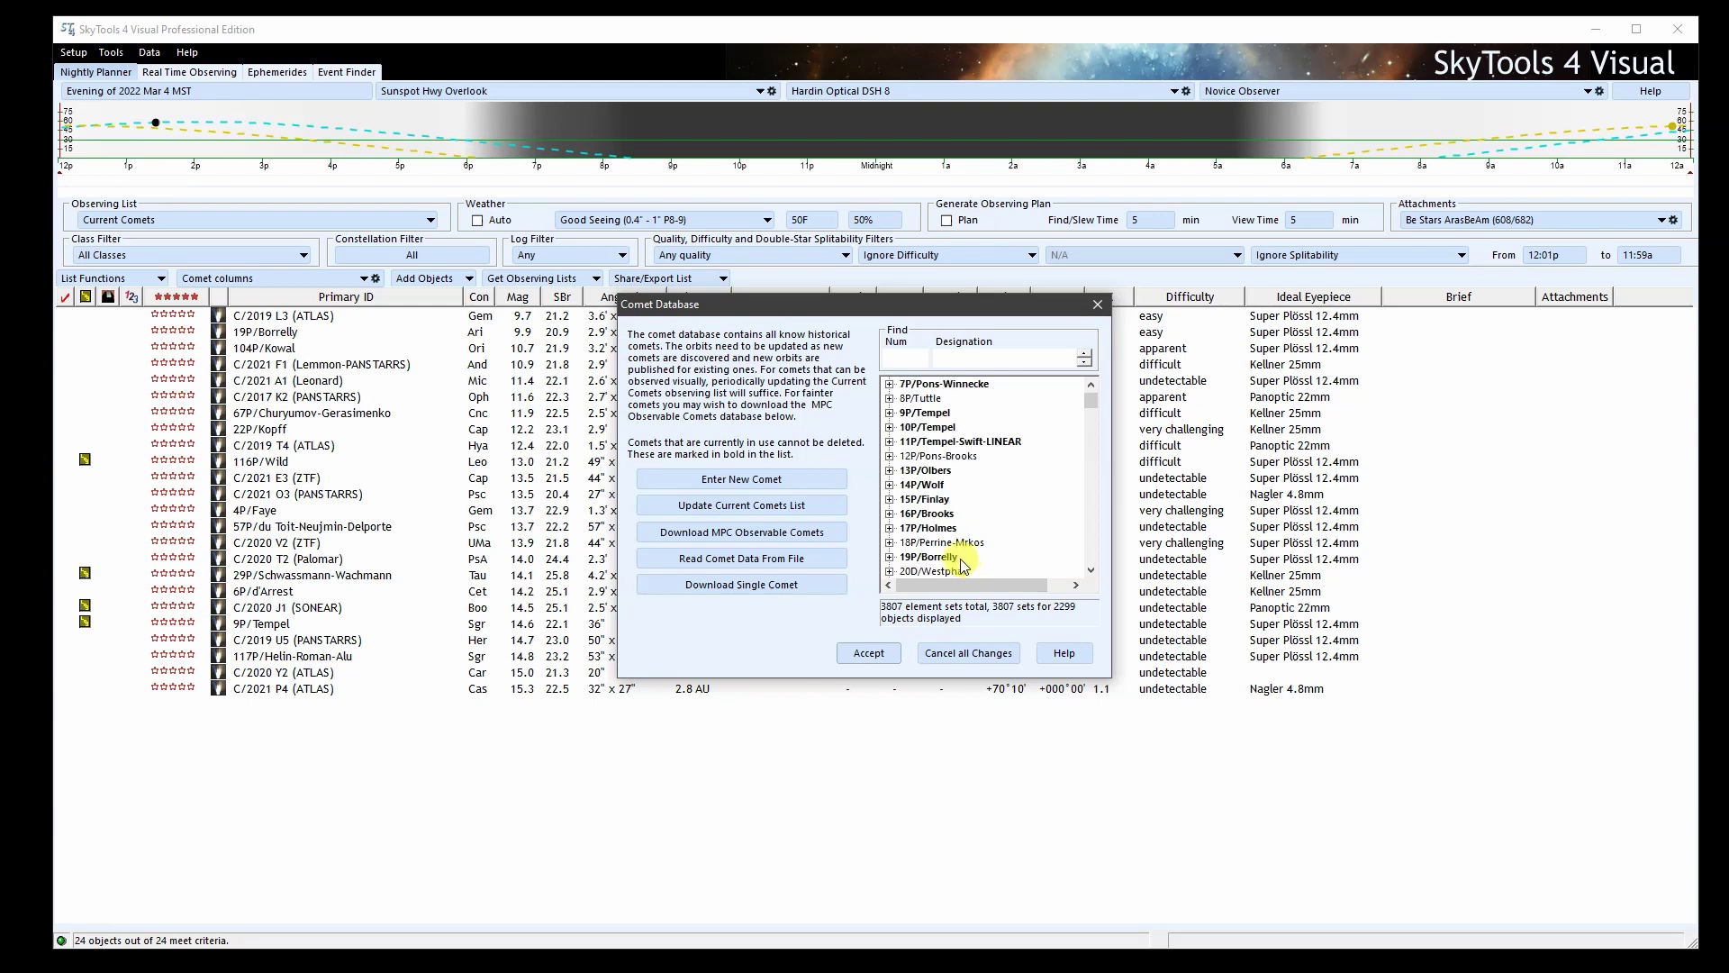
left_click(890, 557)
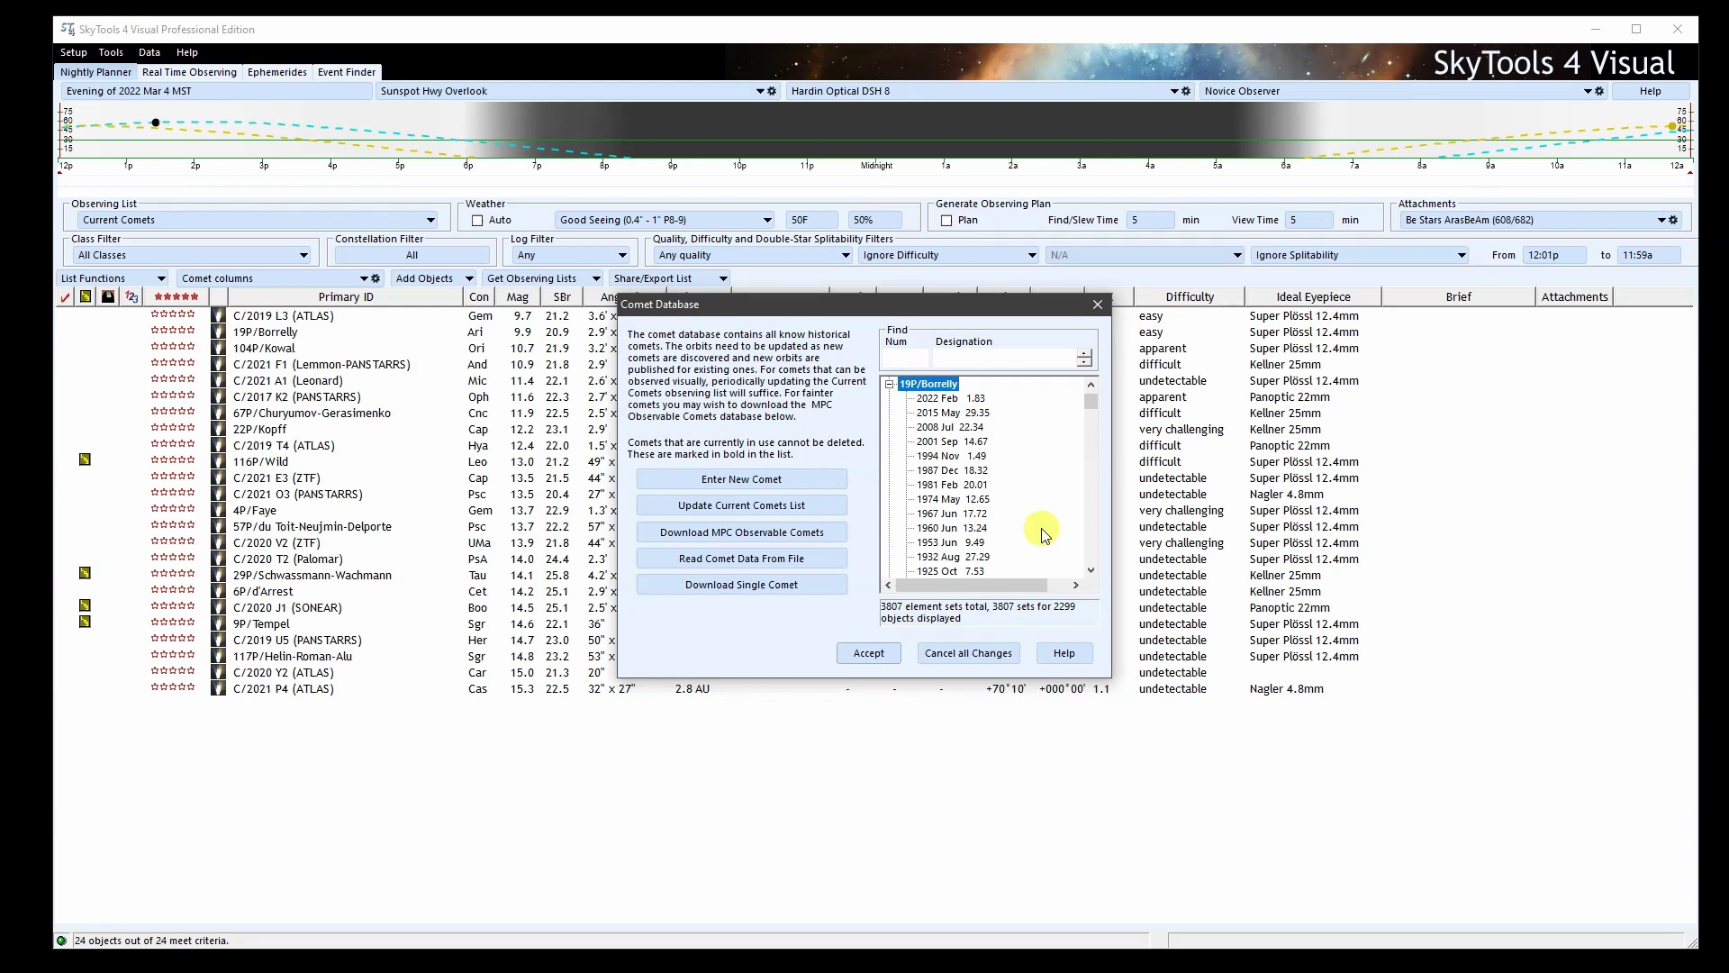
double_click(956, 398)
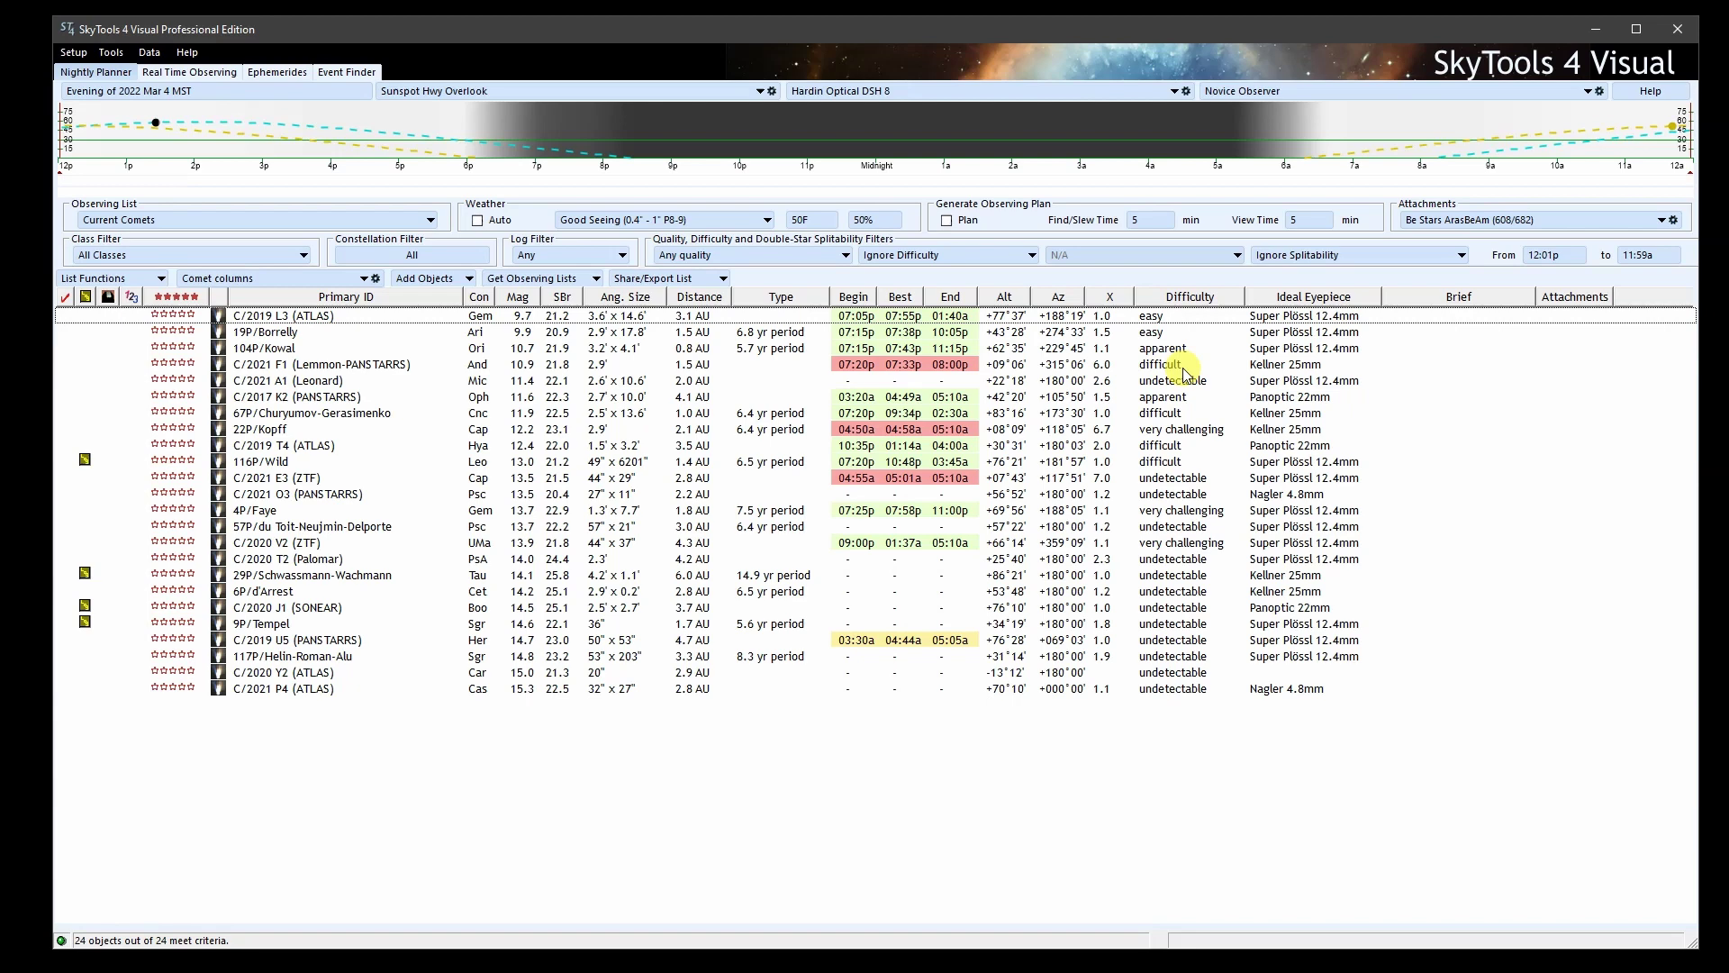
Plot 19P/Borrelly's altitude curve and visibility bars for the night in the planner graph
left_click(288, 331)
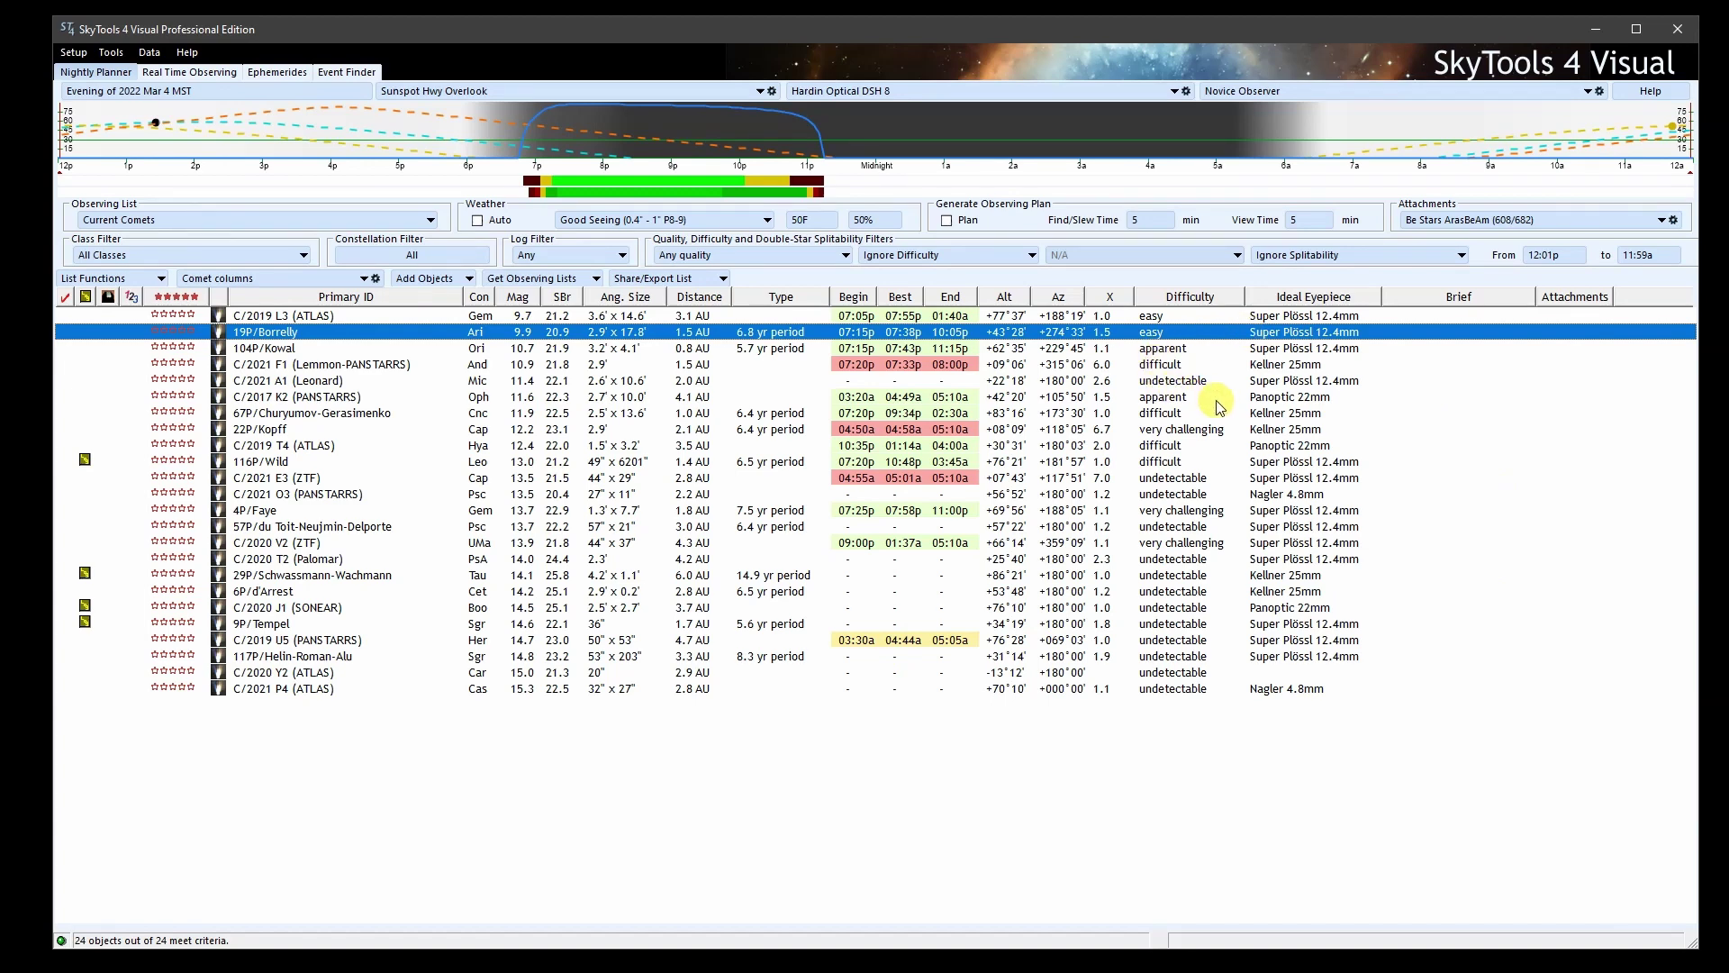
left_click(956, 256)
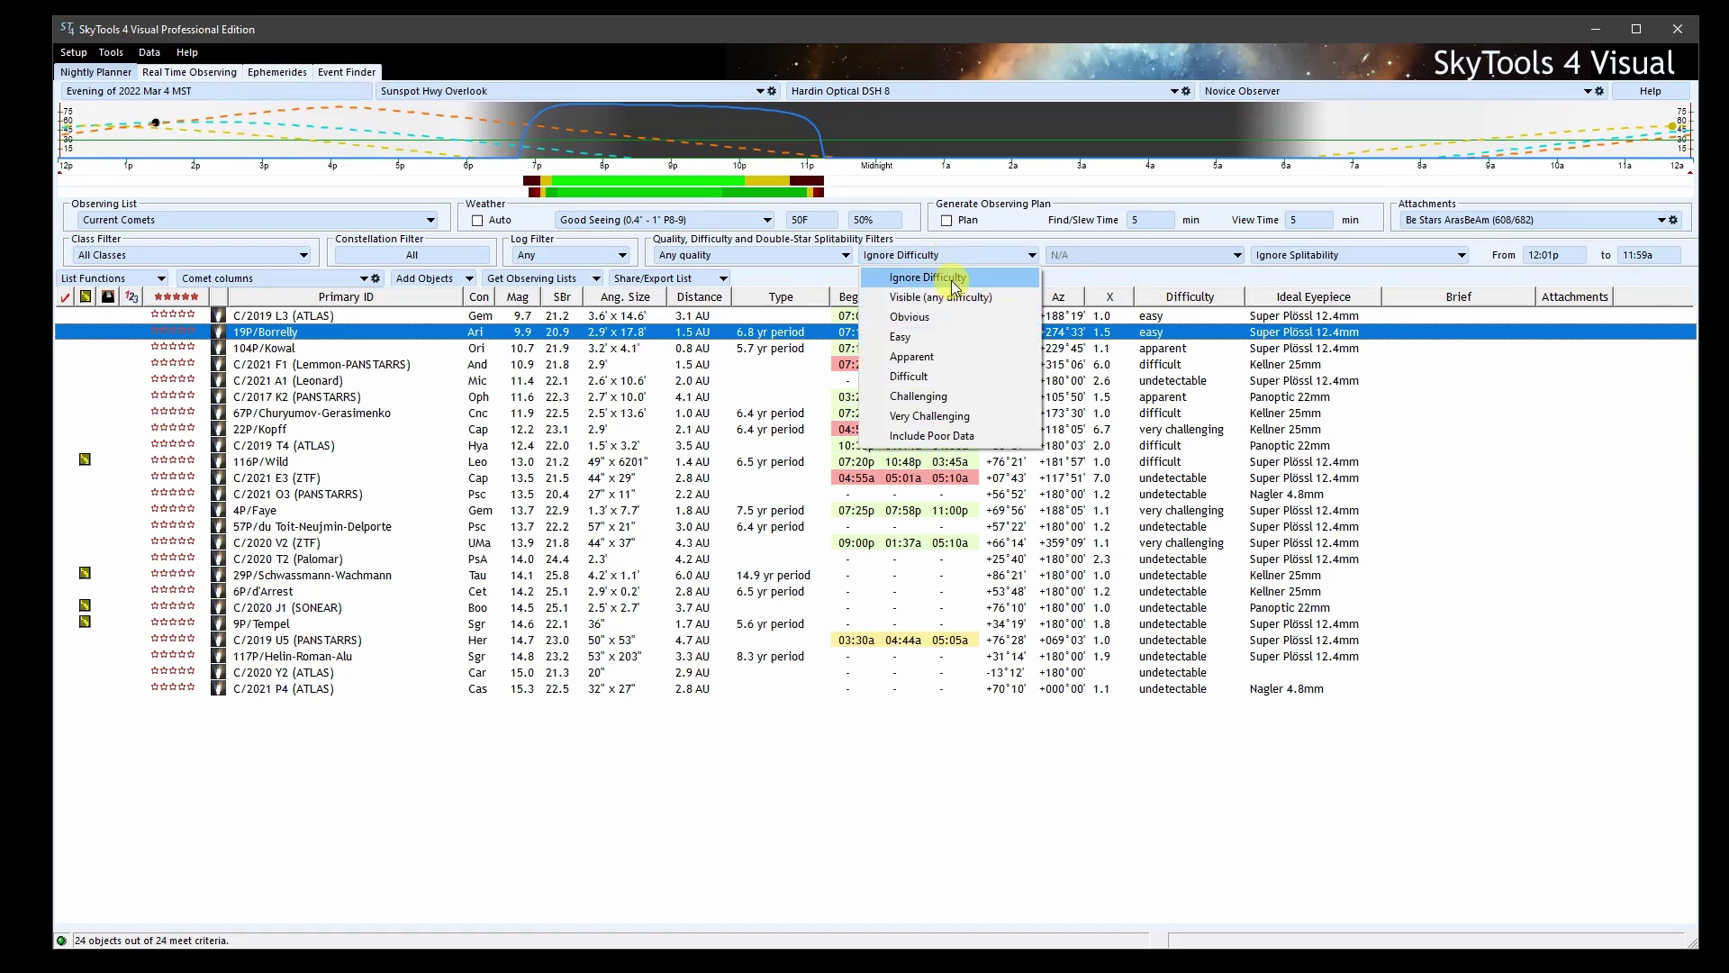
Filter the Current Comets list to Visible (any difficulty), leaving 11 of 24
left_click(969, 298)
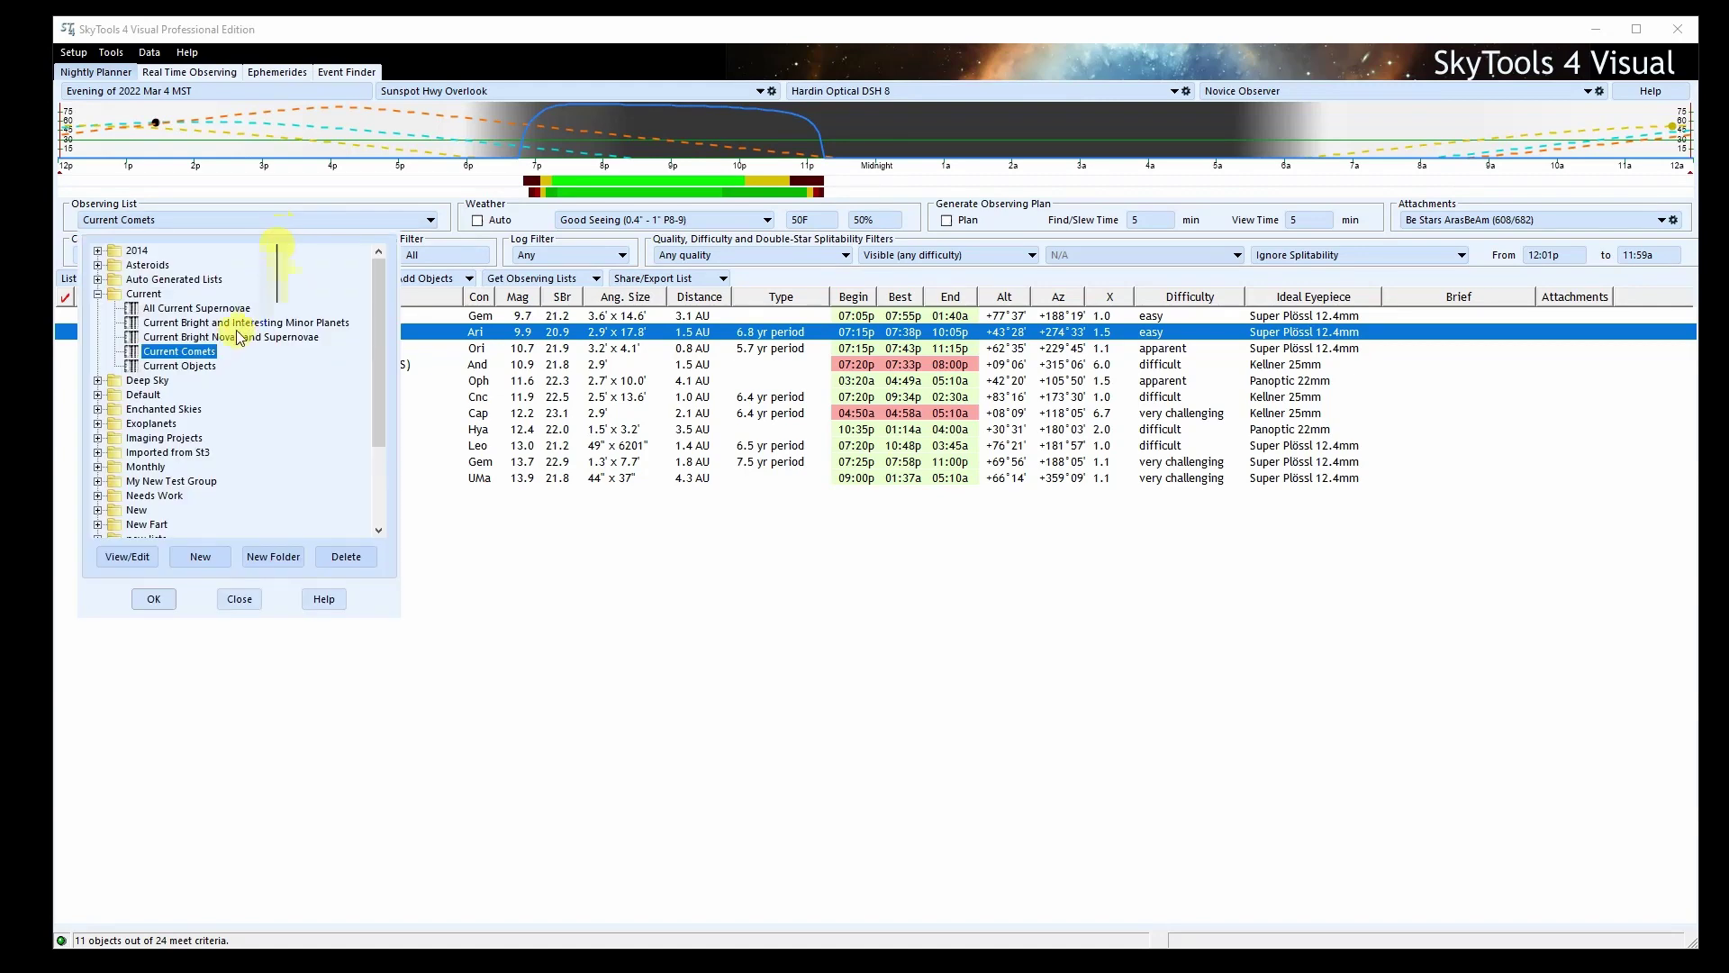
Load the Current Bright and Interesting Minor Planets list and set Difficulty to Ignore Difficulty
left_click(230, 323)
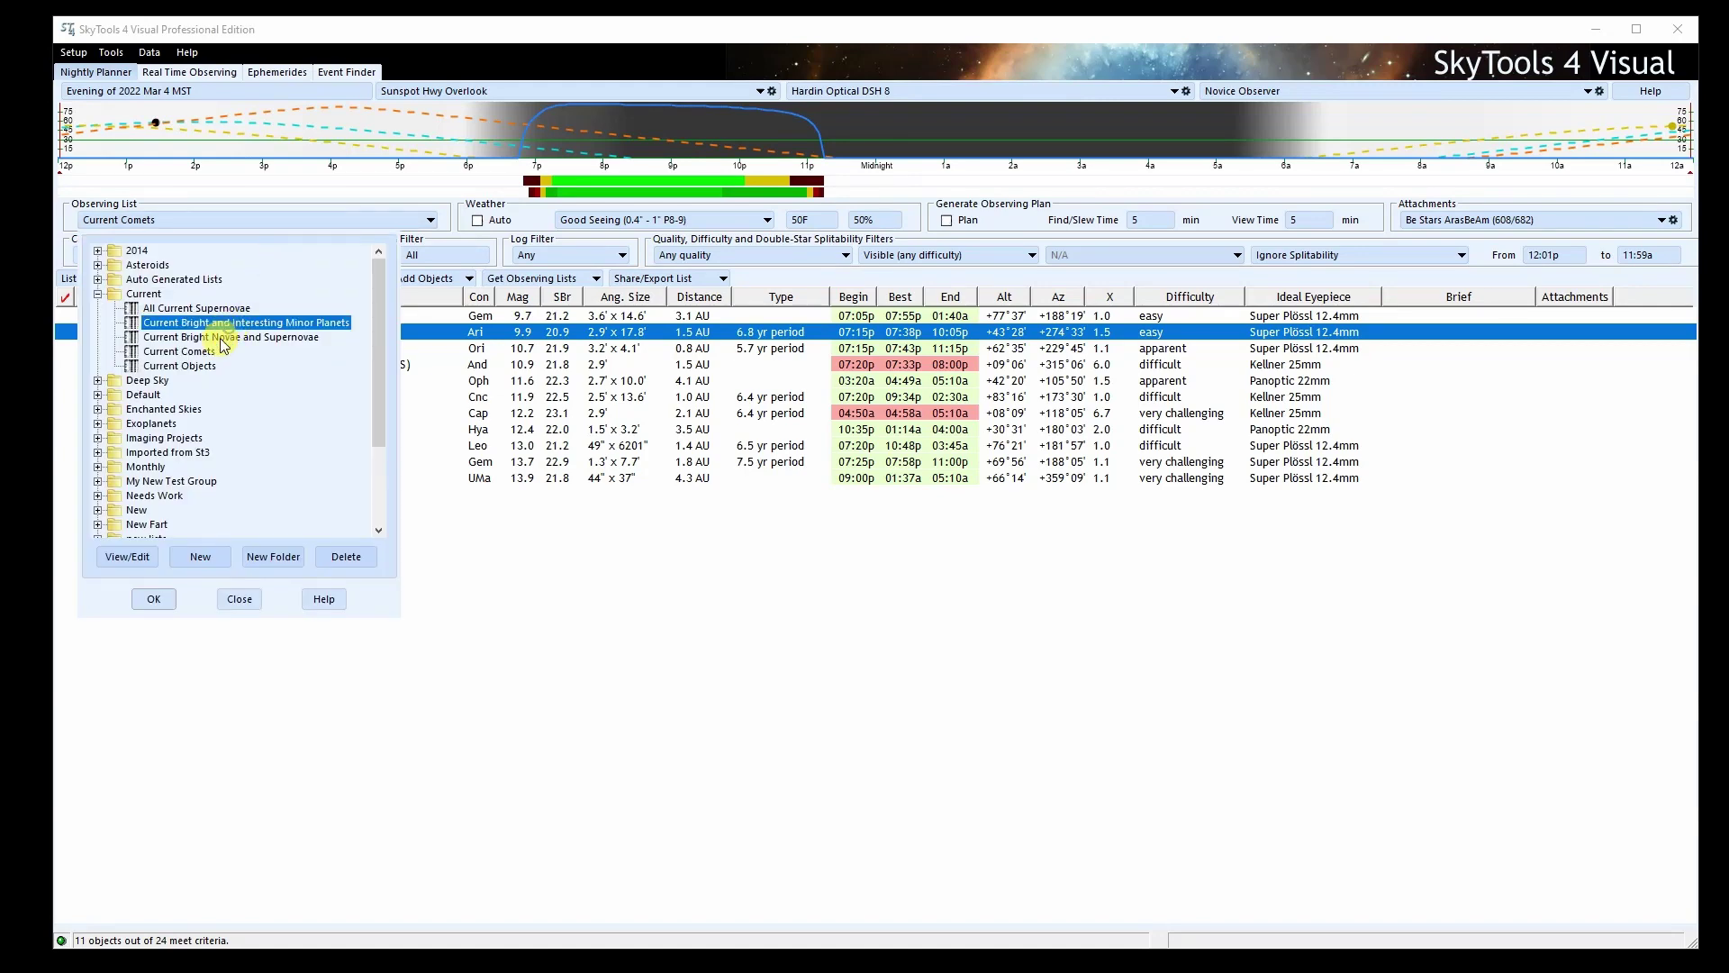
left_click(153, 598)
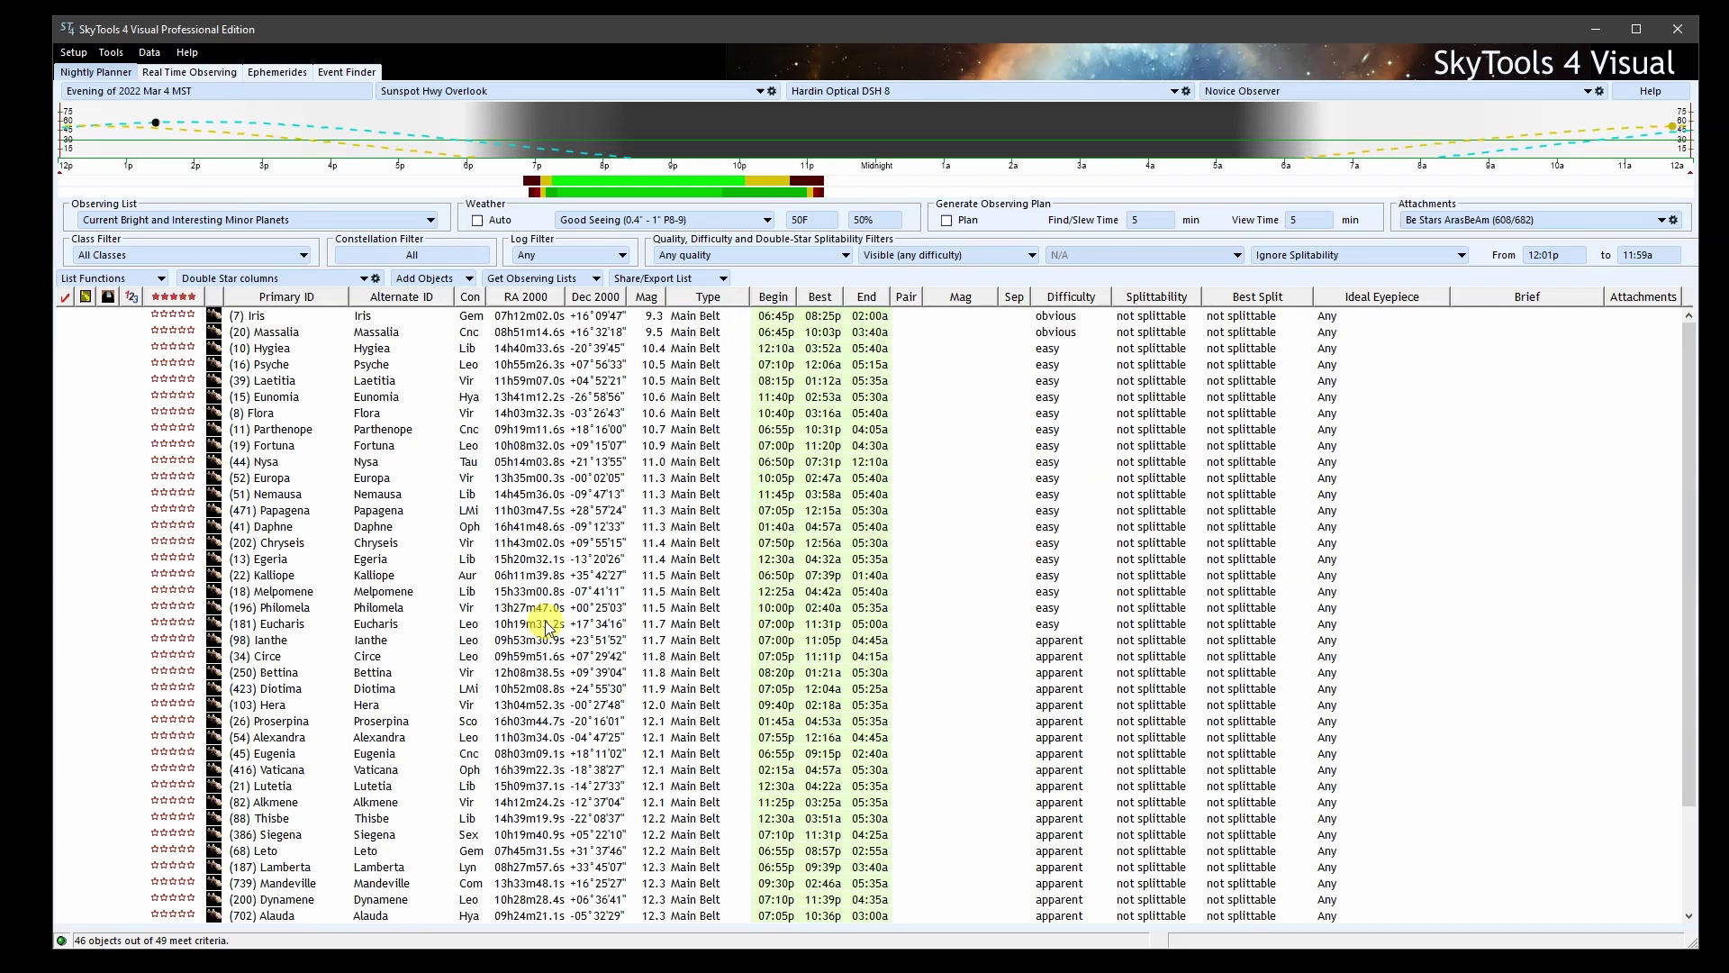
left_click(962, 257)
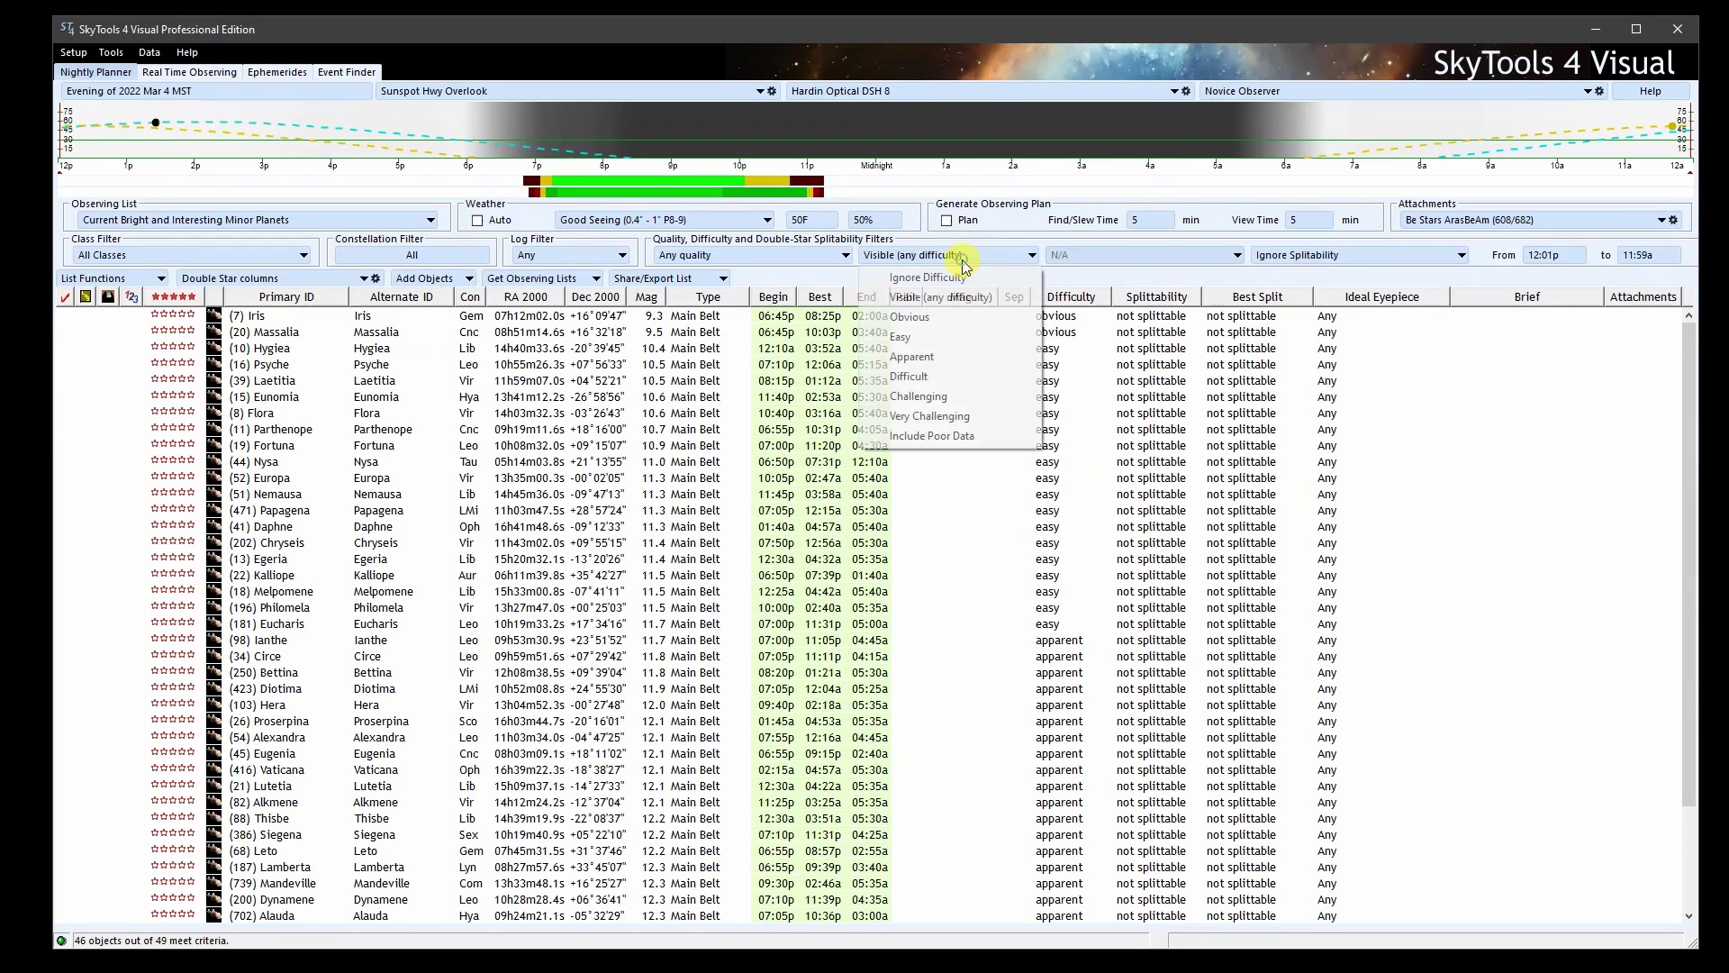
left_click(979, 277)
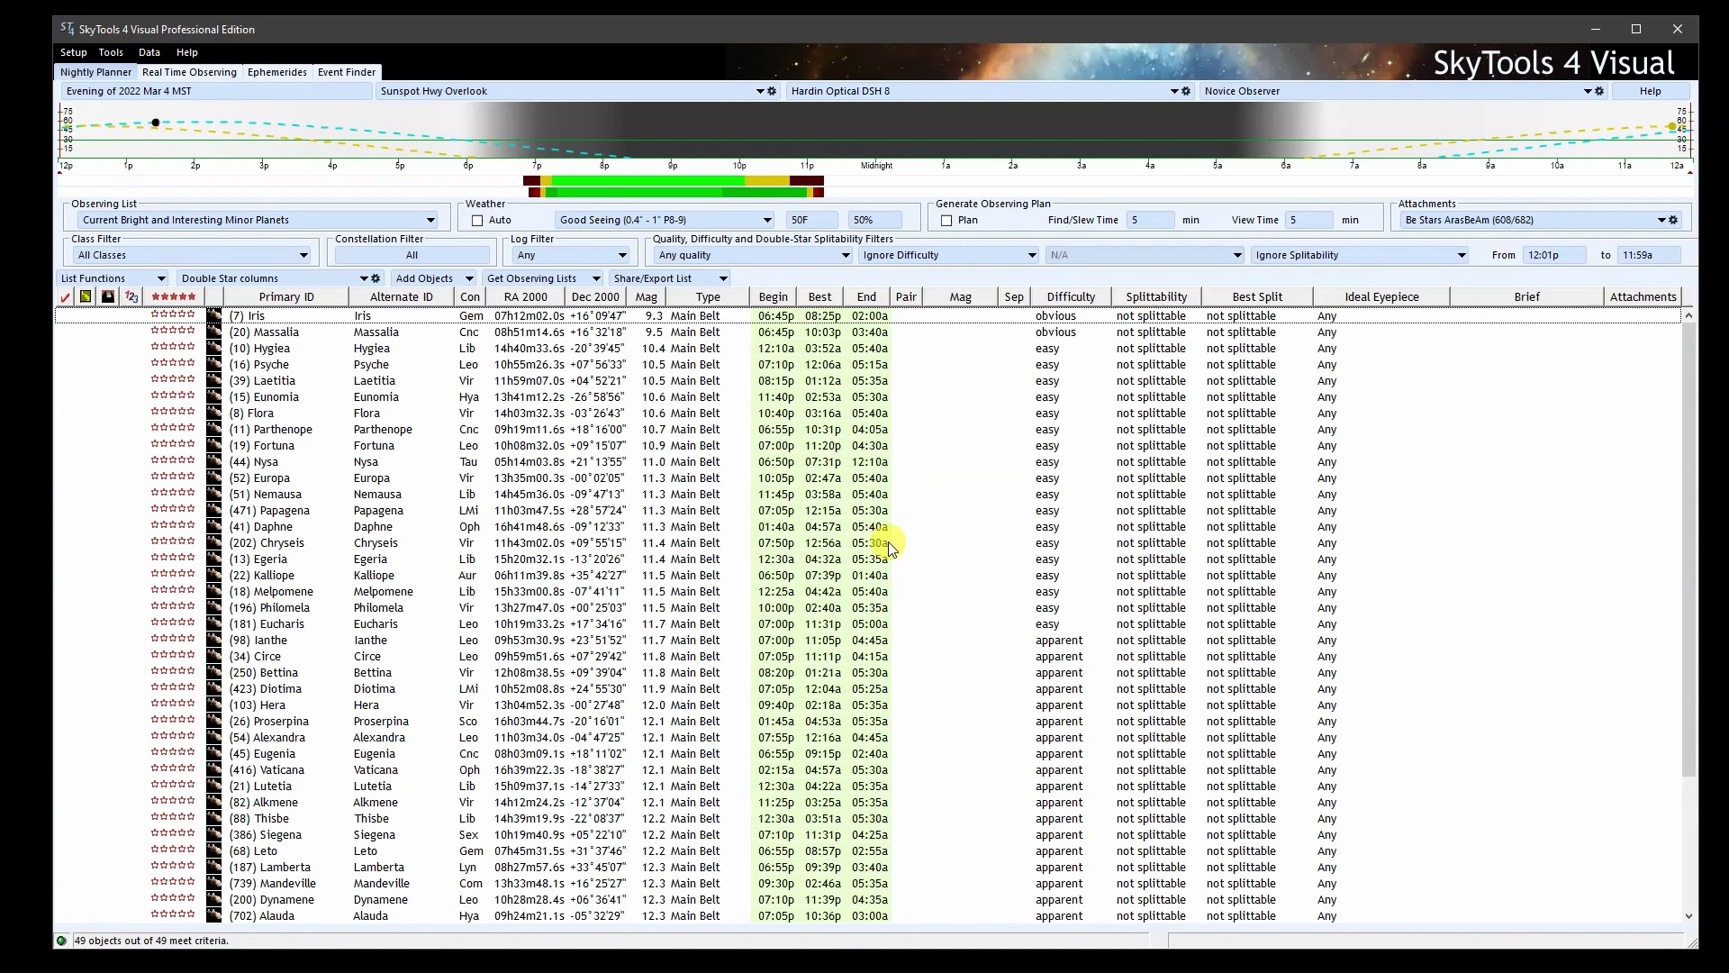
Plot altitude curves for Laetitia, Daphne, Bettina, Europa, 2001 CB21, Makemake and Haumea
left_click(511, 379)
left_click(568, 527)
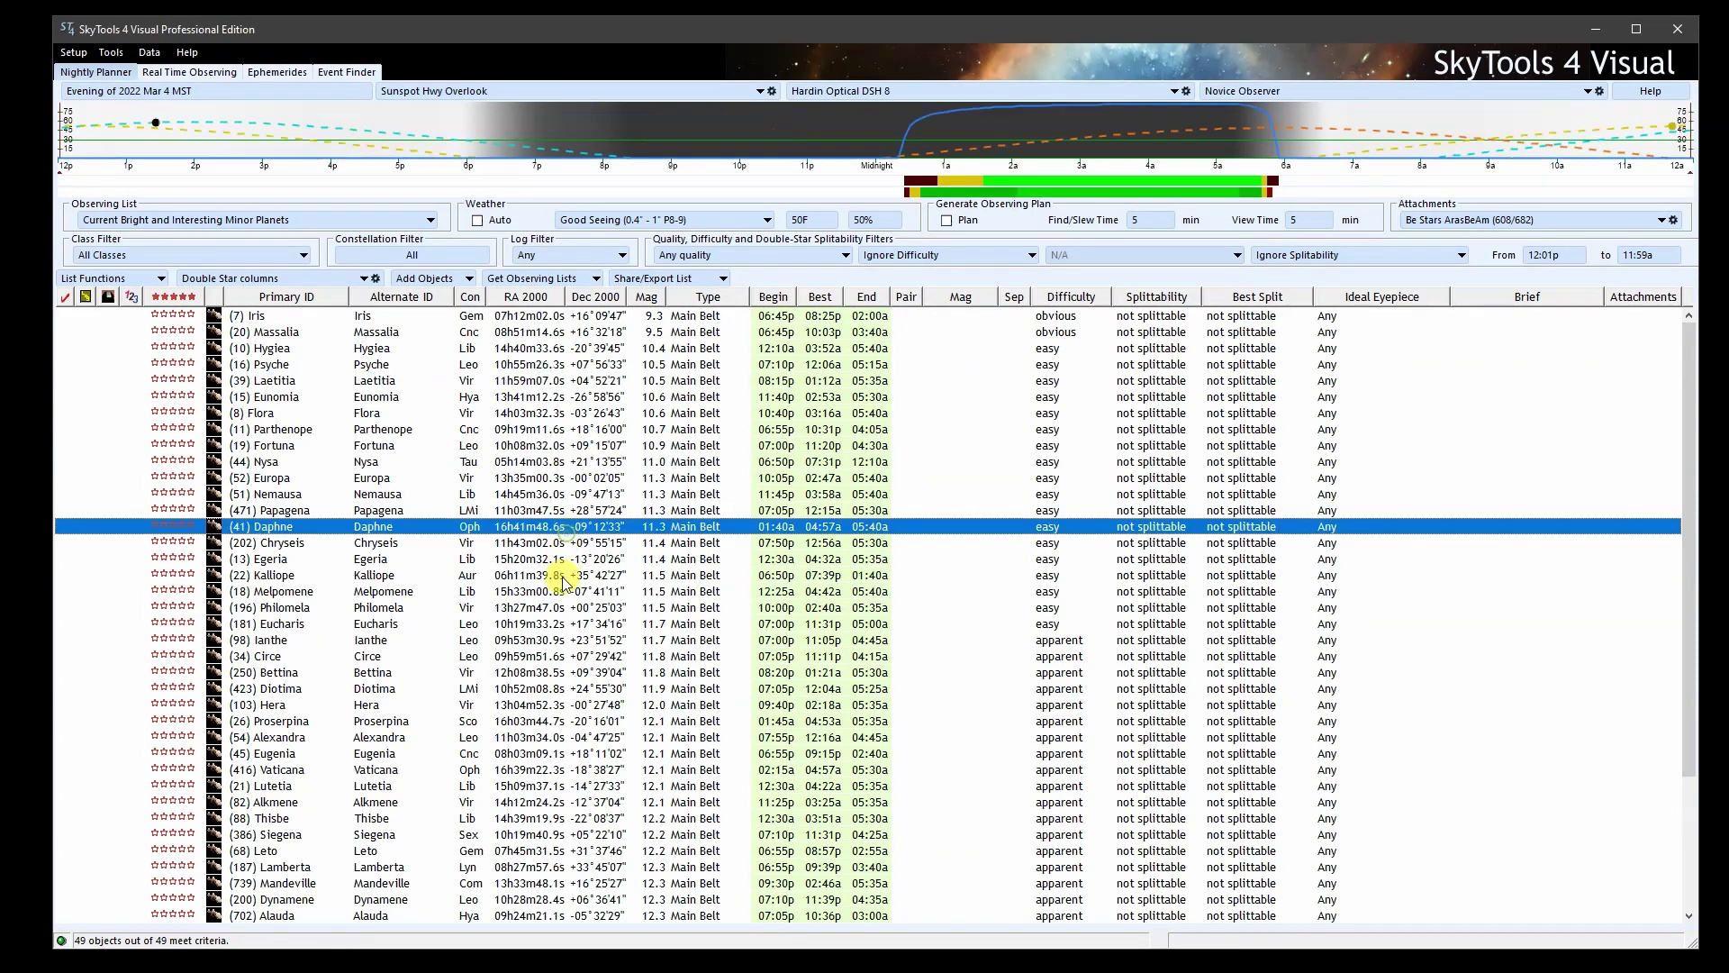
left_click(551, 675)
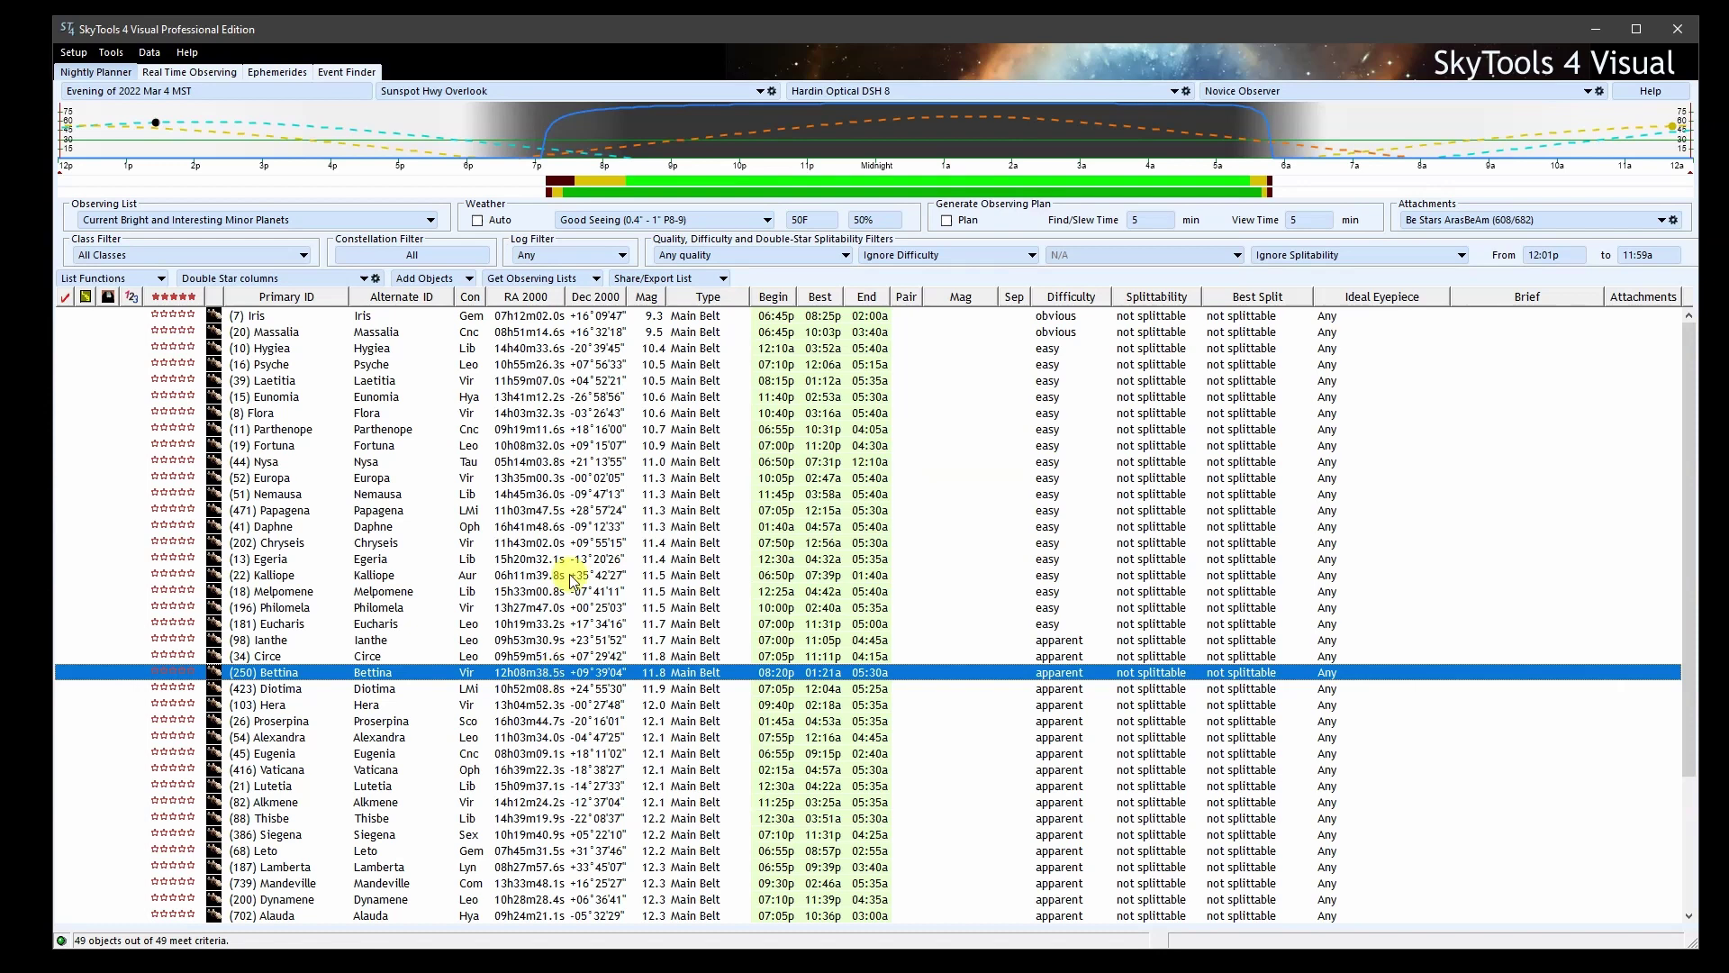
left_click(551, 480)
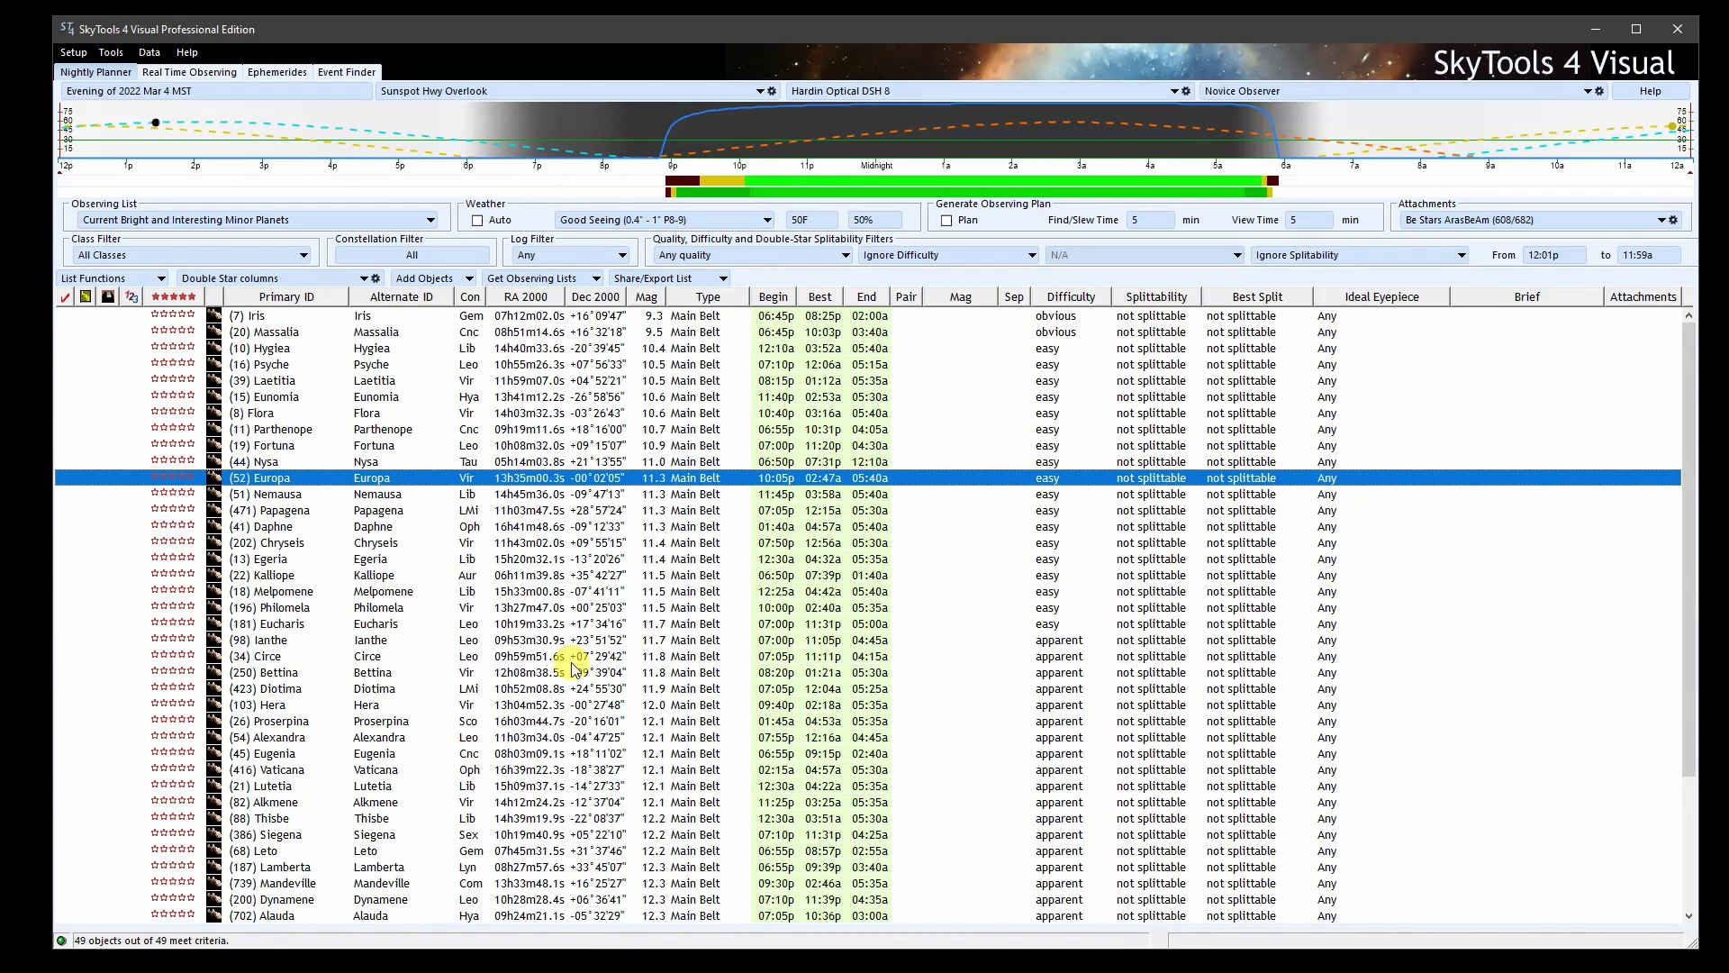
scroll(573, 671, "down", 4)
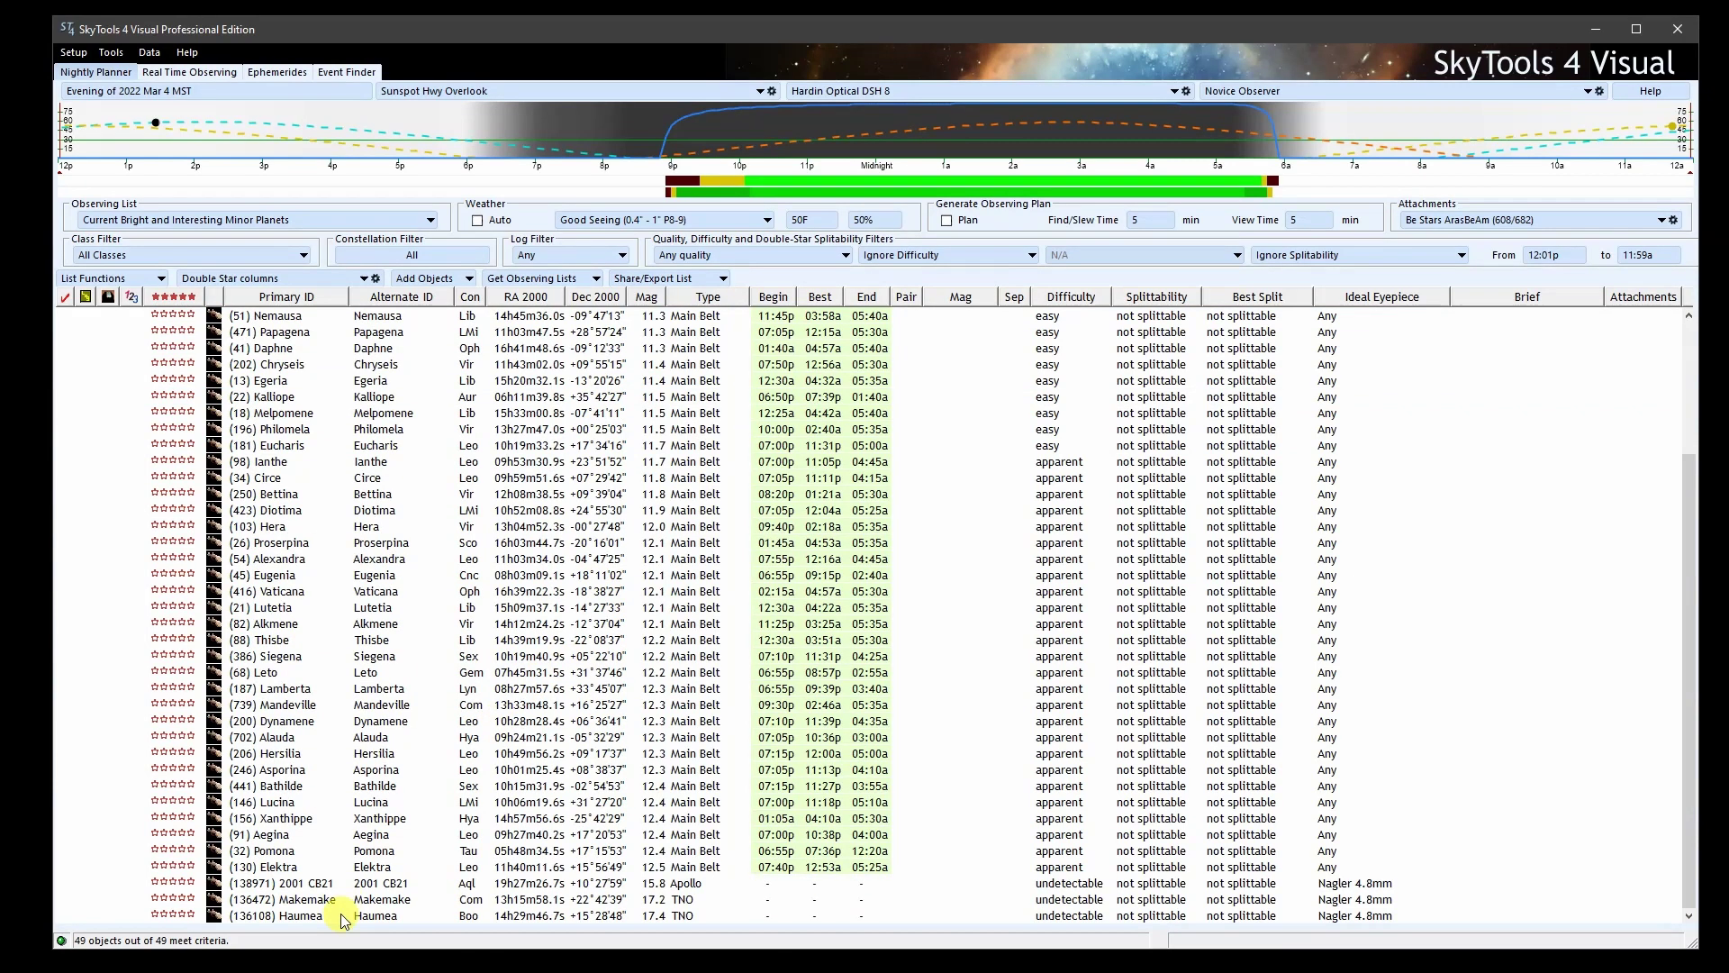
left_click(364, 884)
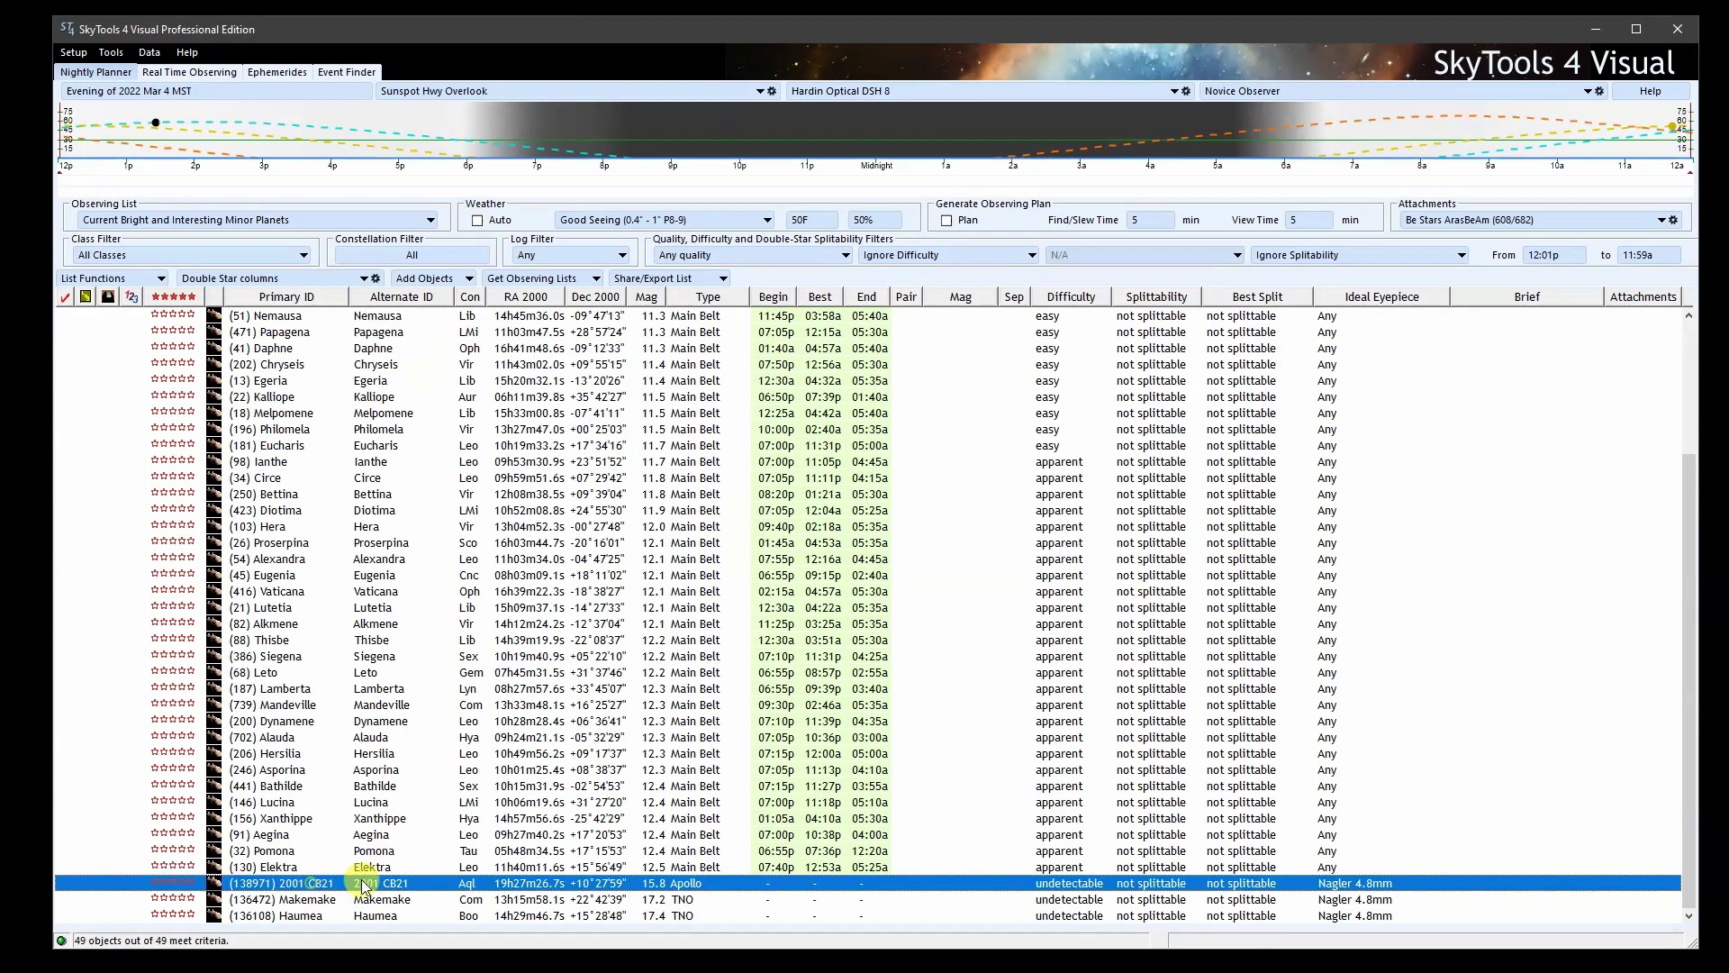
left_click(416, 900)
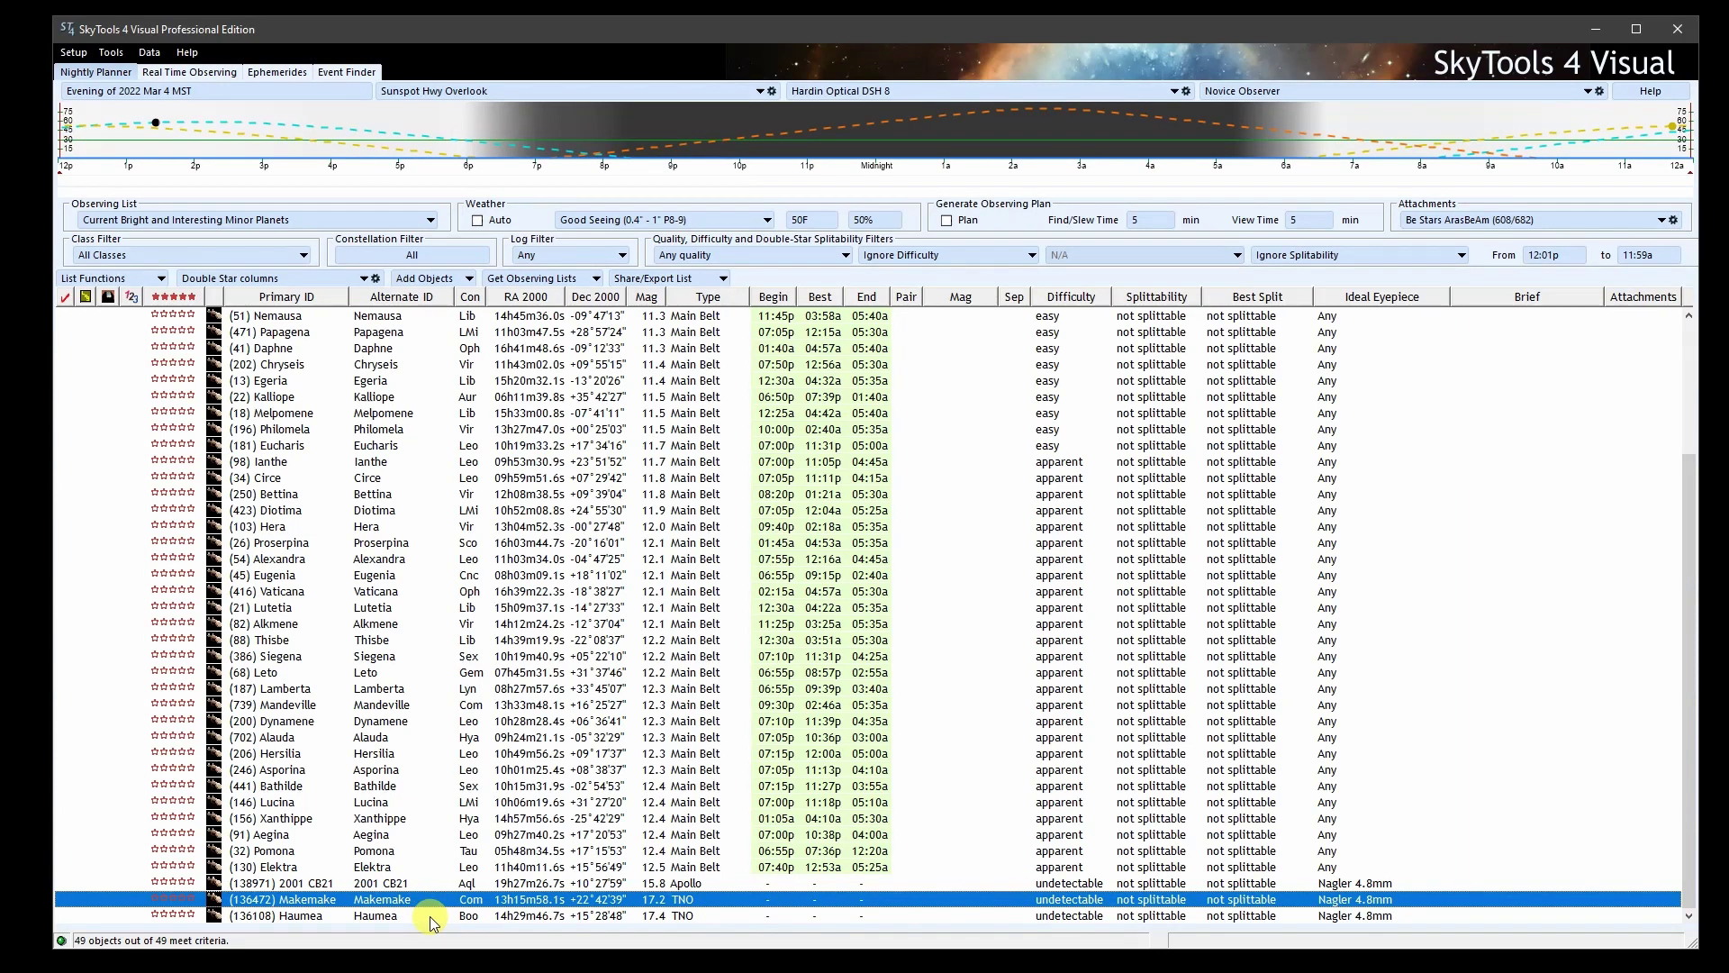
left_click(430, 917)
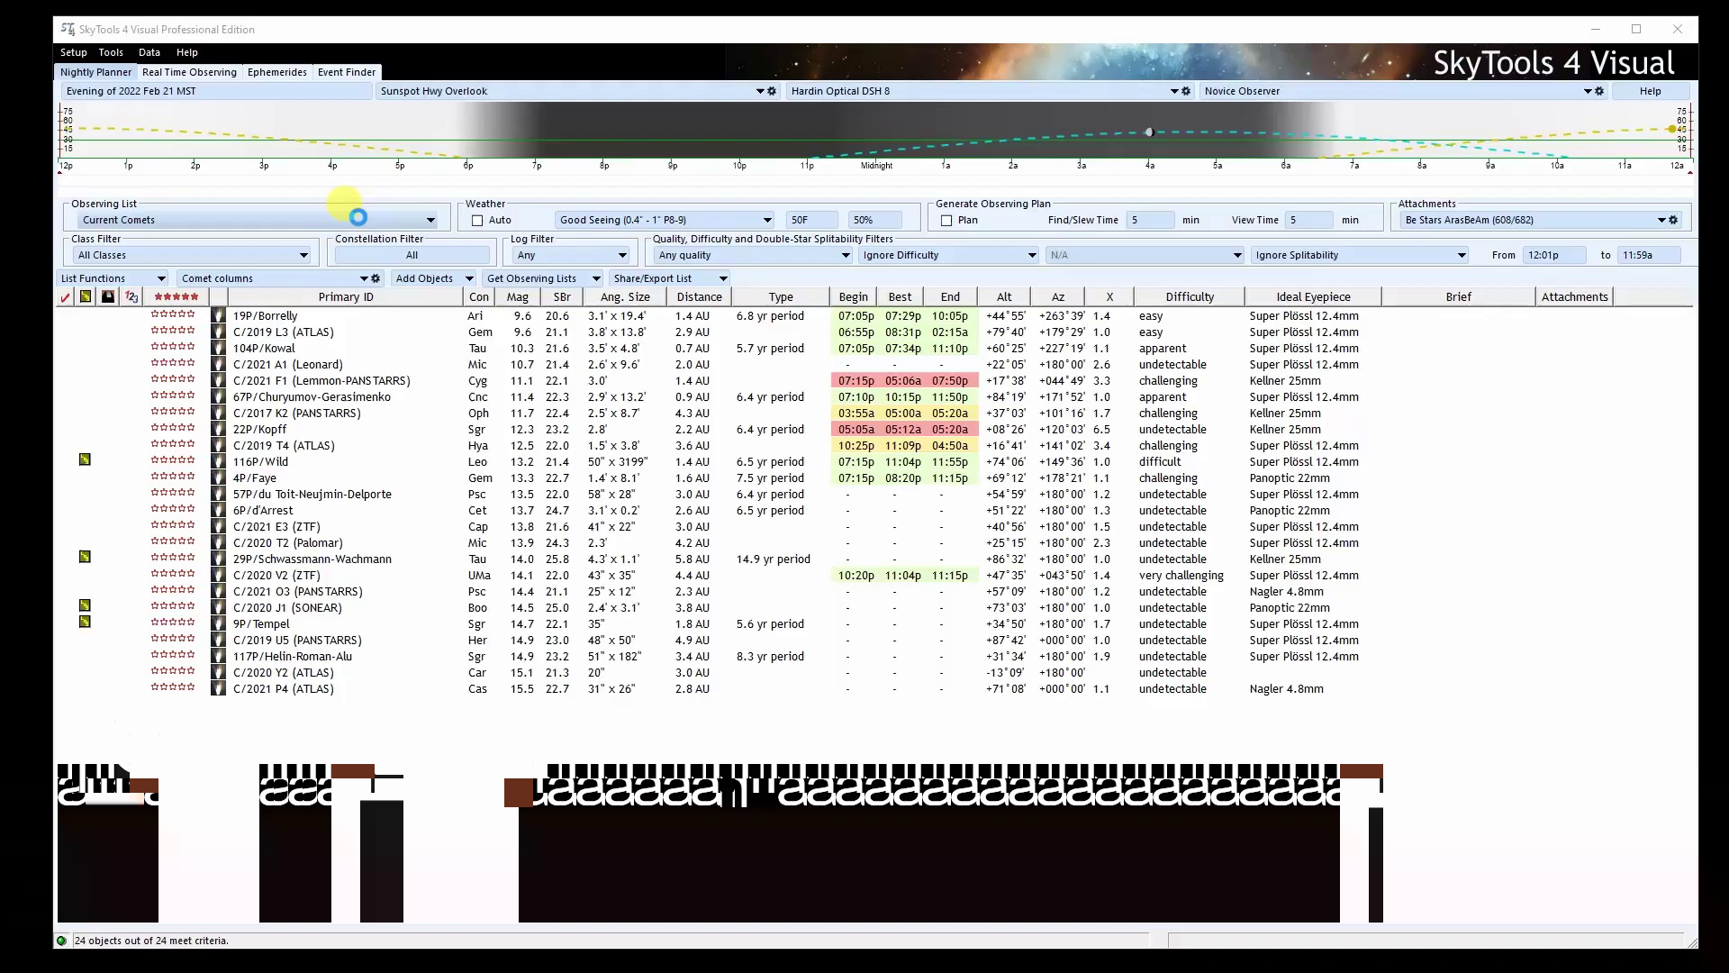
Load the Current Bright Novae and Supernovae list and plot altitude curves for V1405 Cas and 2021aefx
left_click(348, 220)
left_click(251, 339)
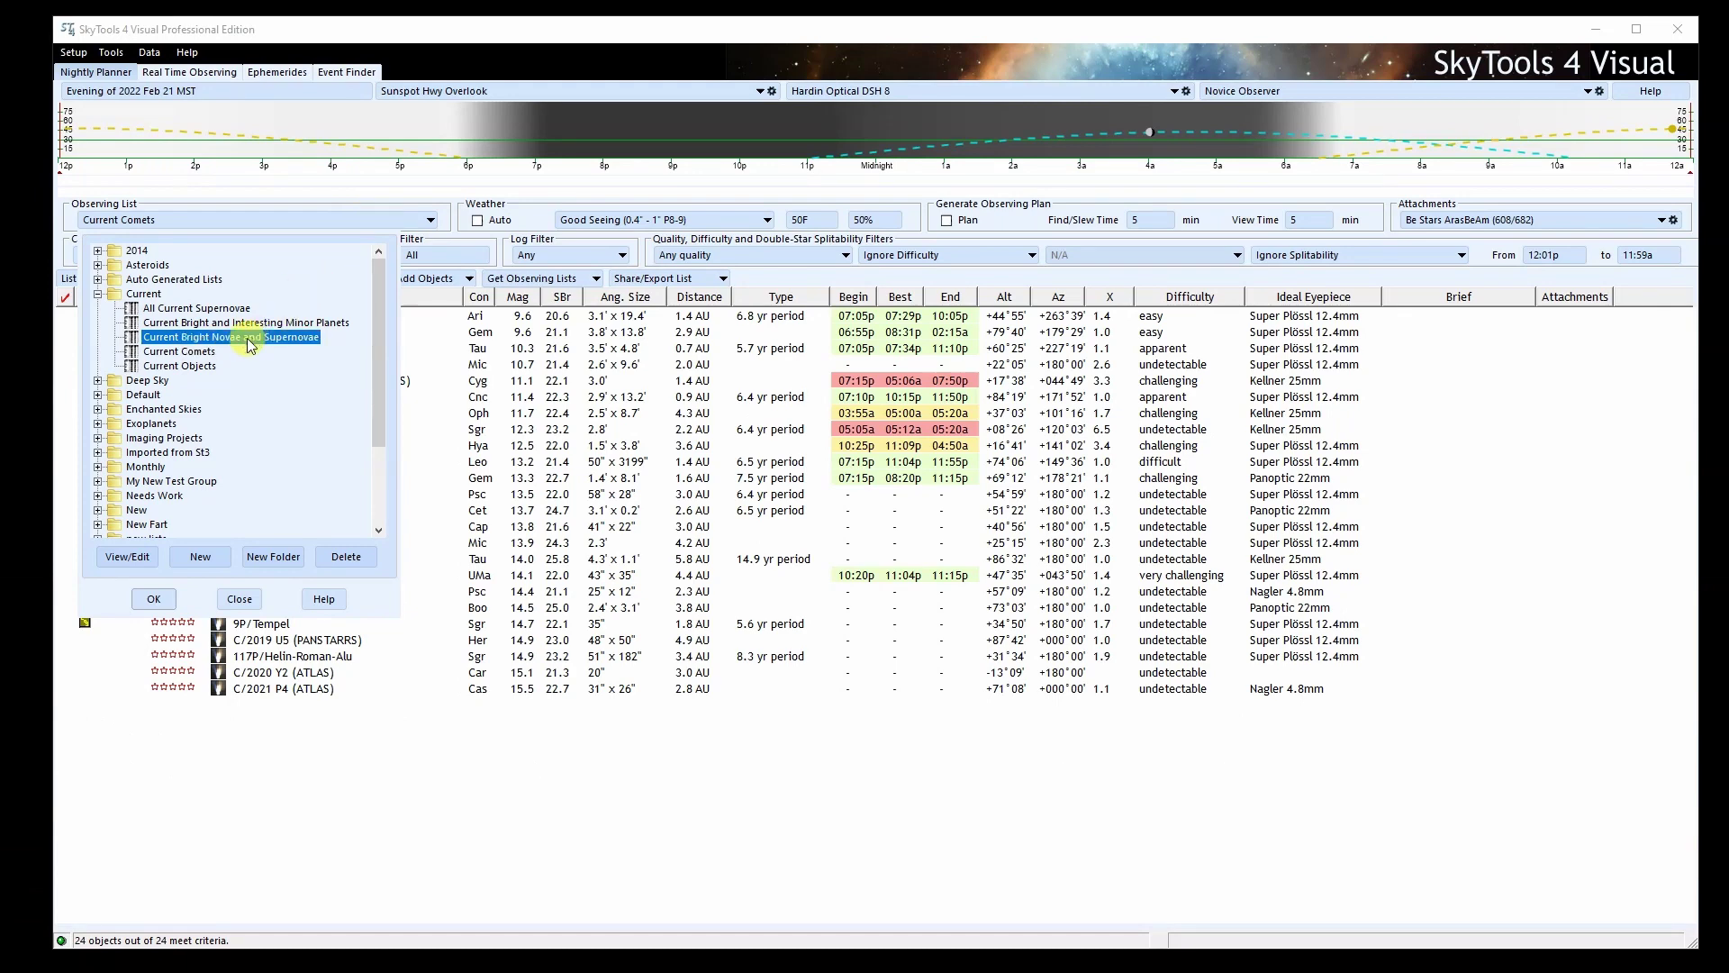
left_click(154, 599)
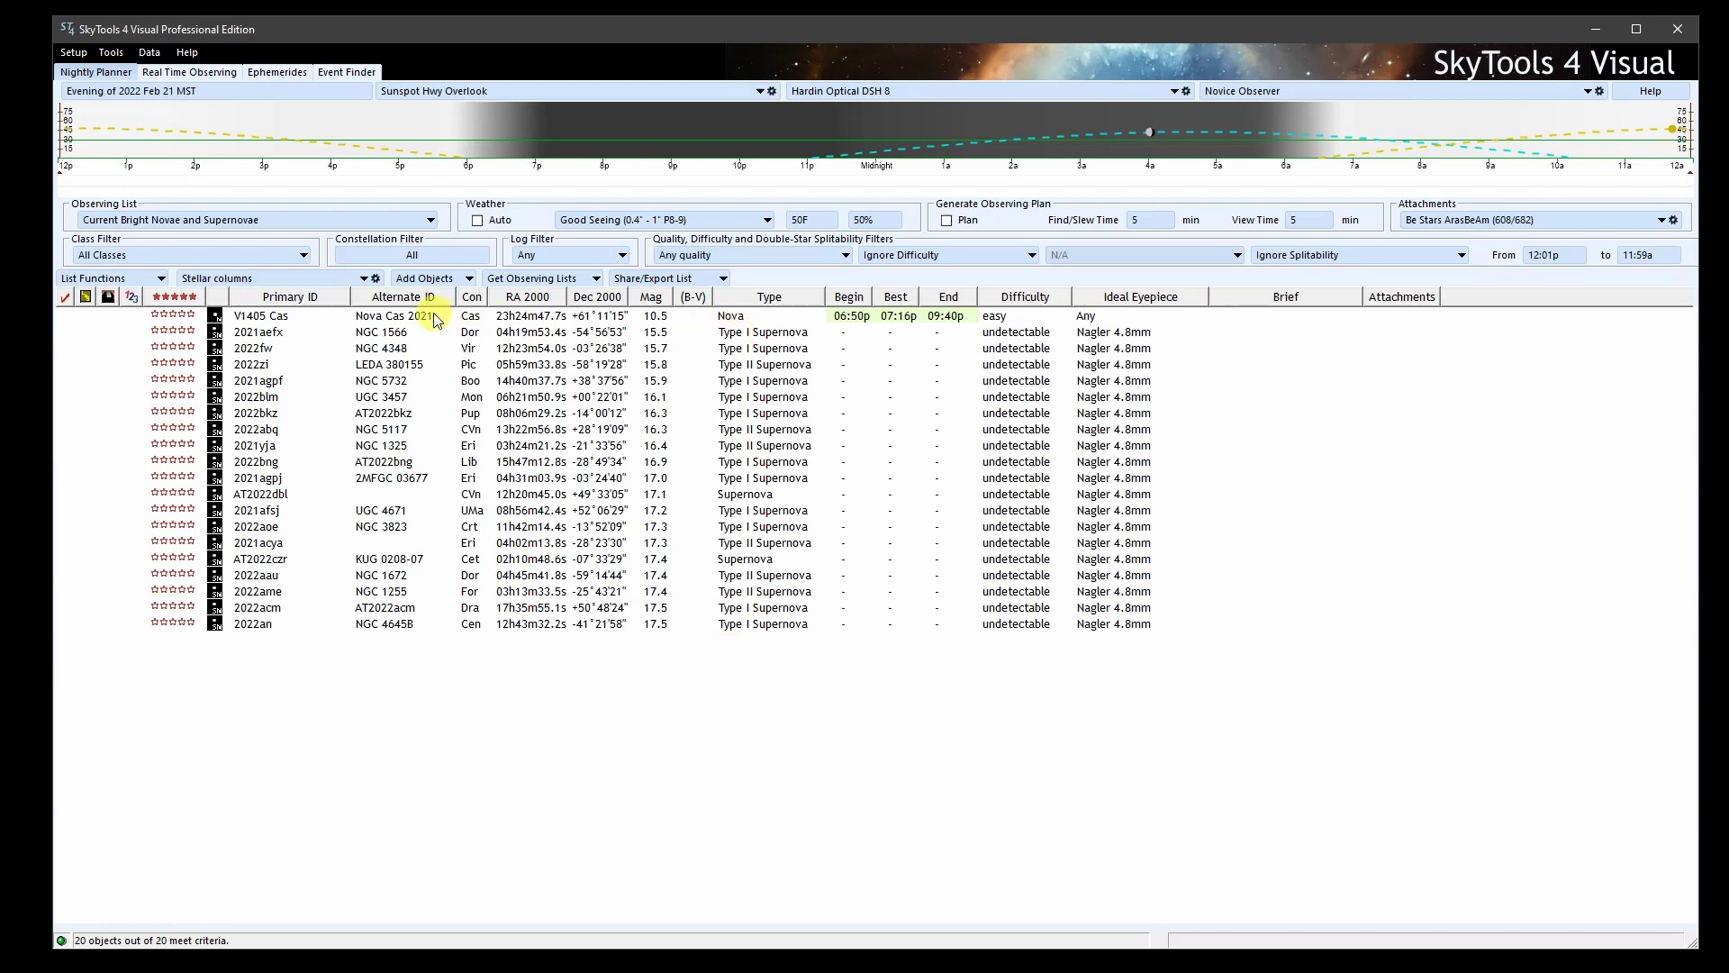
left_click(535, 316)
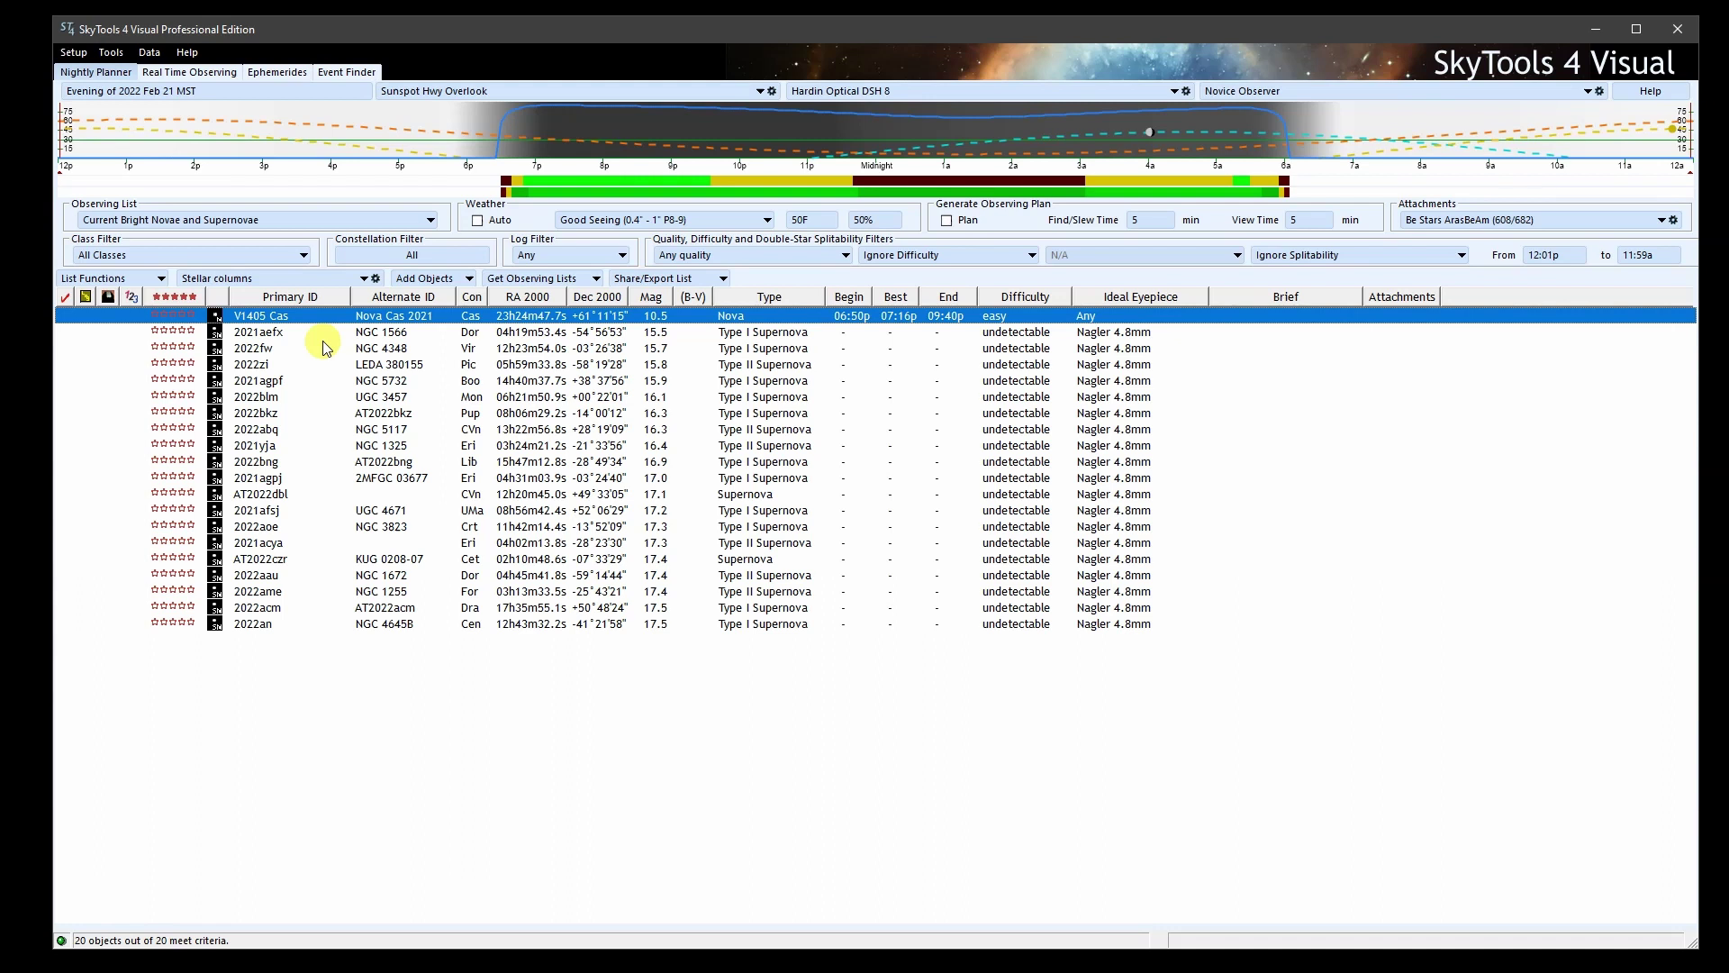
left_click(757, 333)
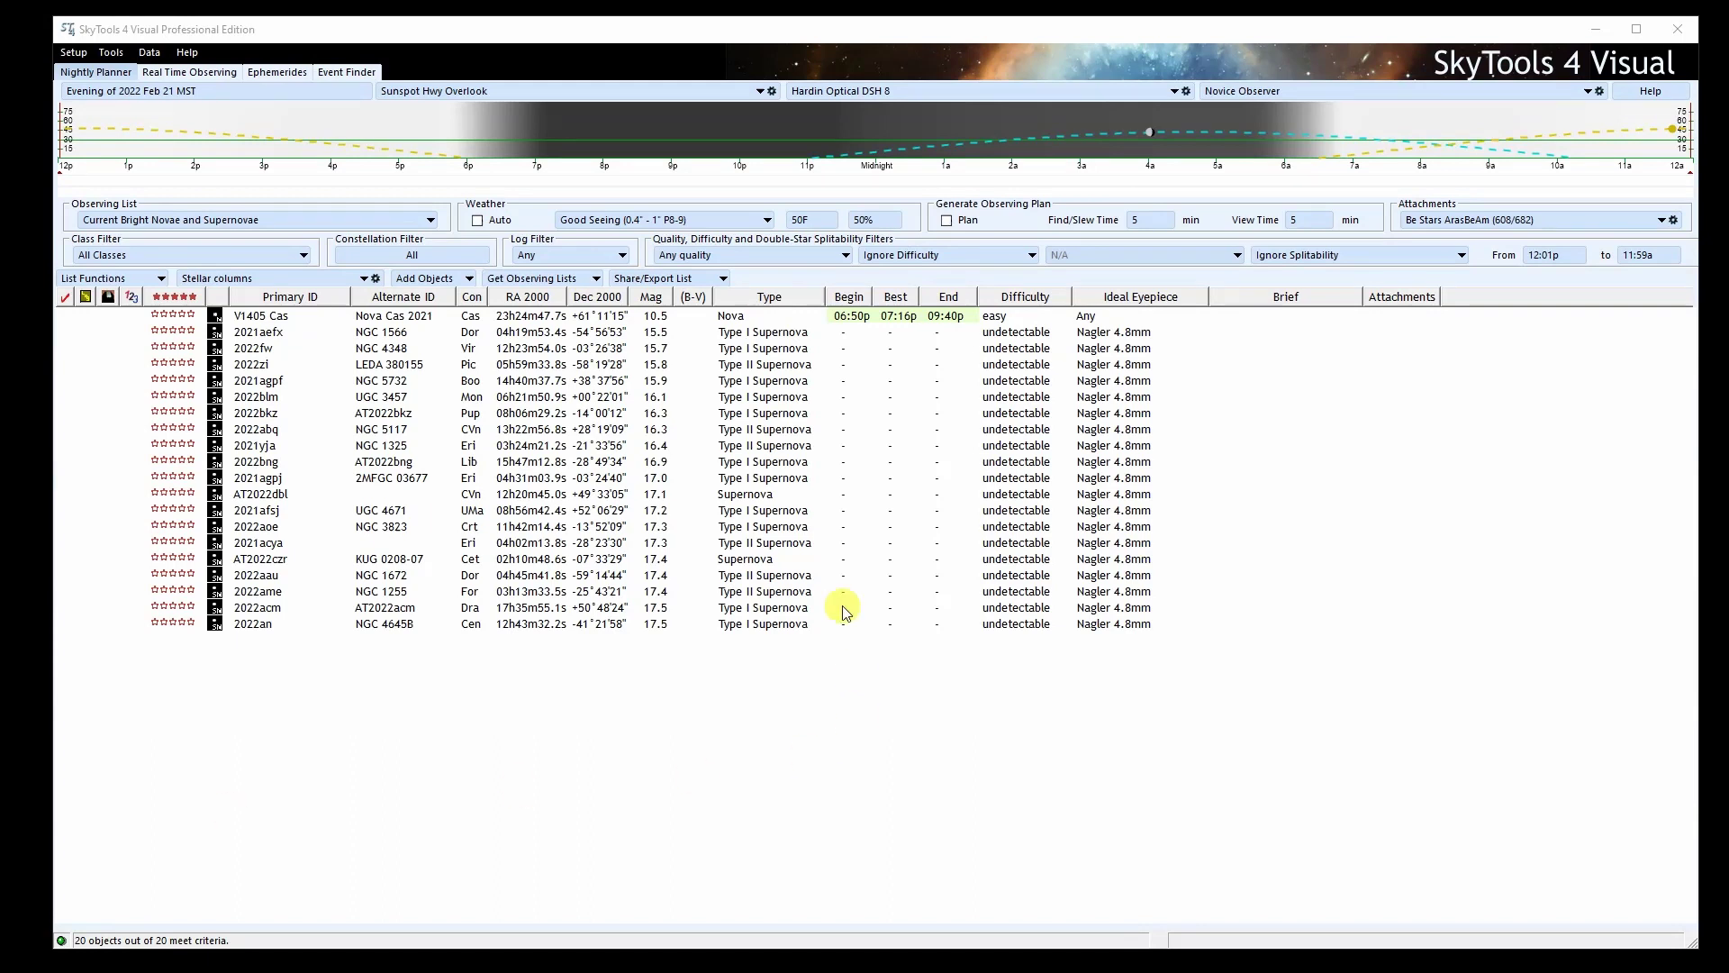
left_click(275, 432)
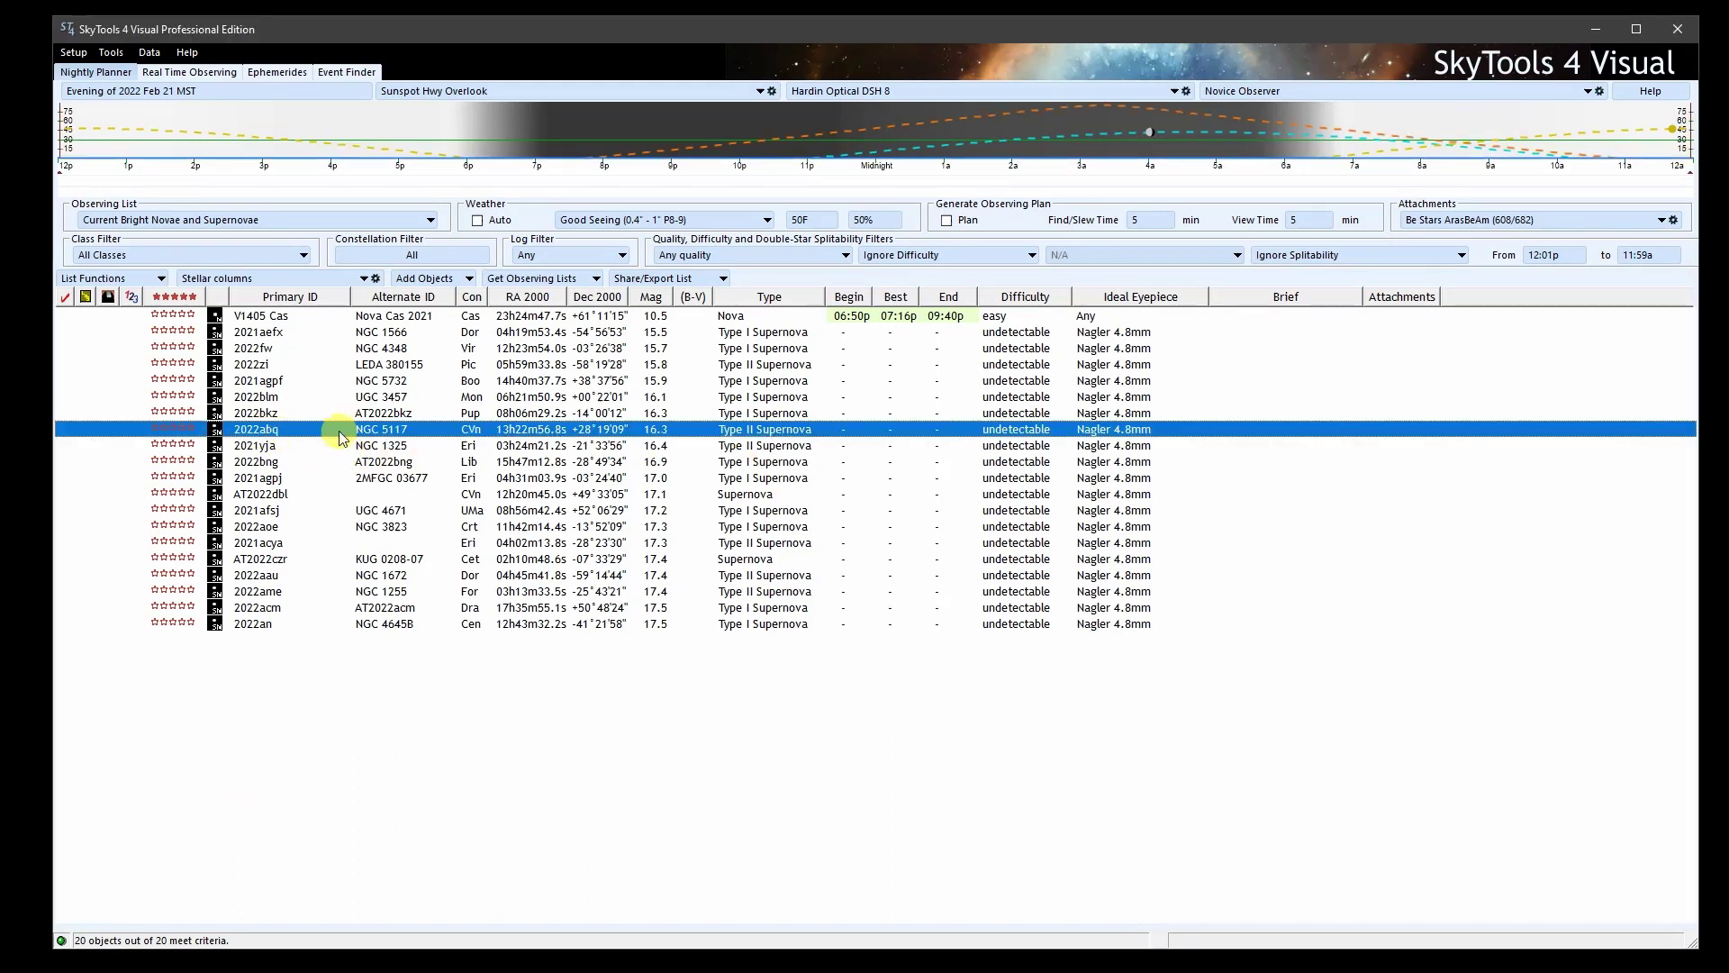
Show supernova 2022abq on the Interactive Atlas from its object details
double_click(332, 430)
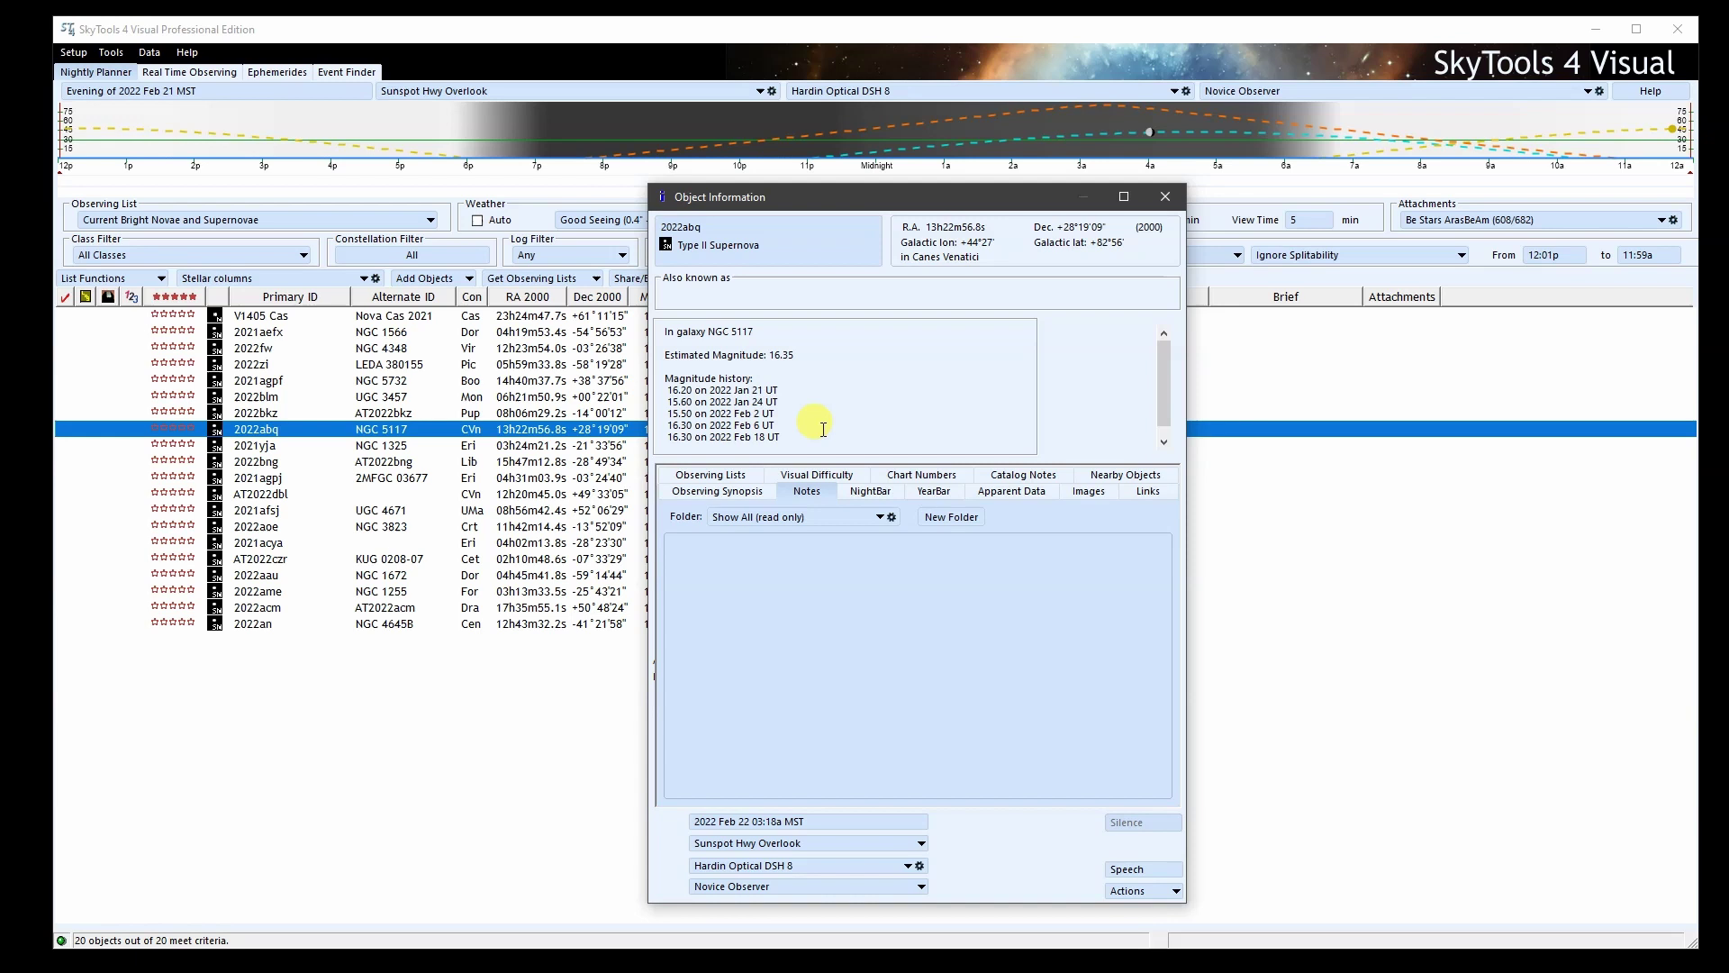
left_click(1174, 889)
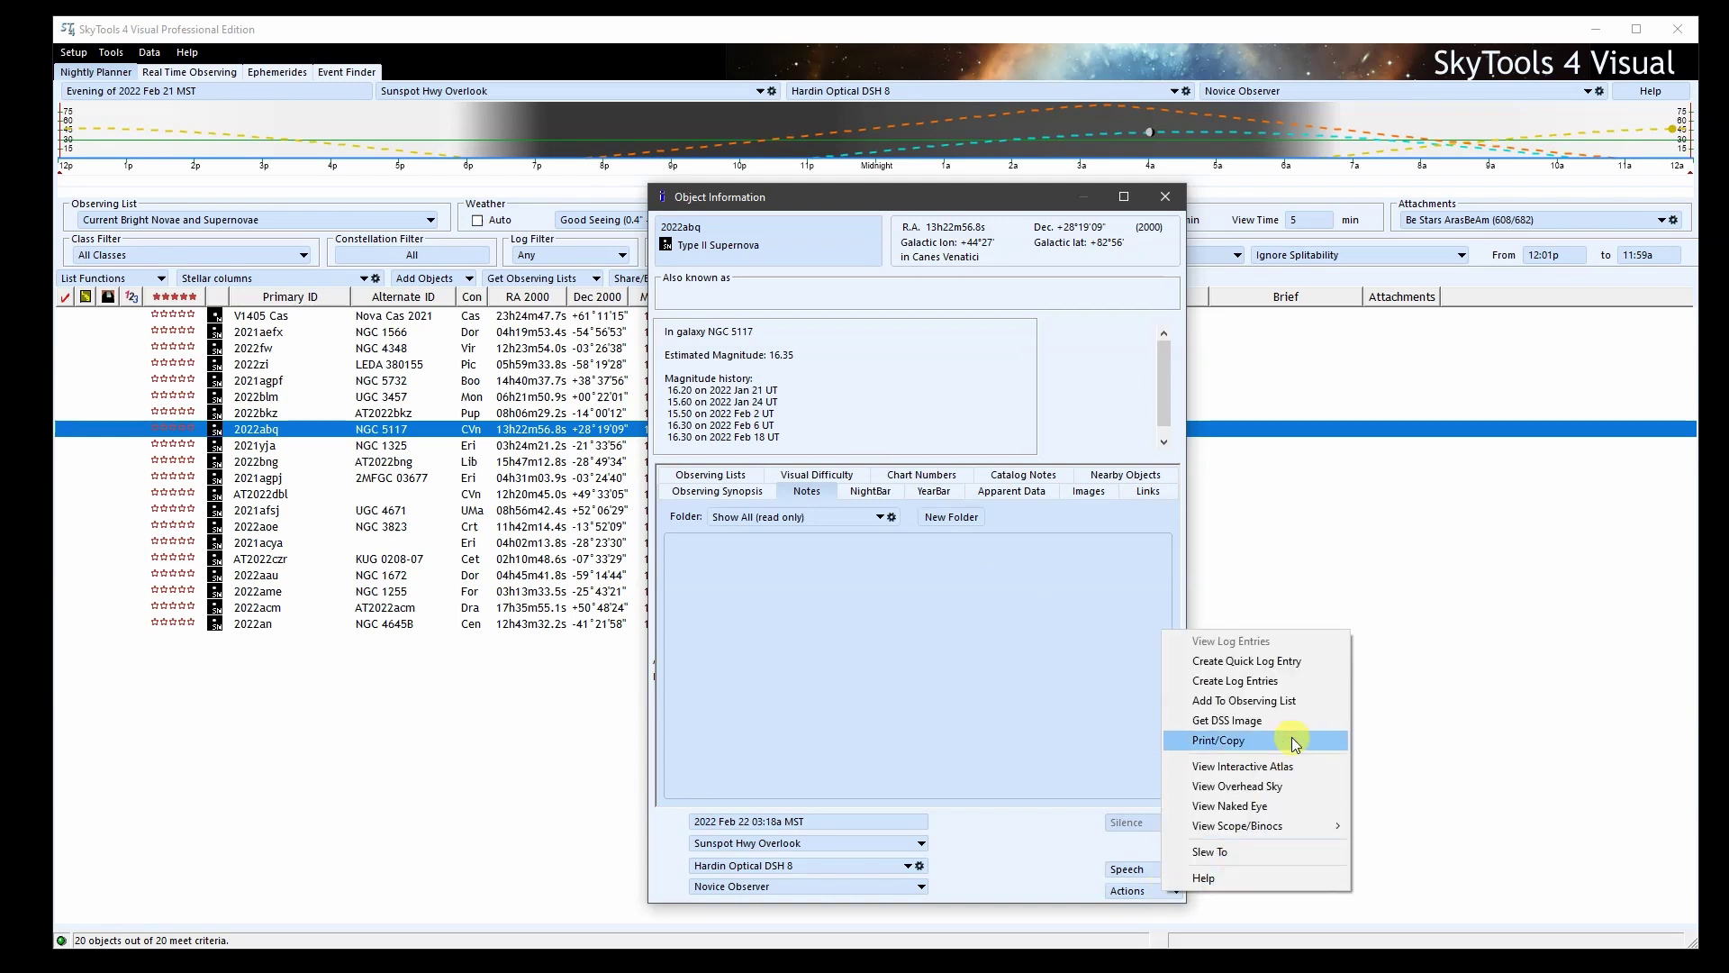
left_click(1286, 765)
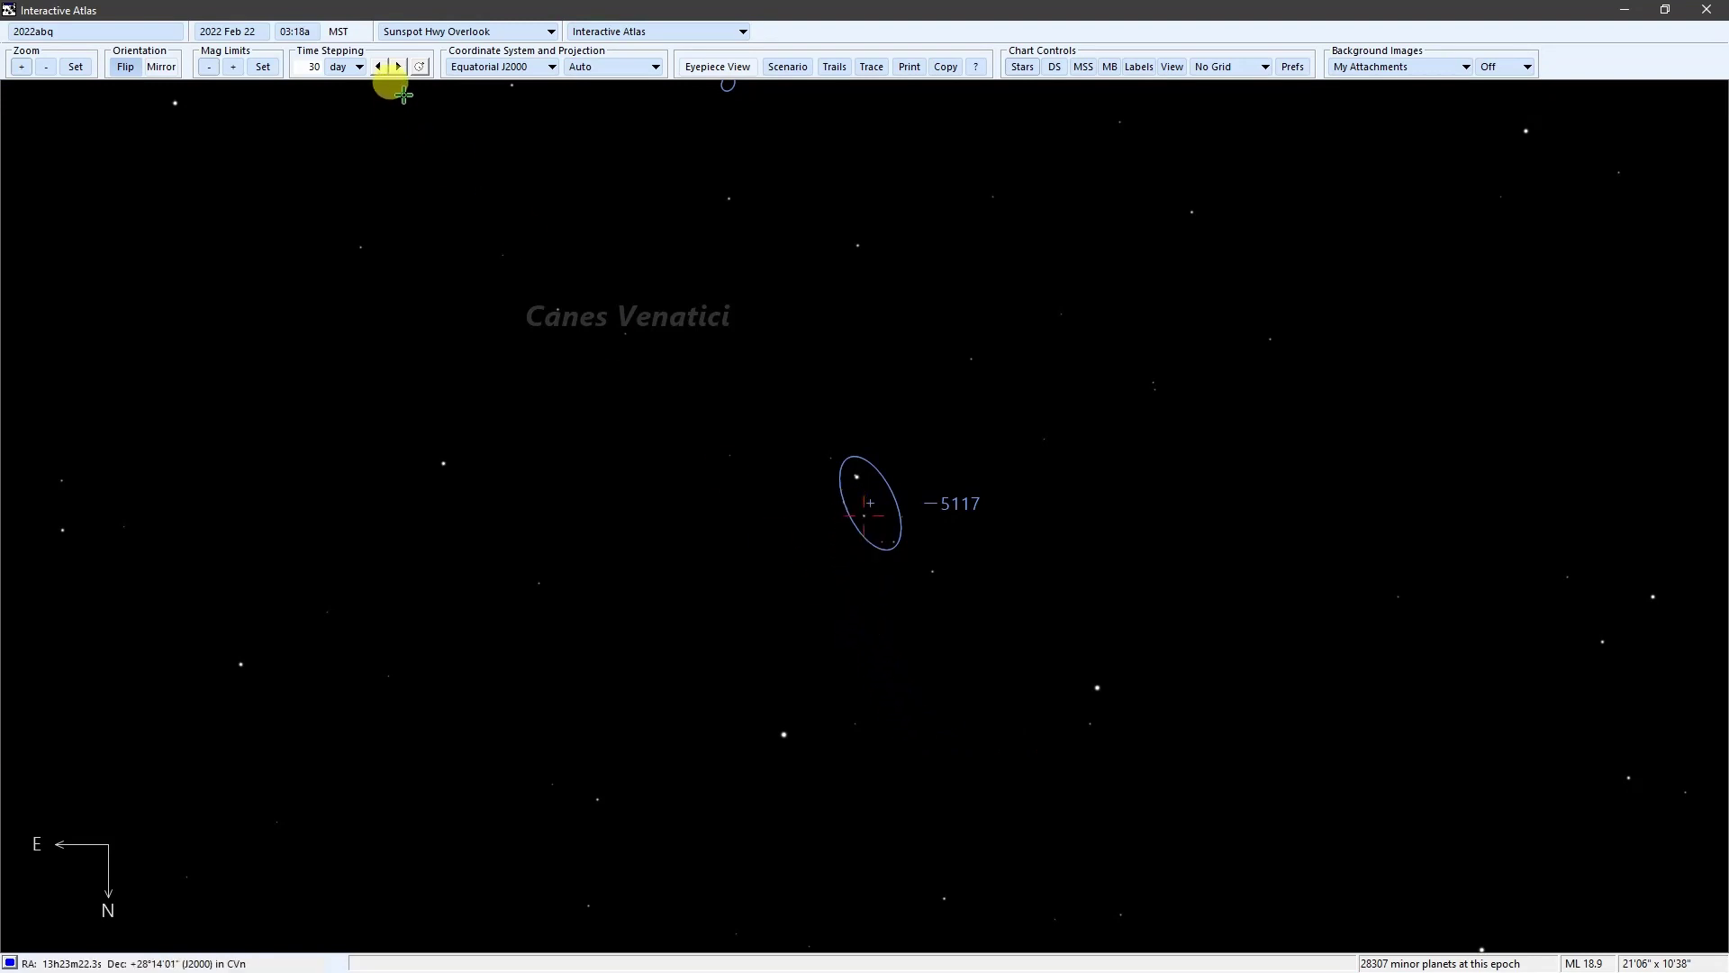
Advance the atlas date six 30-day steps to 2022 Aug 21, then bring up the object search
left_click(398, 67)
left_click(398, 66)
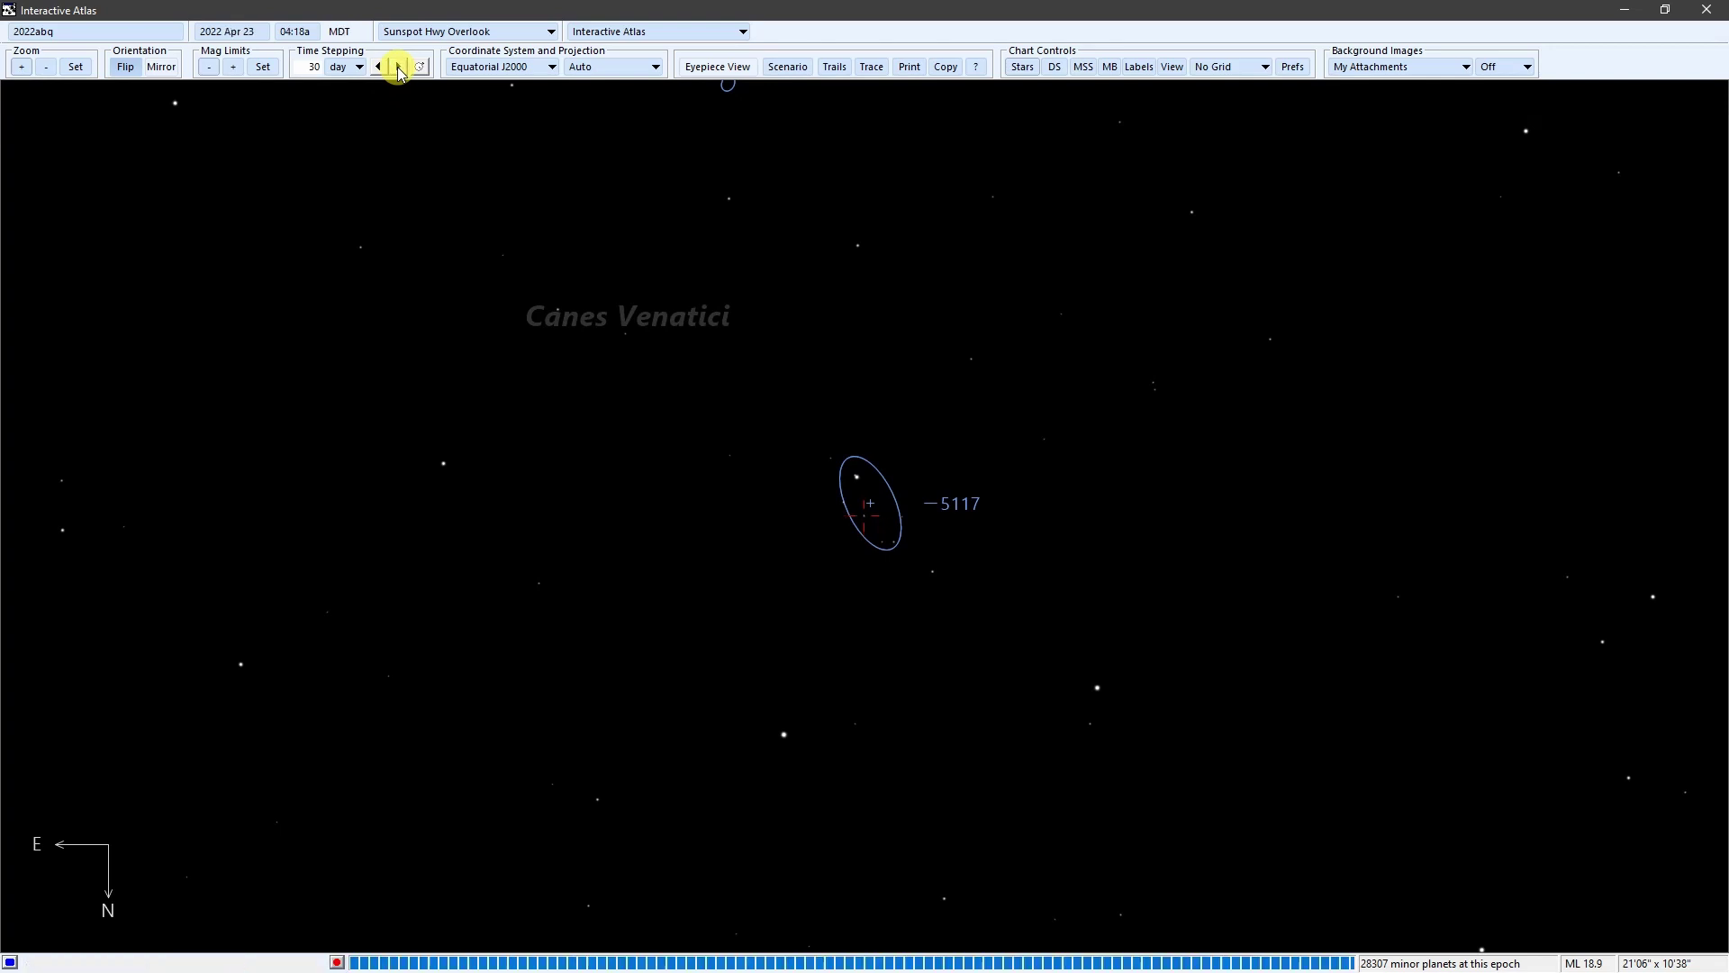
left_click(398, 67)
left_click(398, 66)
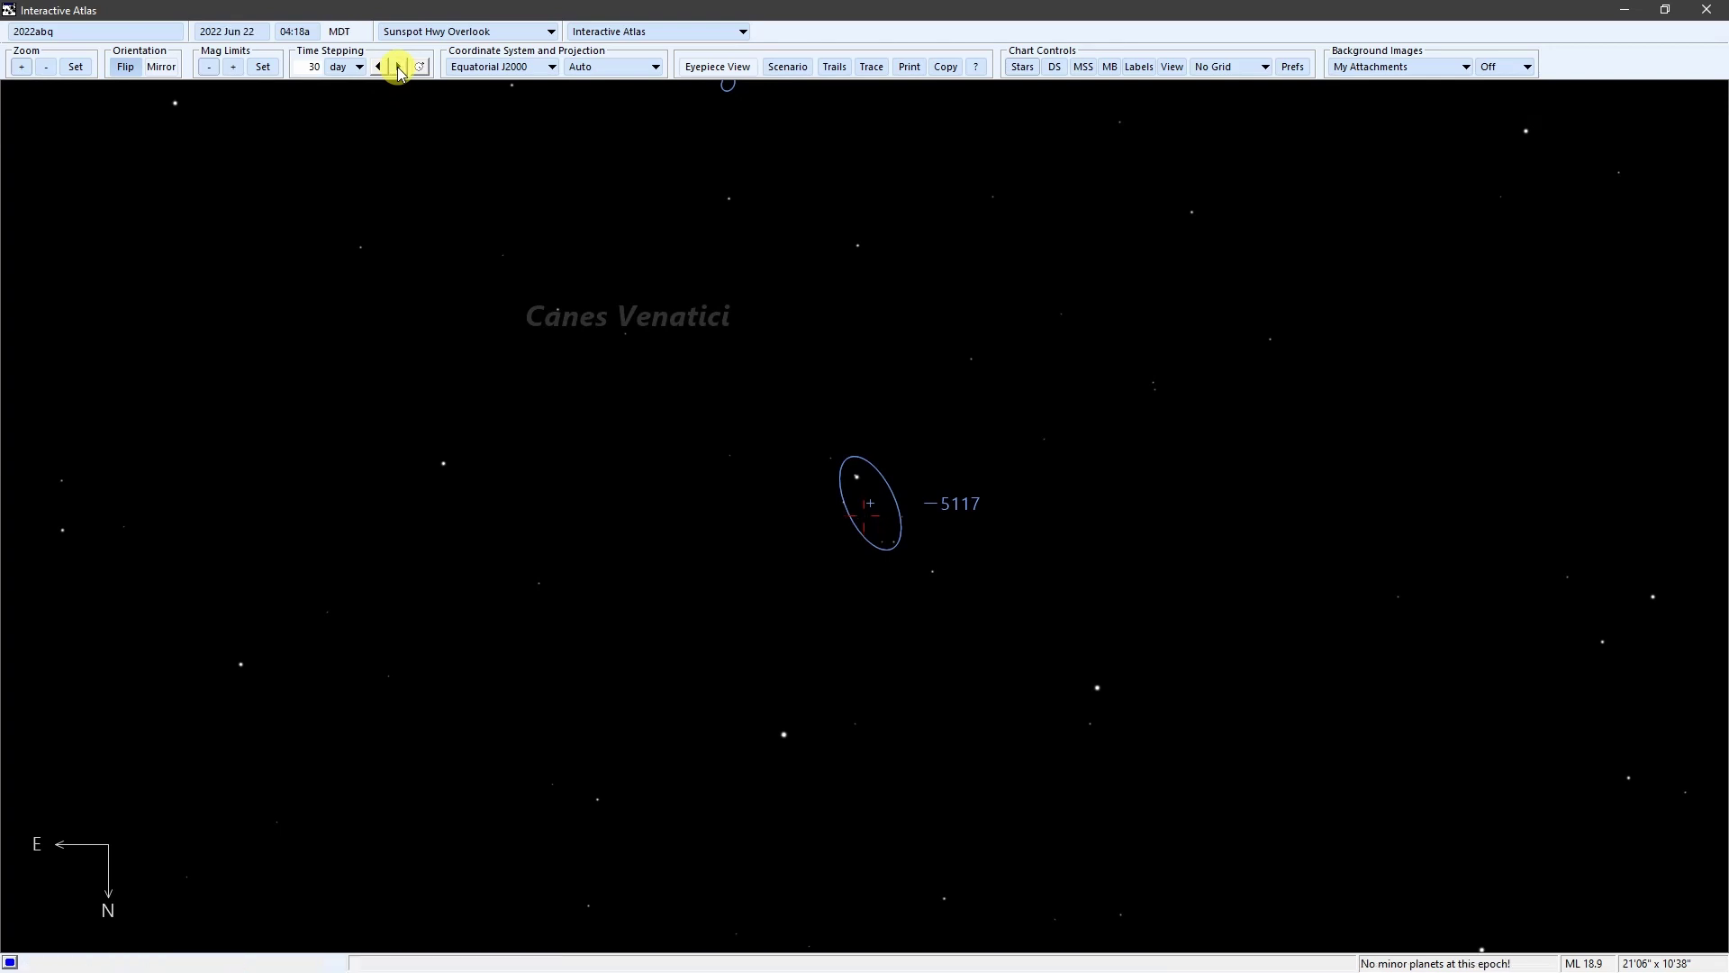
left_click(398, 67)
left_click(398, 67)
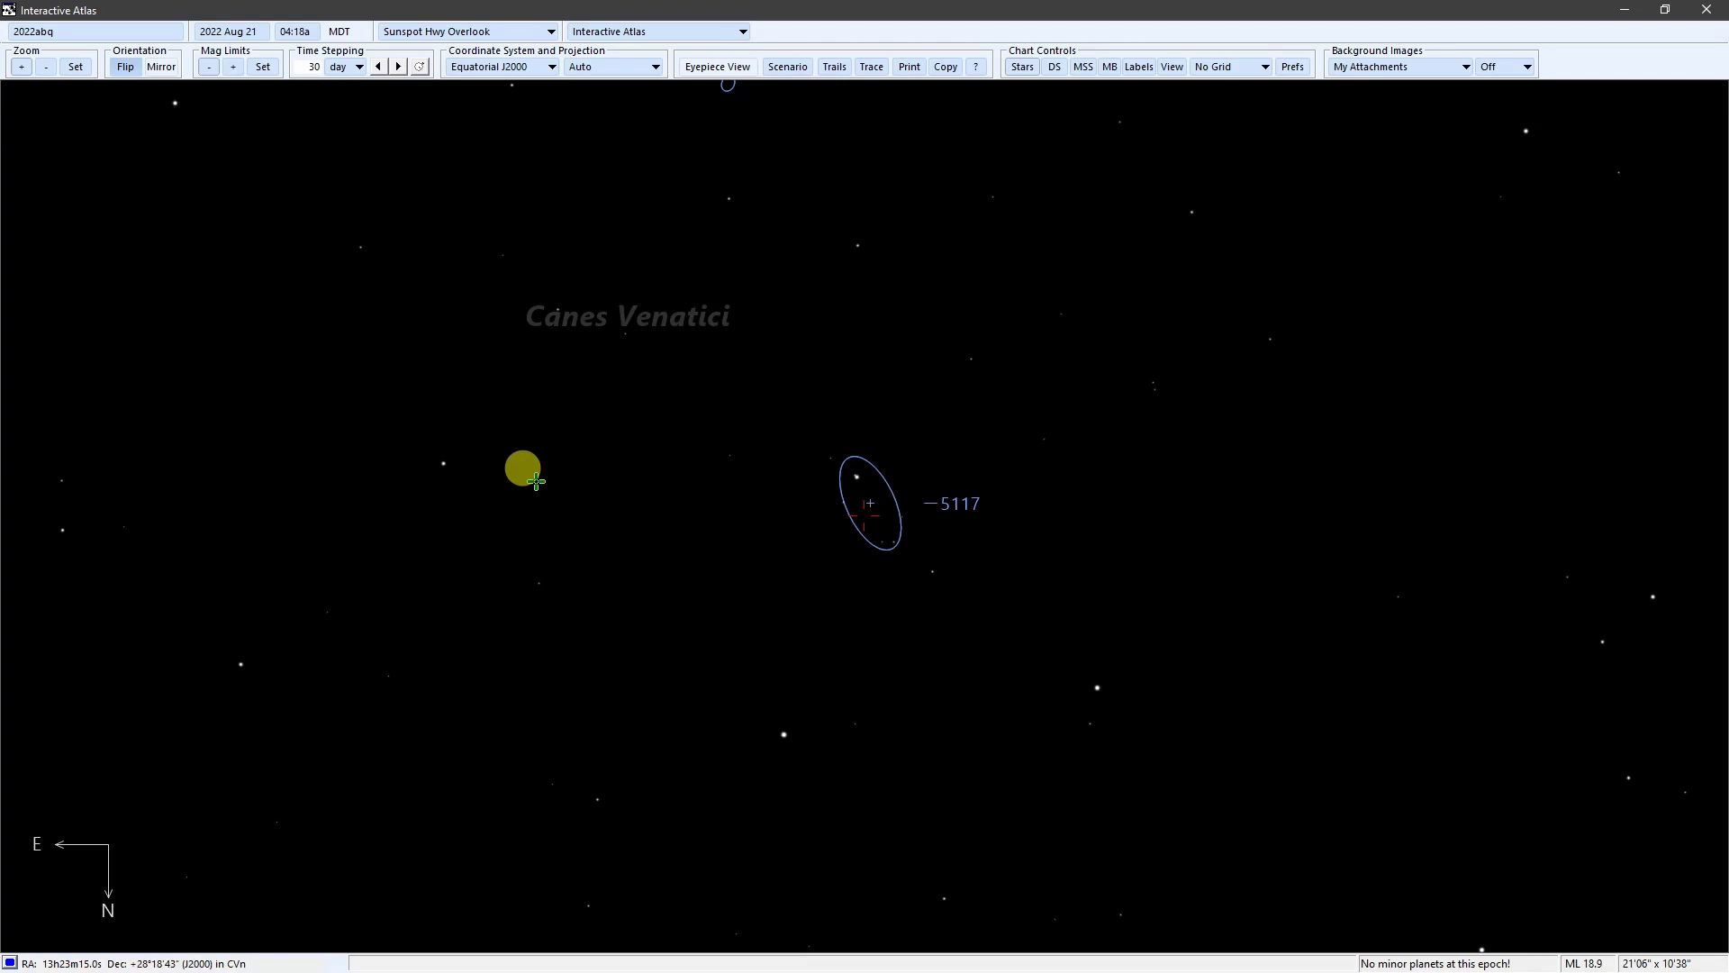
left_click(158, 34)
Centre the atlas on the Crab Pulsar via a 'cr' search and step back in 100-year steps to 1054
left_click(110, 95)
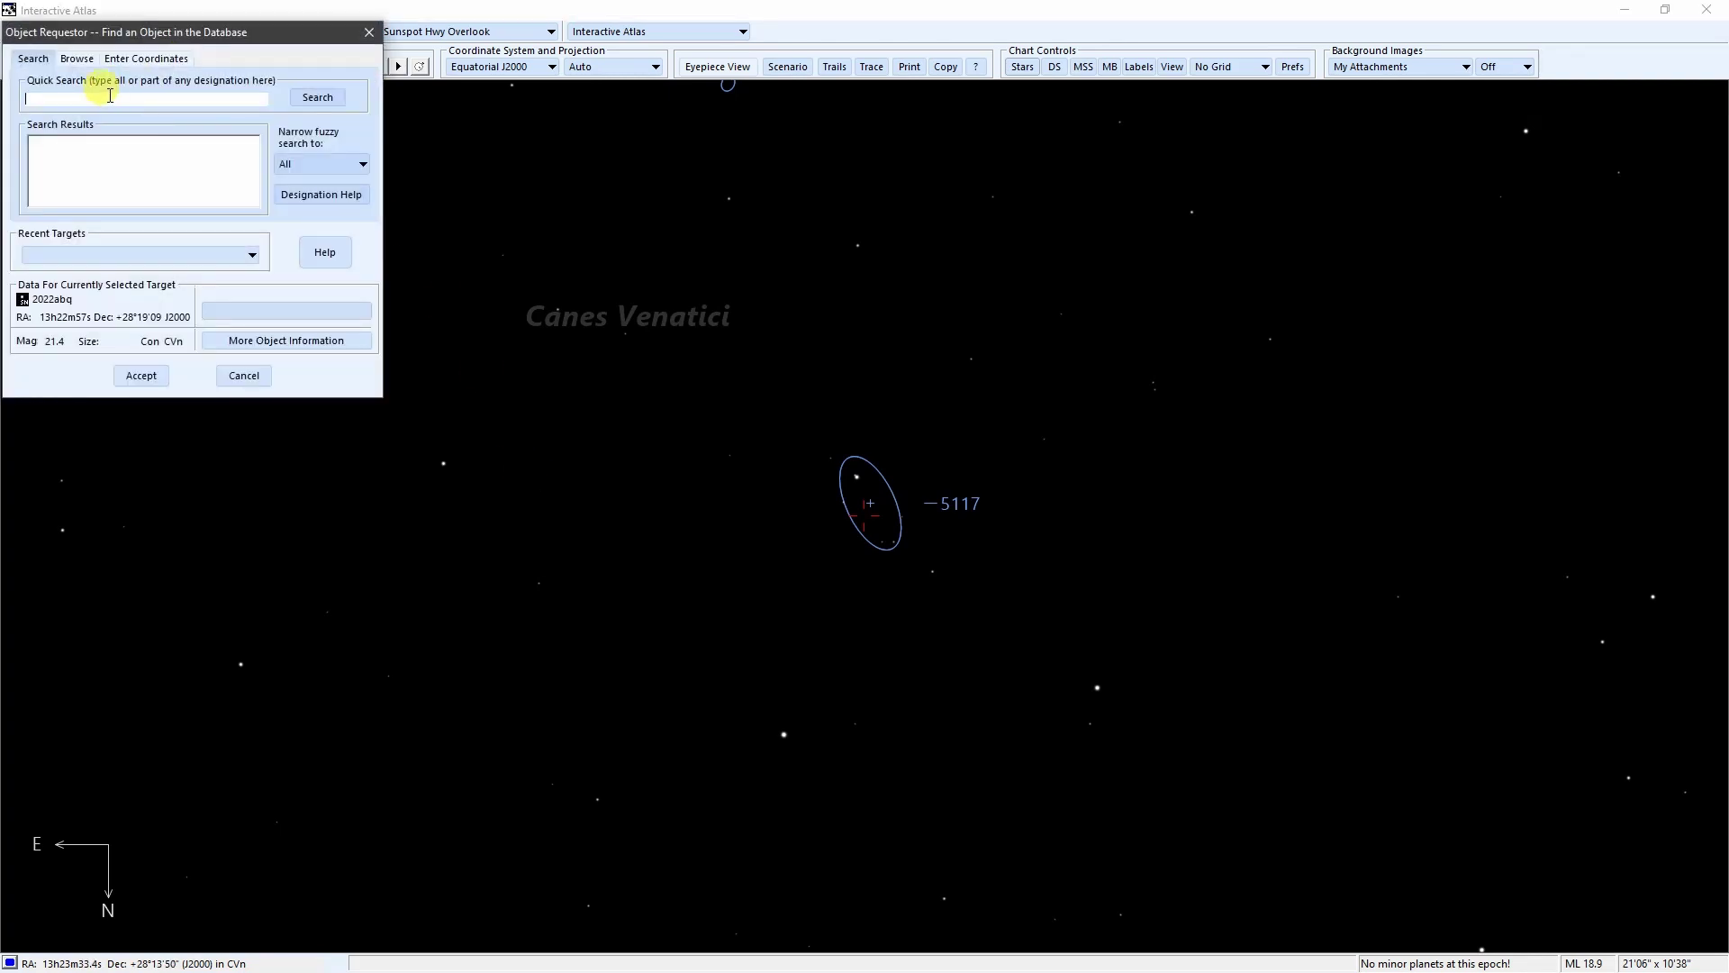
type("cr")
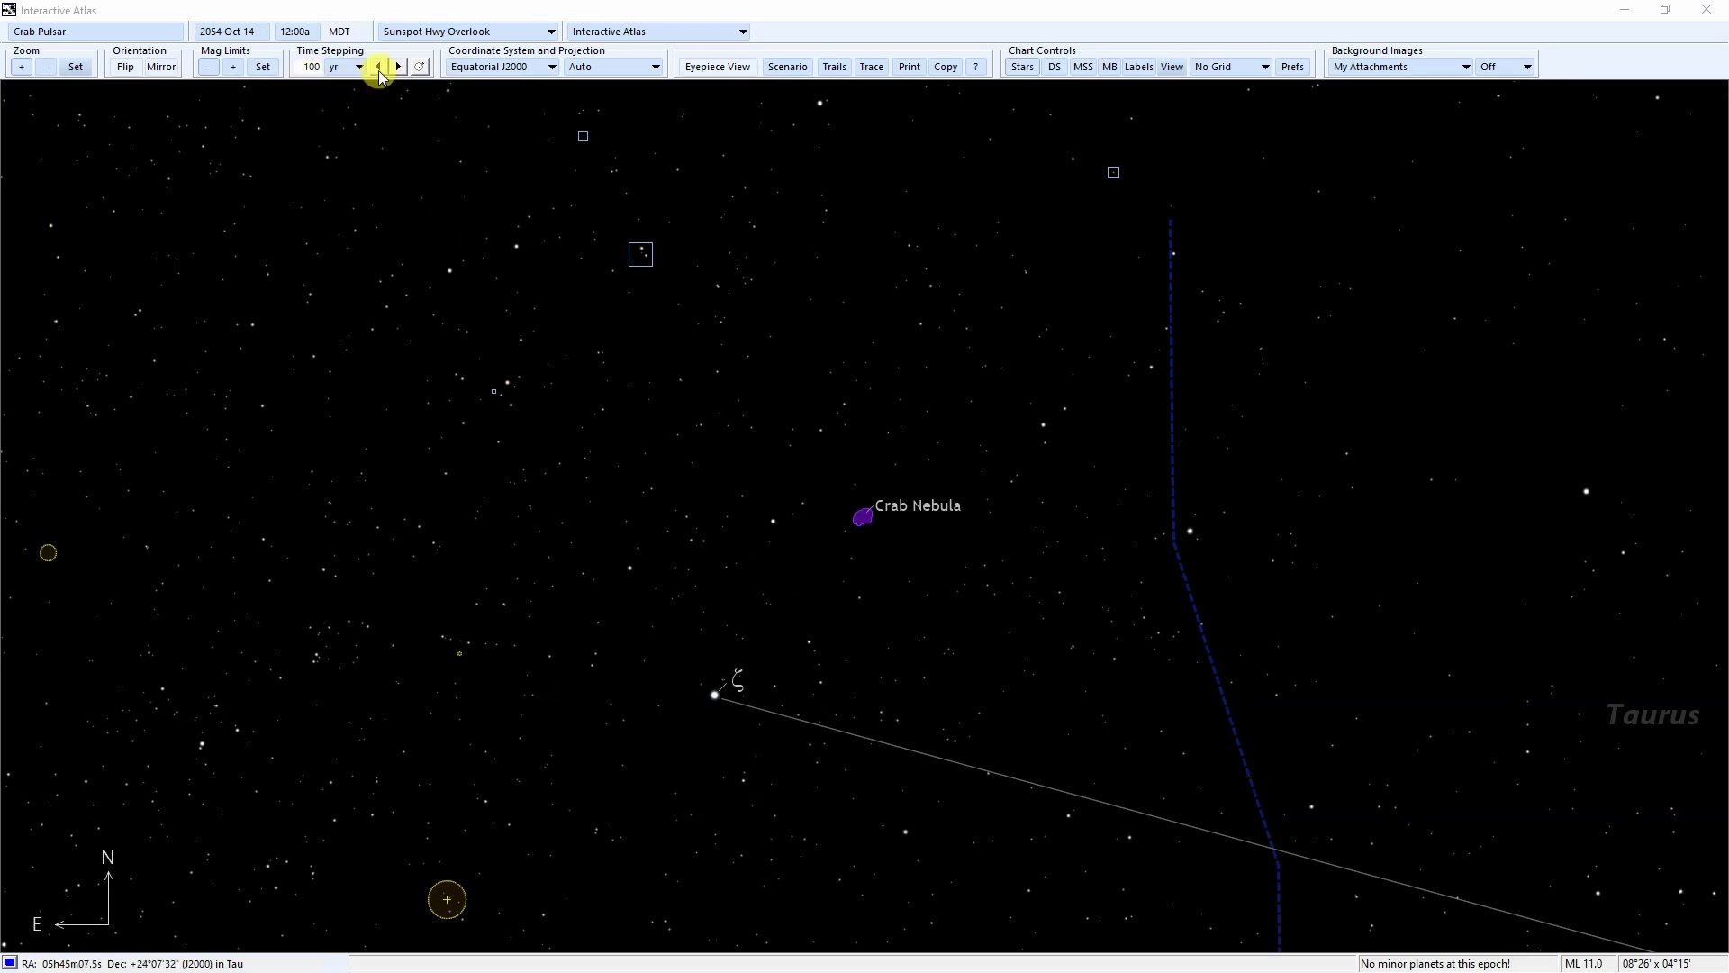
left_click(379, 66)
left_click(378, 67)
left_click(379, 67)
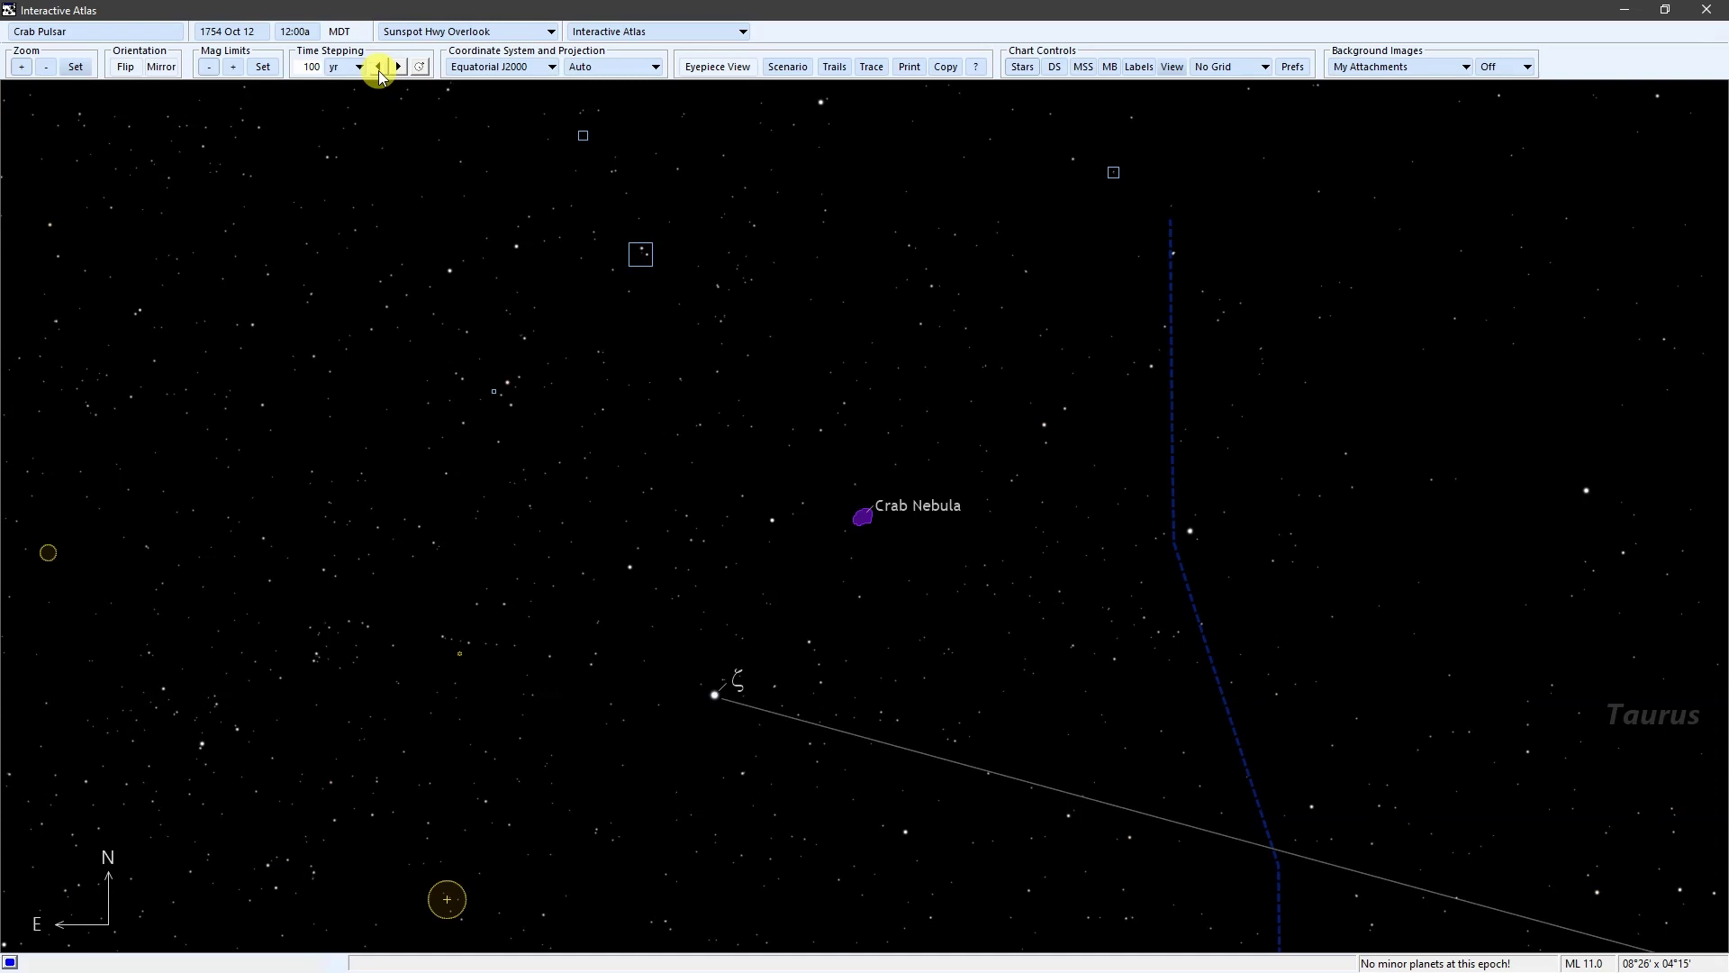
left_click(378, 67)
left_click(378, 67)
left_click(378, 67)
left_click(378, 67)
left_click(379, 66)
left_click(378, 67)
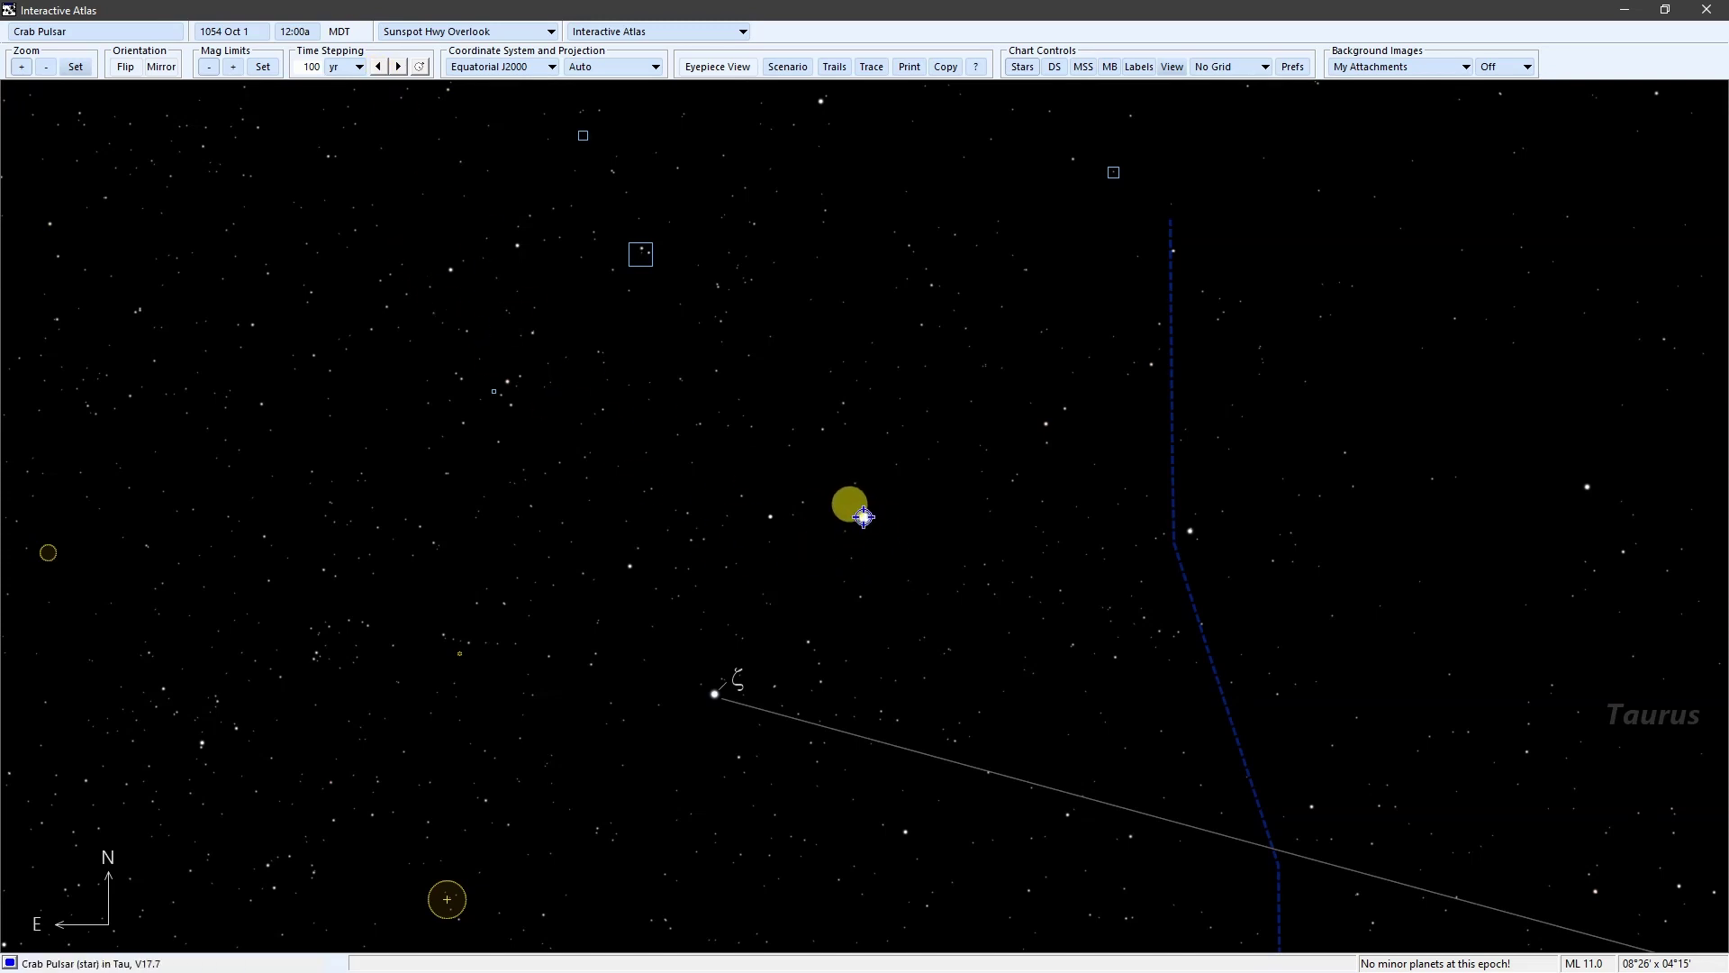
Switch the time step unit to days and step in 100-day increments forward to 1057 Mar 19
left_click(352, 67)
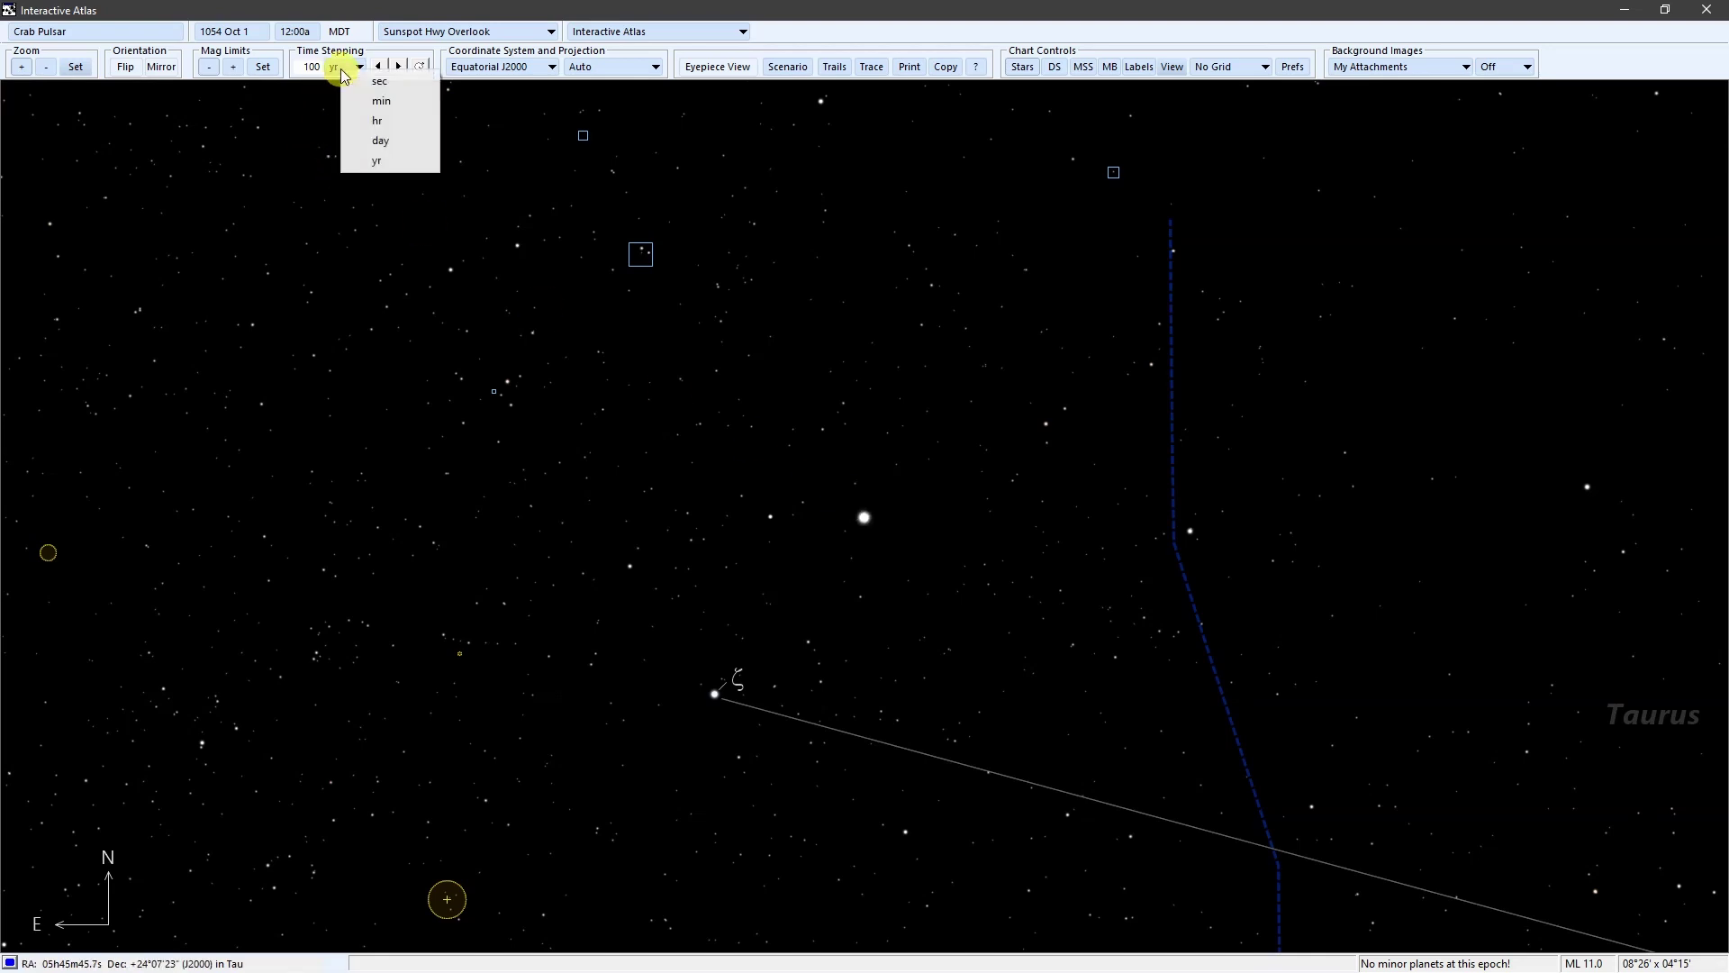
left_click(389, 141)
left_click(377, 66)
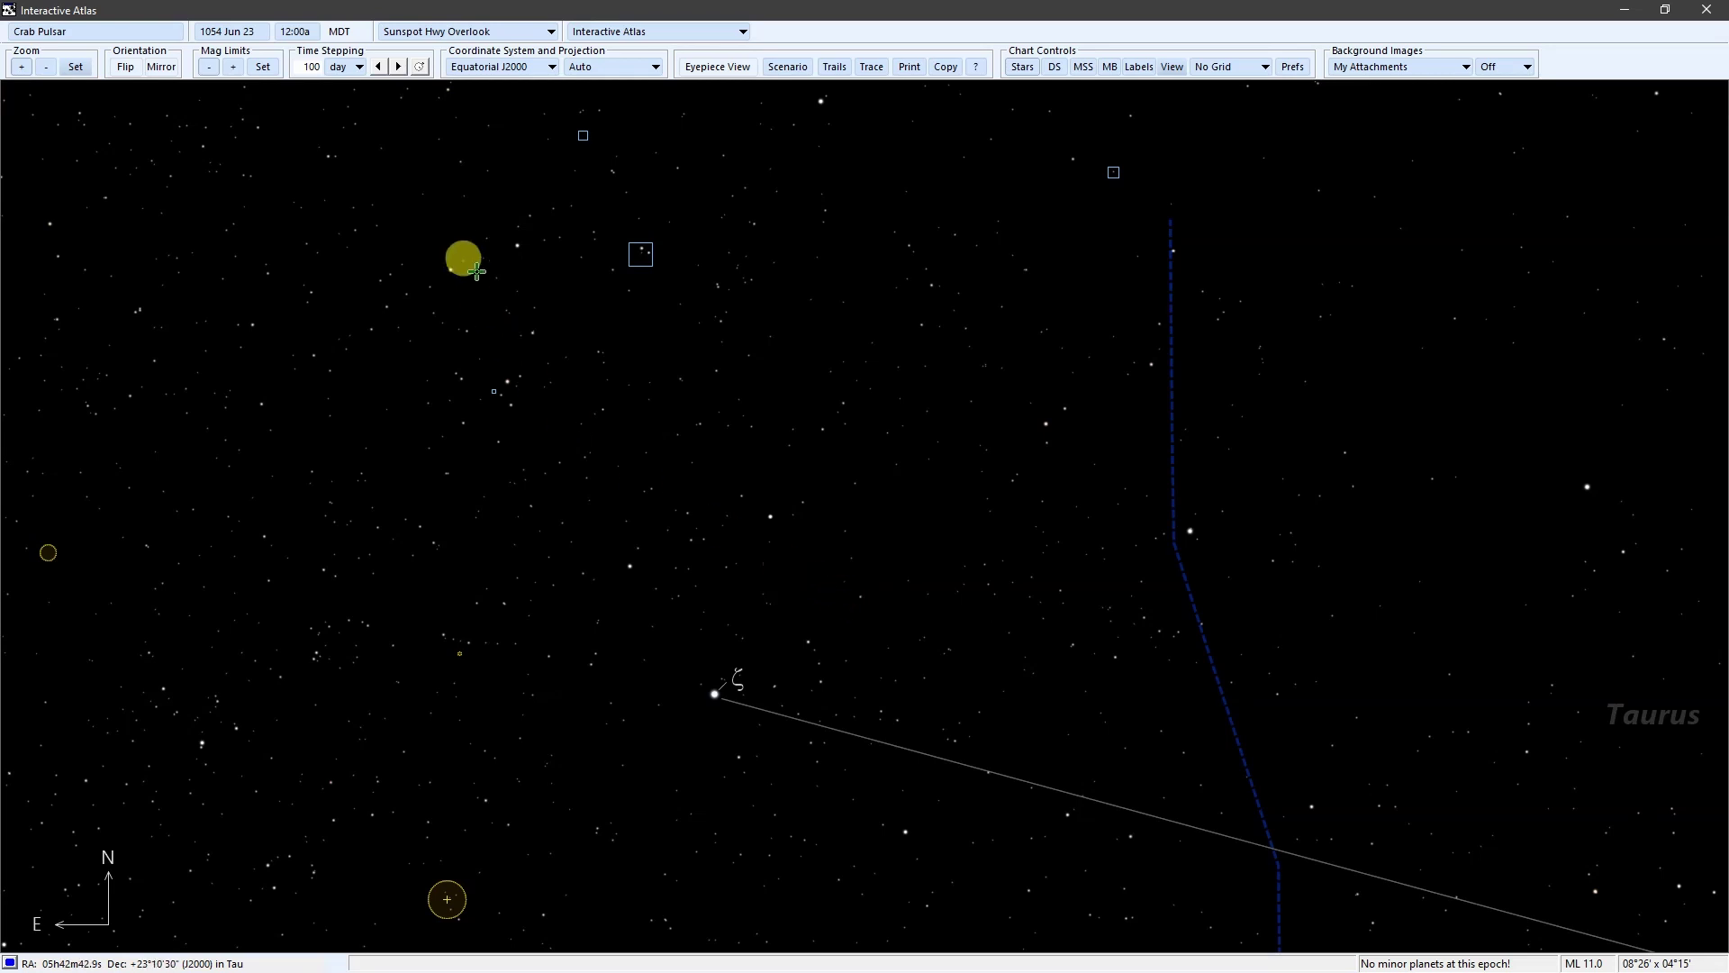
left_click(399, 67)
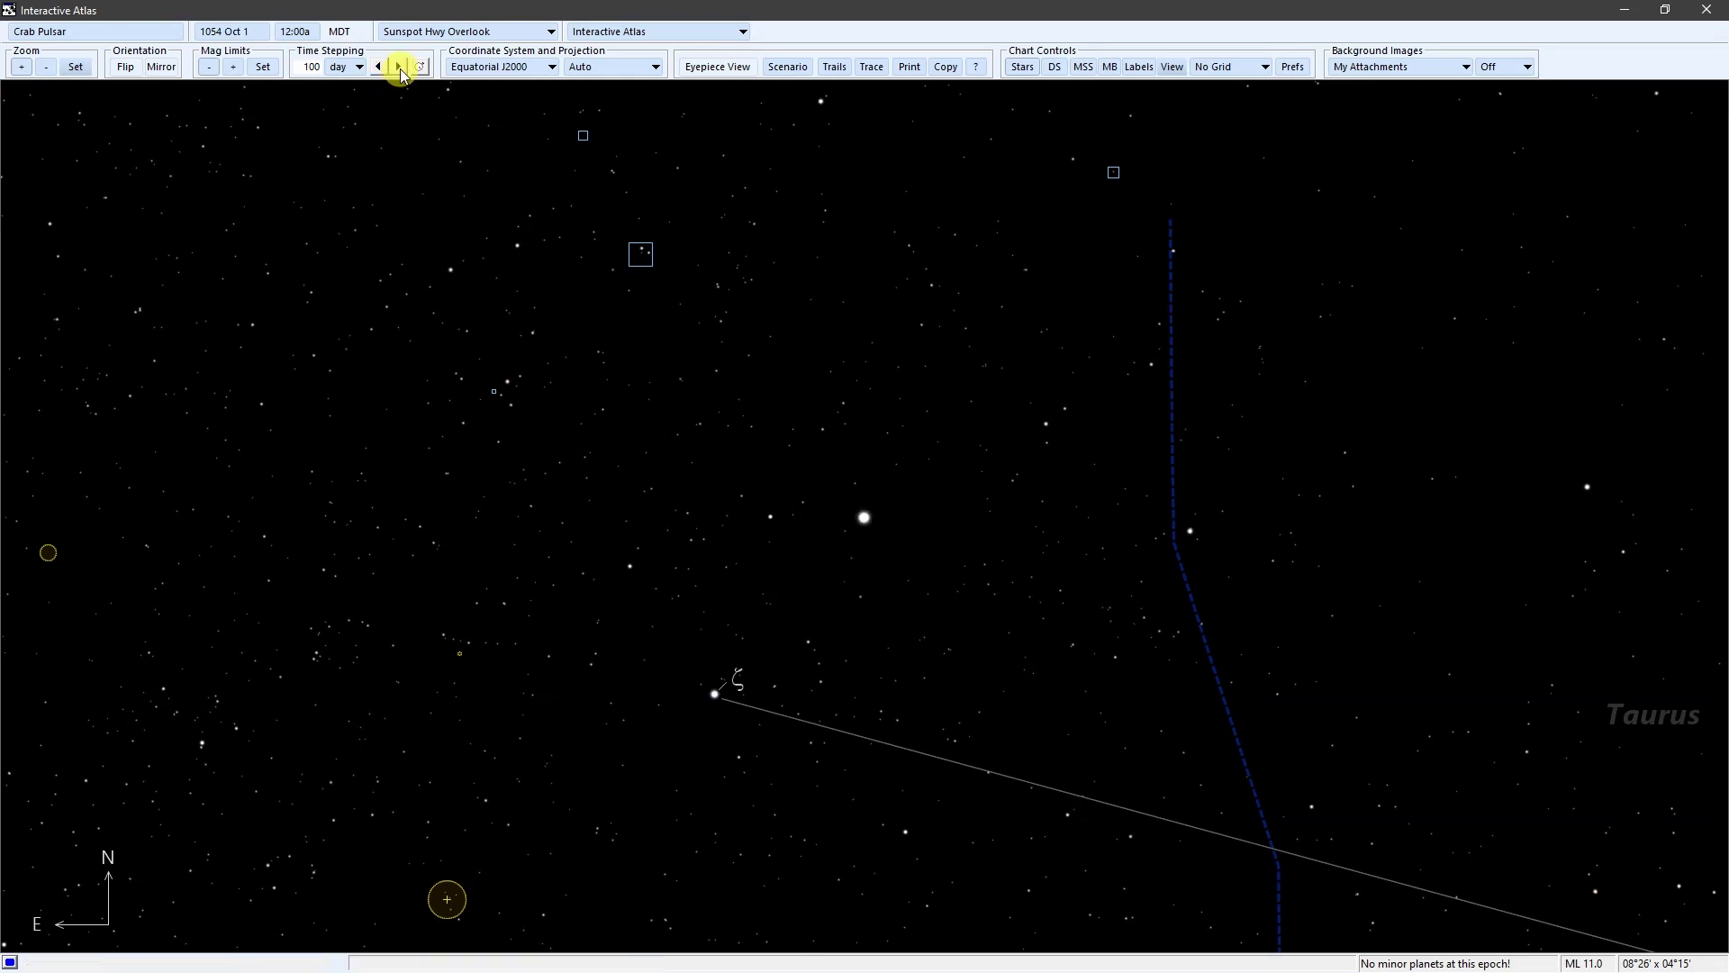
left_click(399, 66)
left_click(399, 66)
left_click(399, 67)
left_click(399, 67)
left_click(399, 67)
left_click(399, 67)
left_click(399, 67)
left_click(399, 67)
left_click(399, 67)
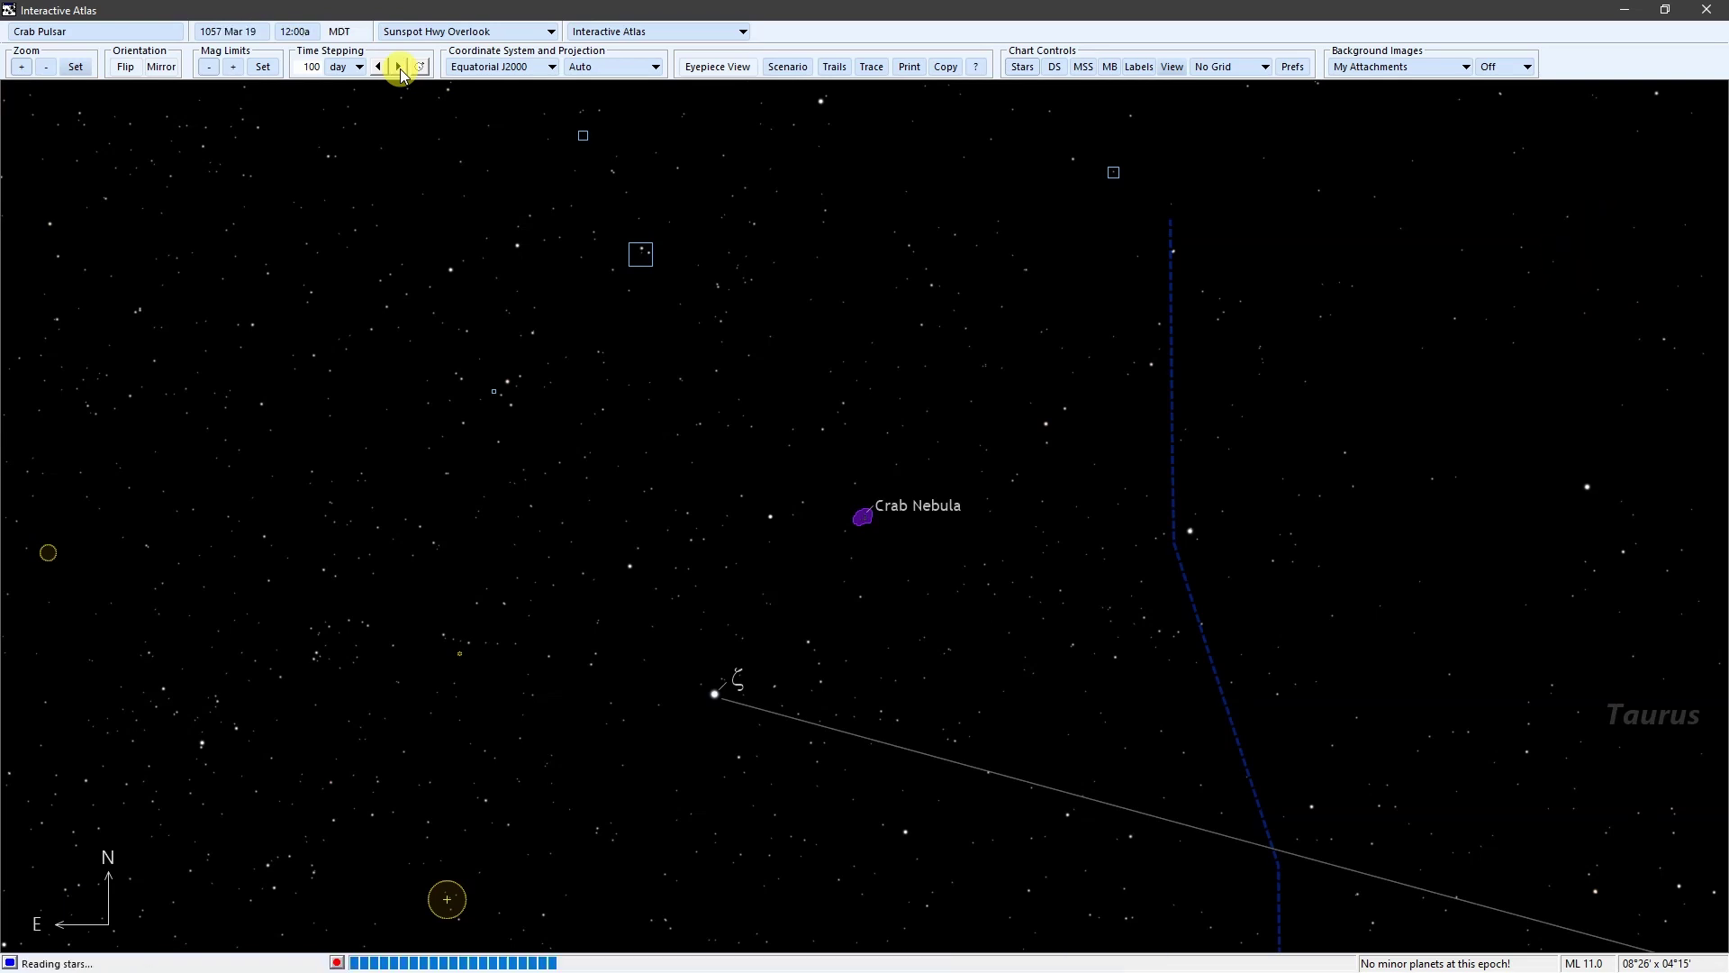
left_click(399, 67)
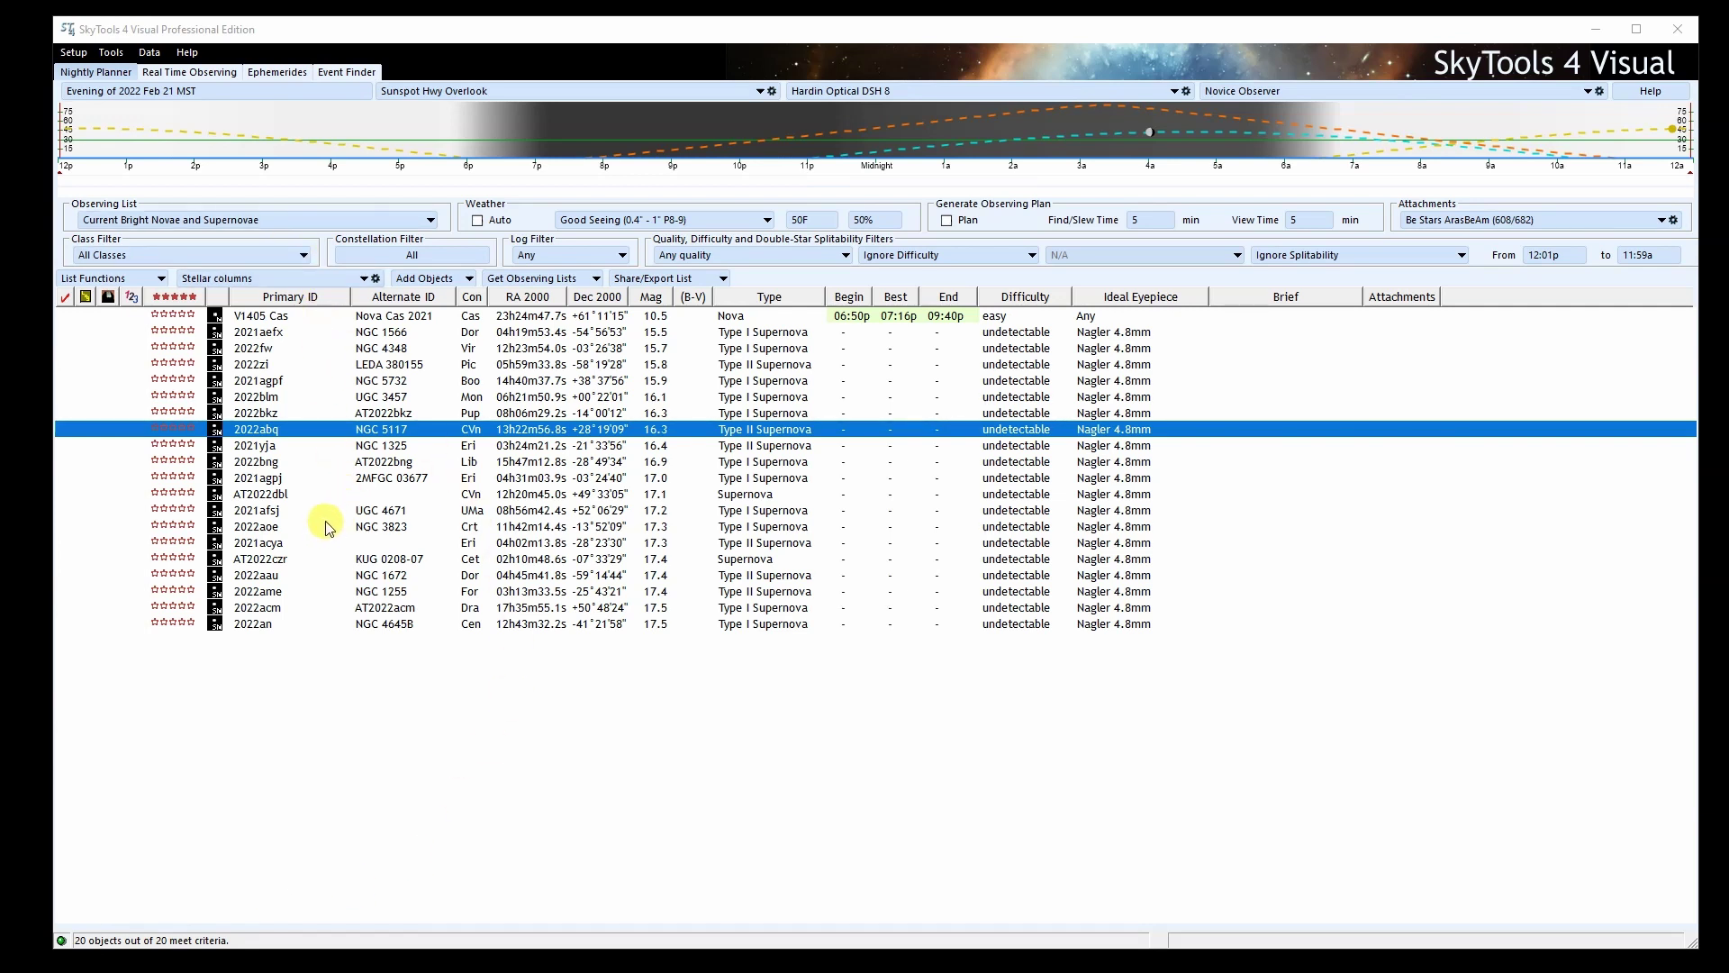
Select supernova 2022fw in the Nightly Planner list
left_click(281, 350)
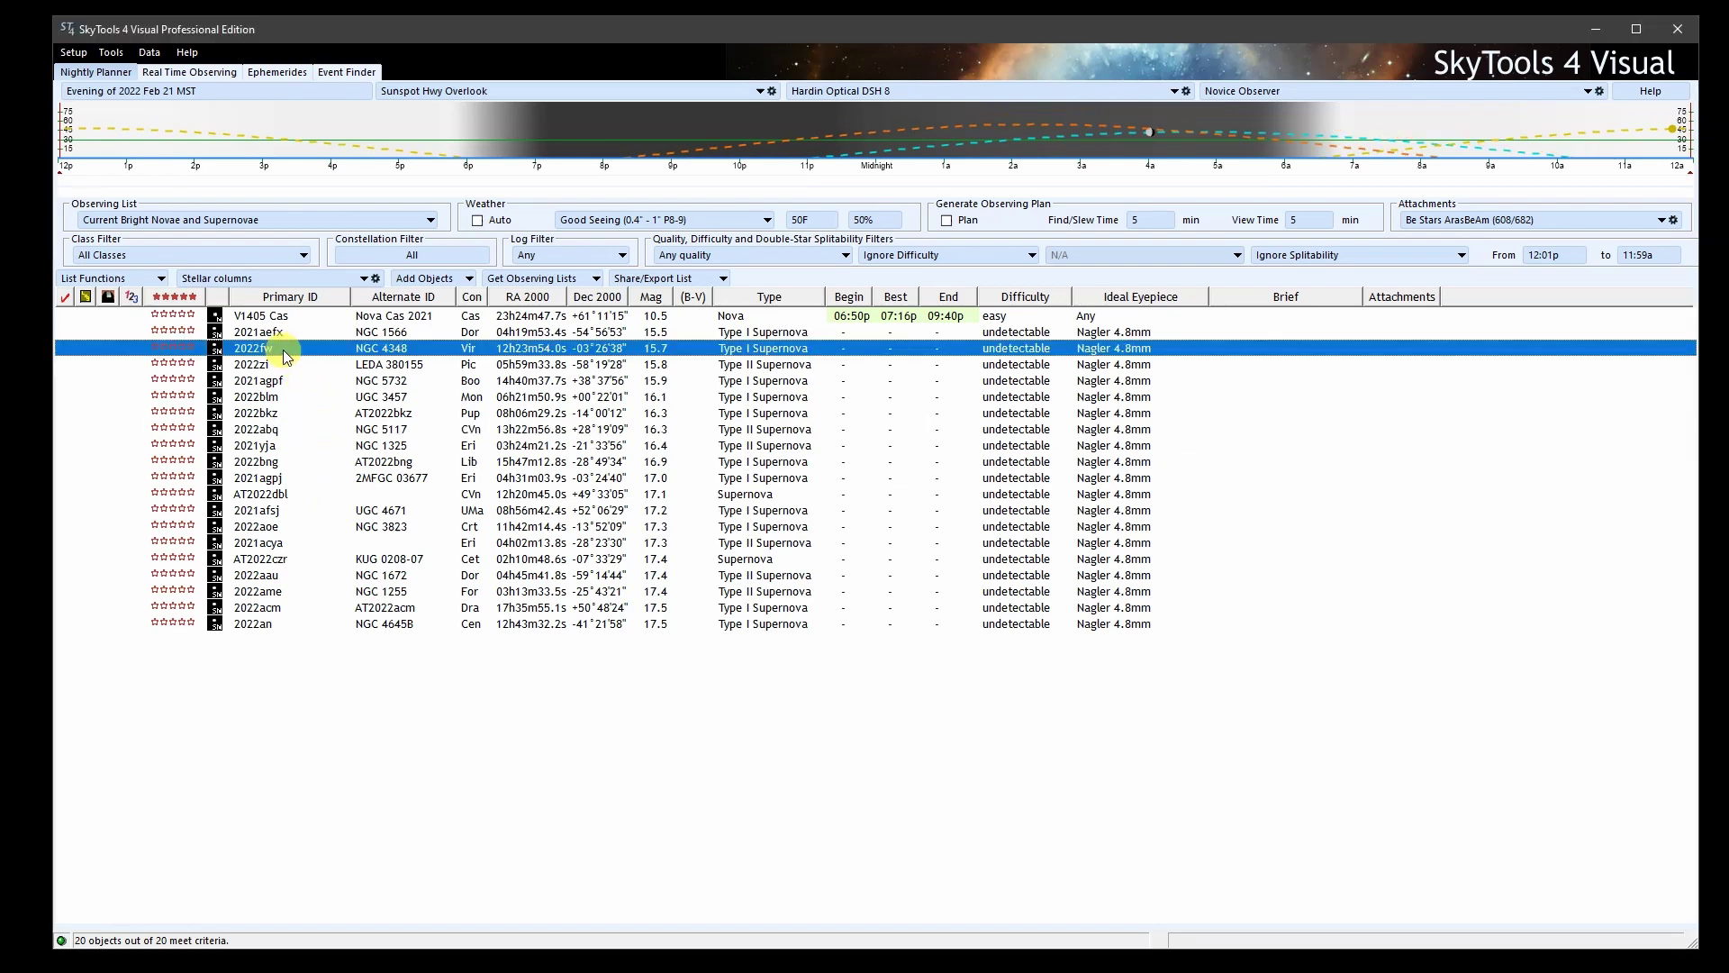
right_click(285, 352)
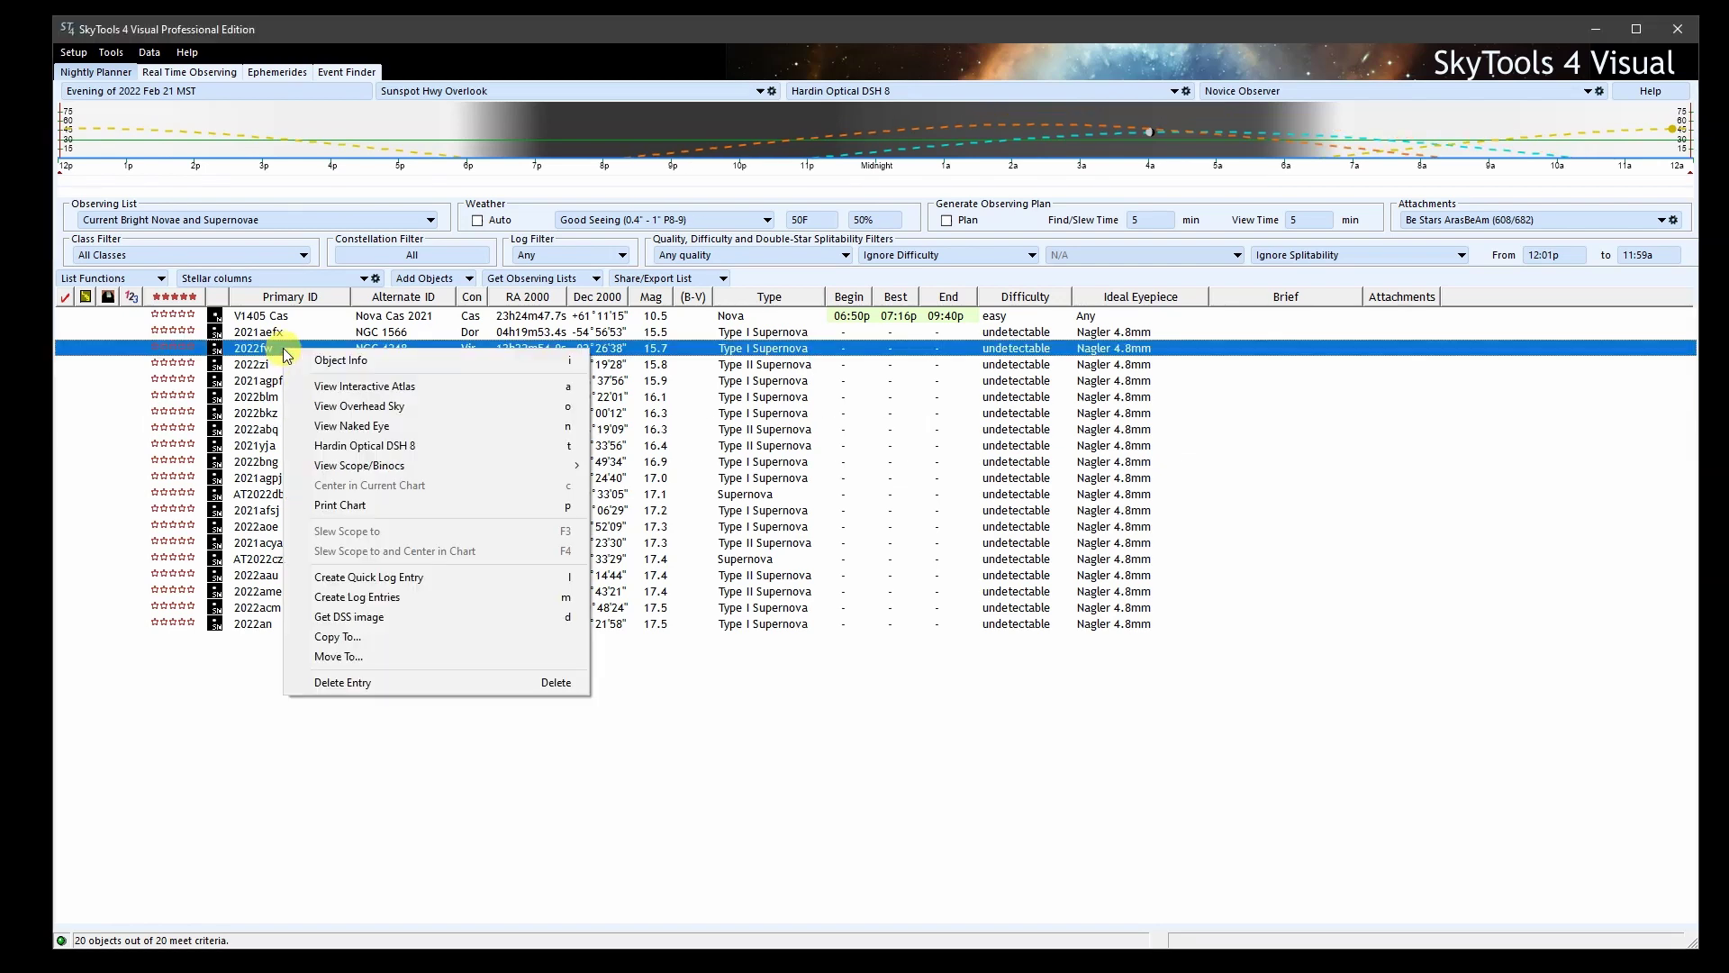
left_click(436, 385)
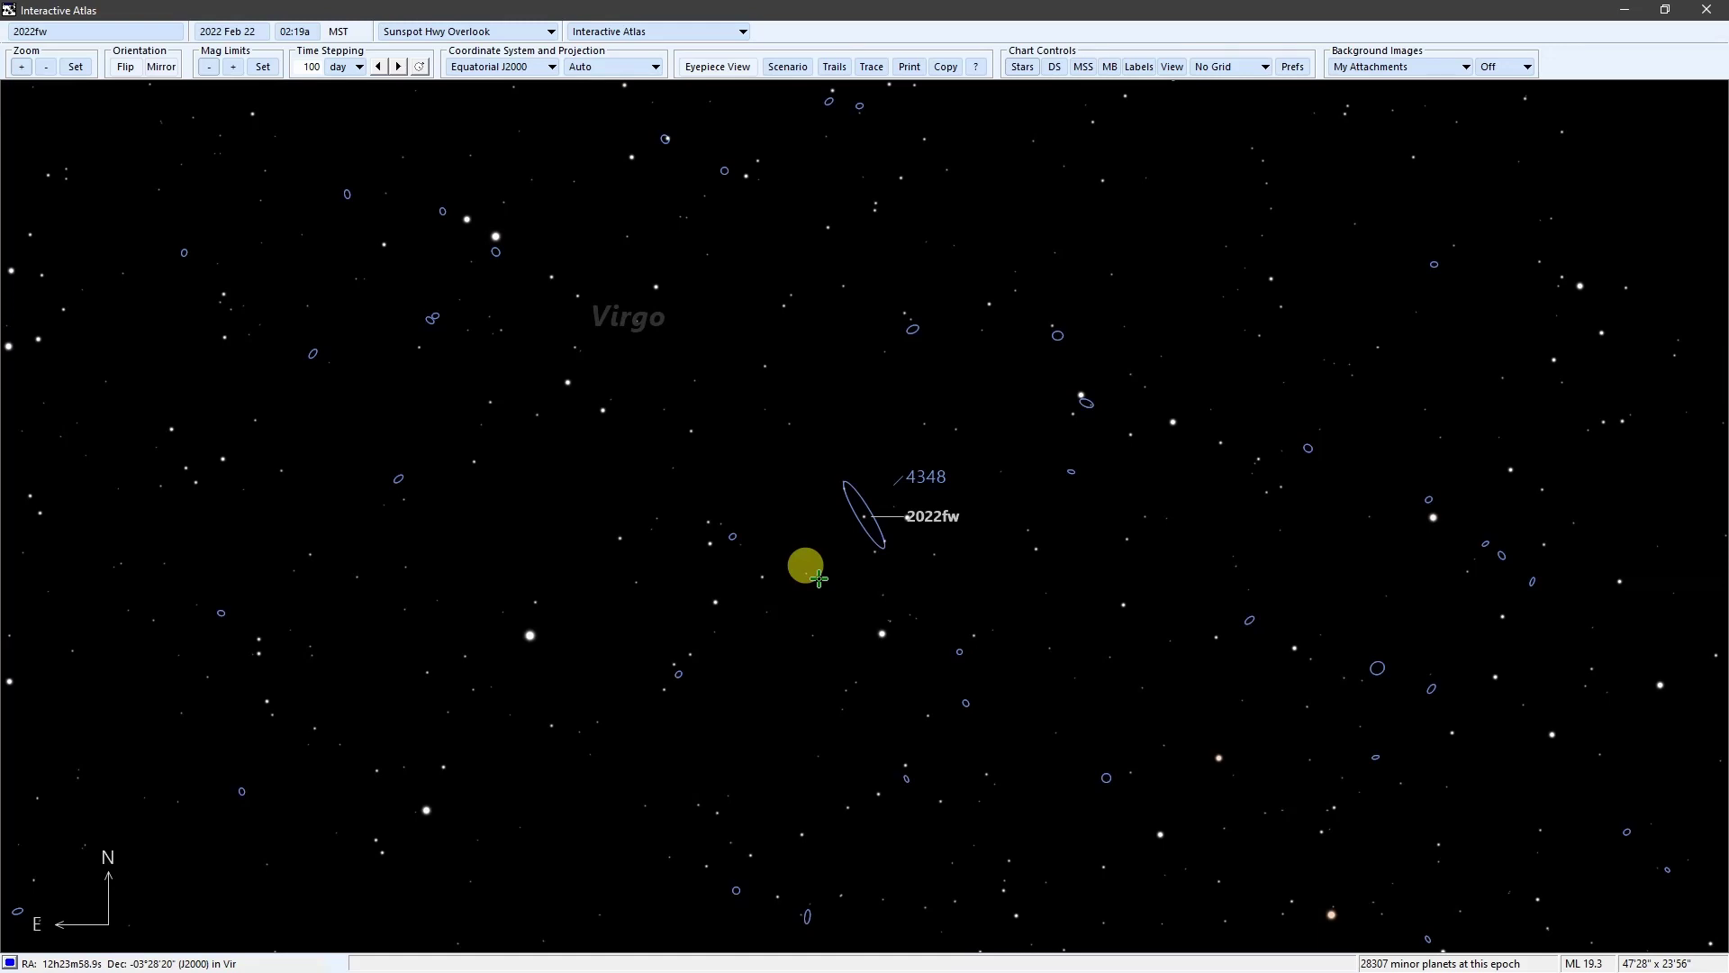
scroll(818, 578, "up", 1)
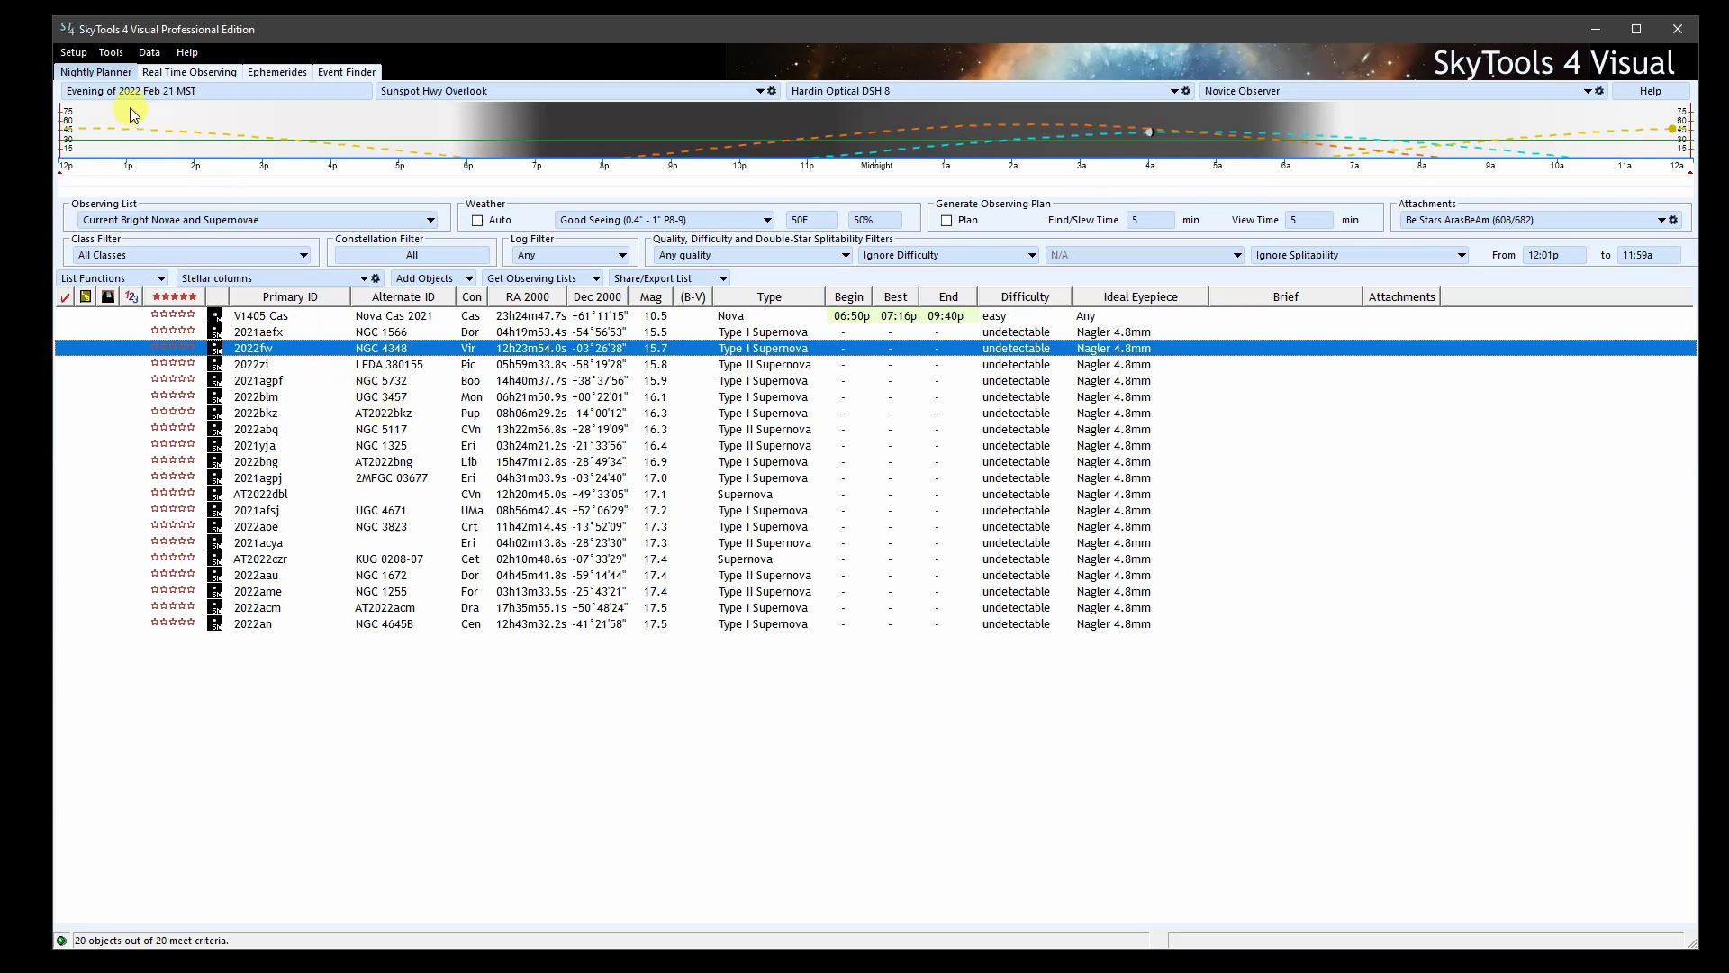
Run Update Now from Setup > Manage Subscriptions to download the latest subscribed data
left_click(74, 54)
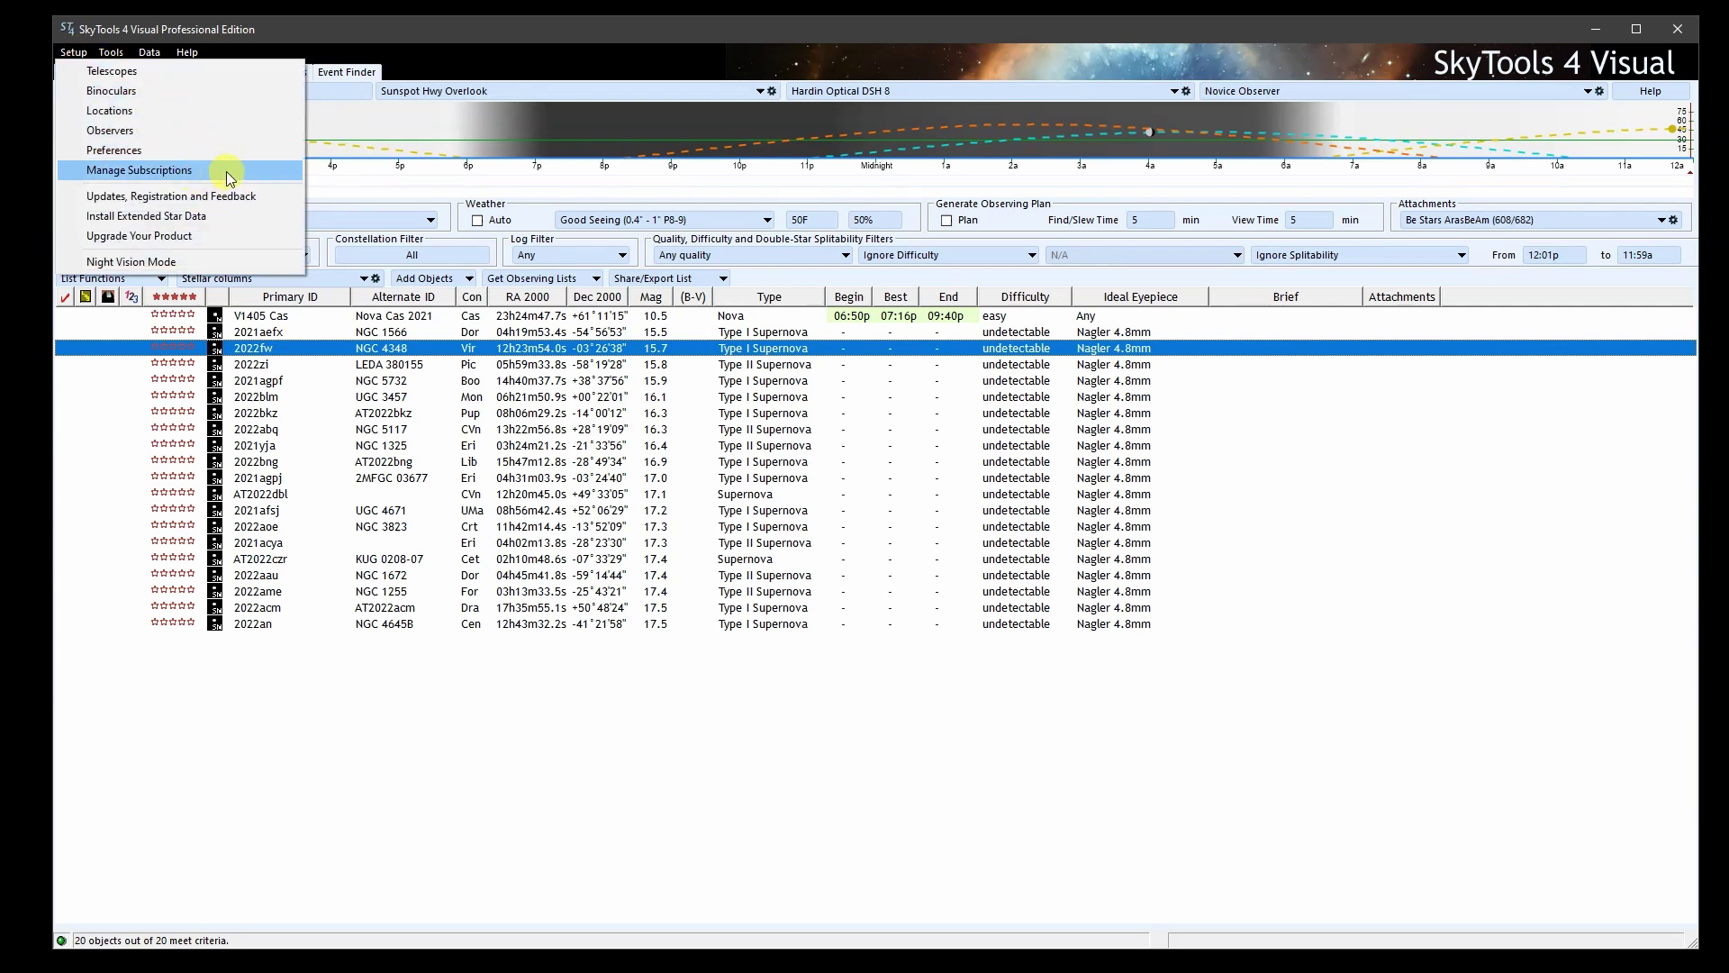
left_click(225, 171)
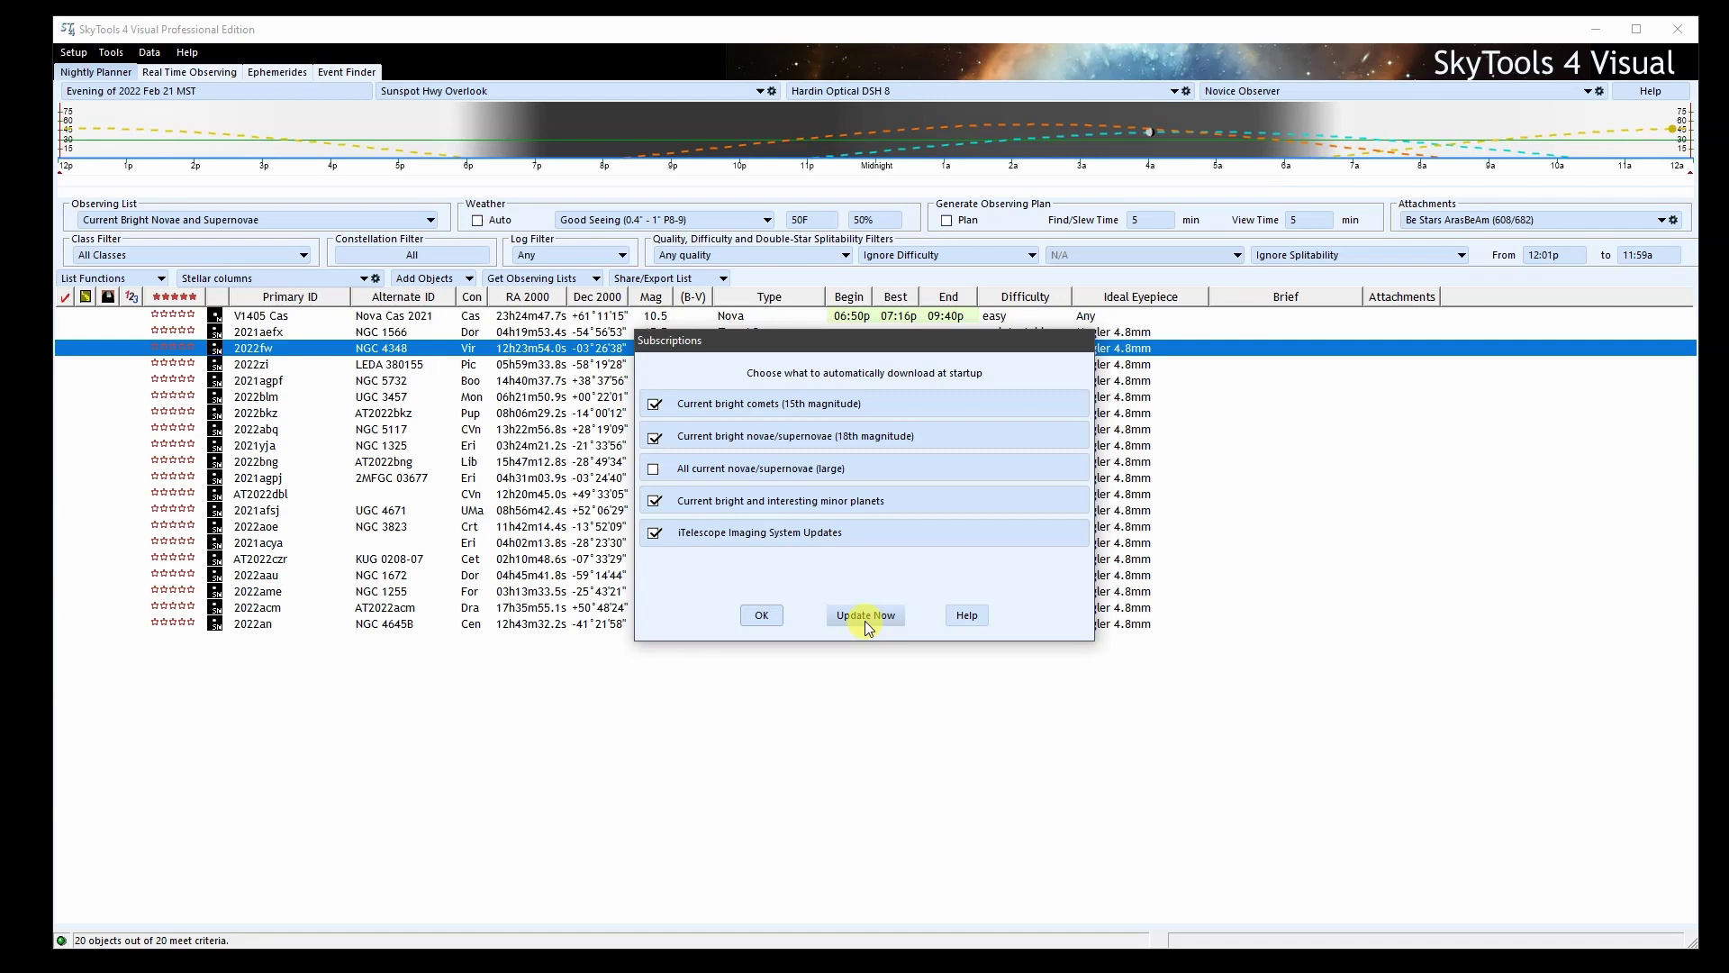
left_click(761, 615)
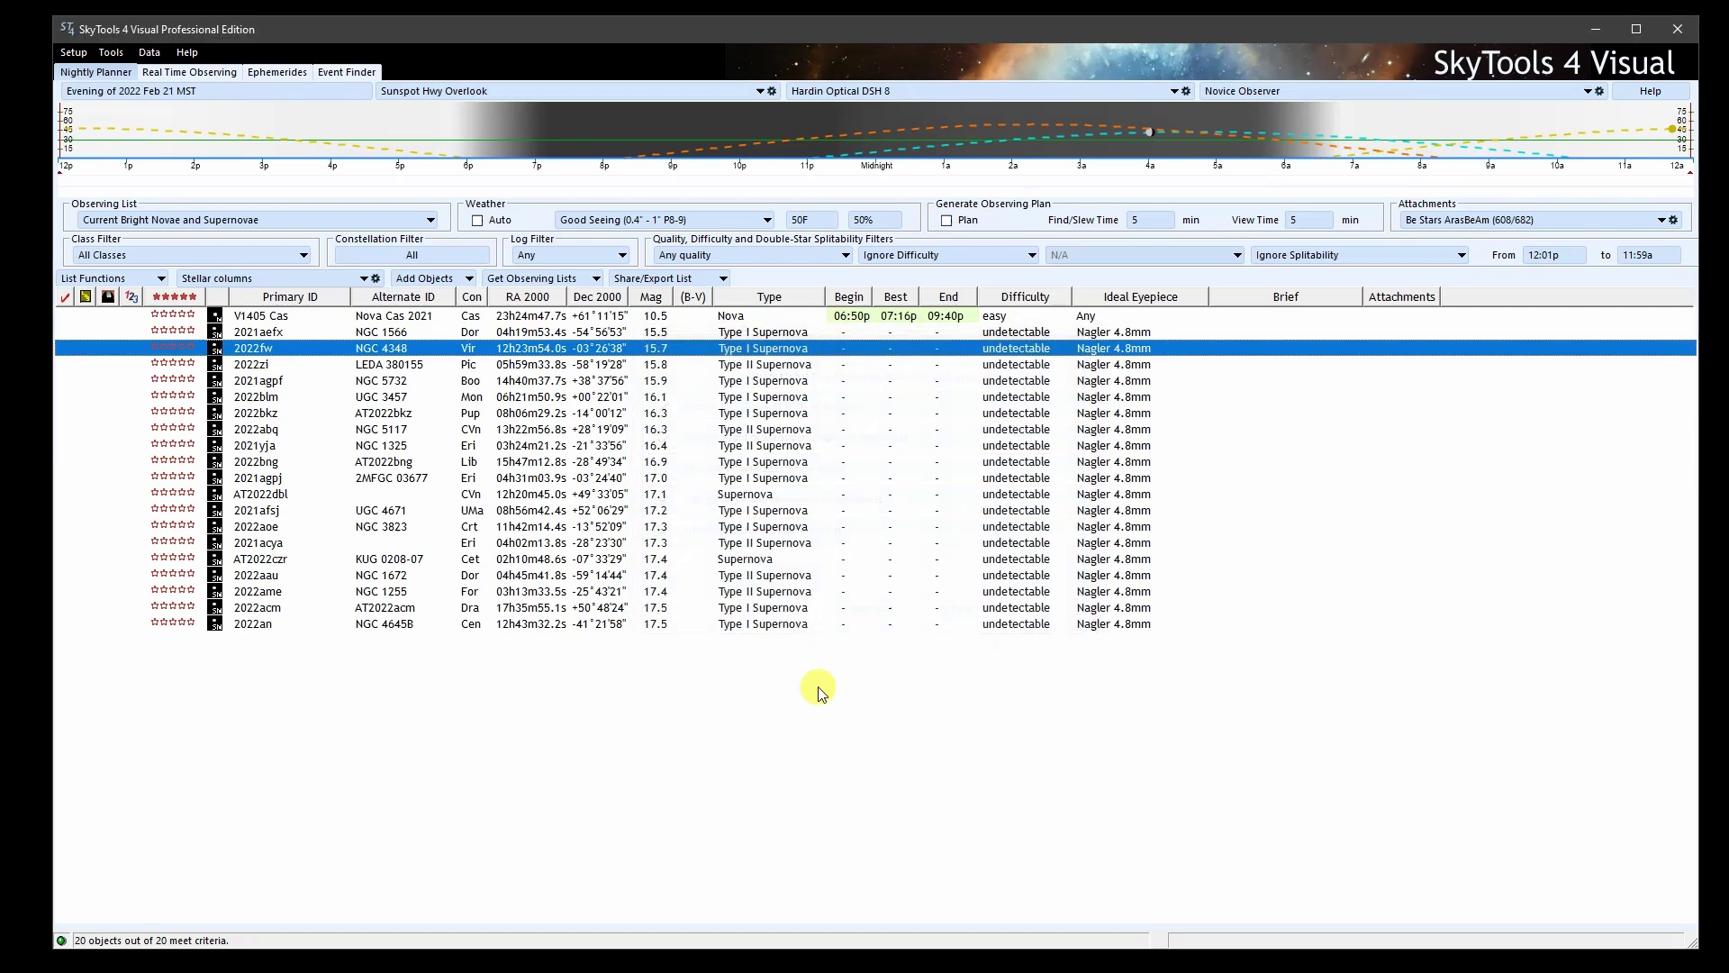